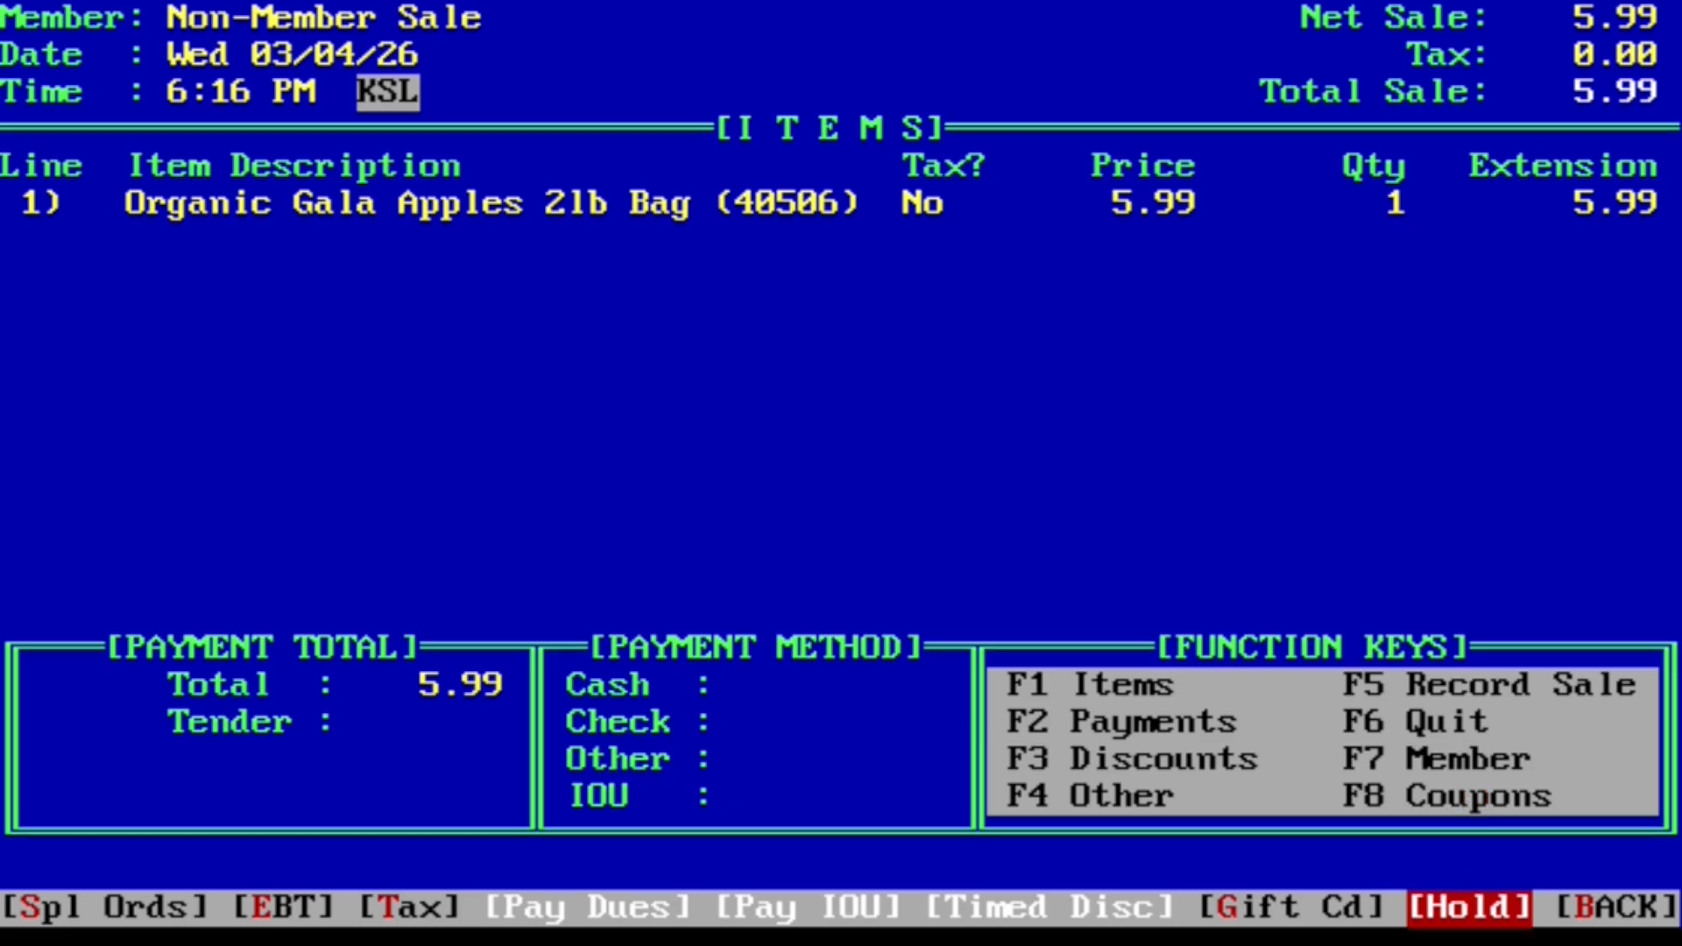
Step: Put the Organic Gala Apples sale on hold and clear the sale screen
{"action": "key", "text": "Left"}
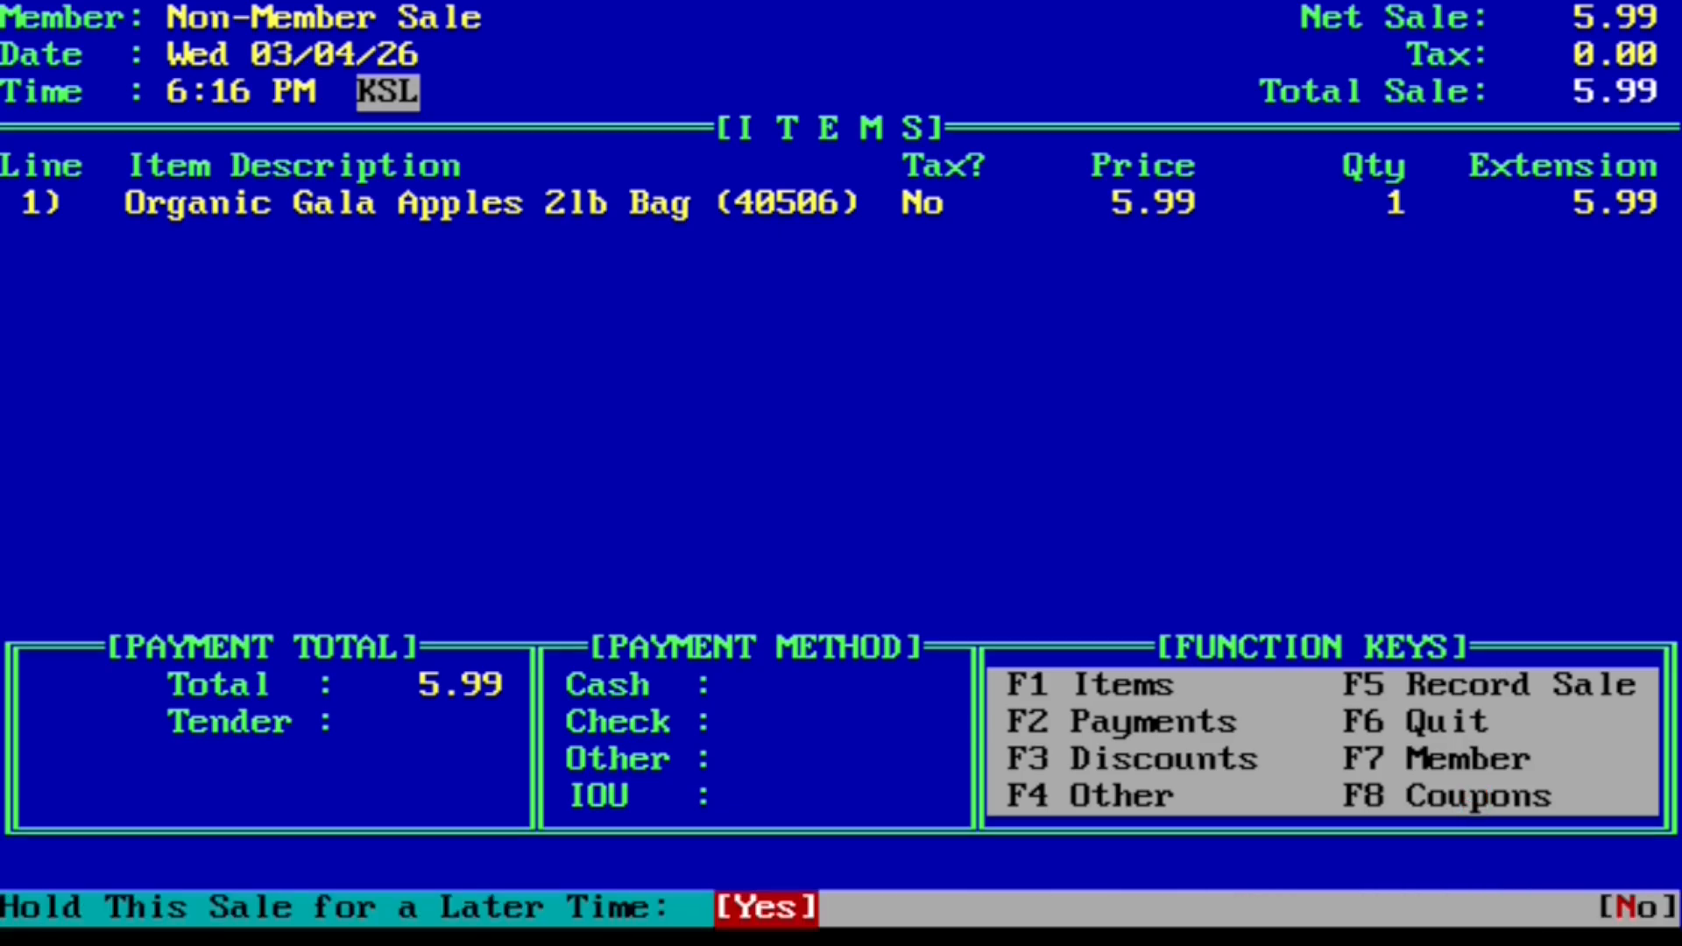
{"action": "key", "text": "Return"}
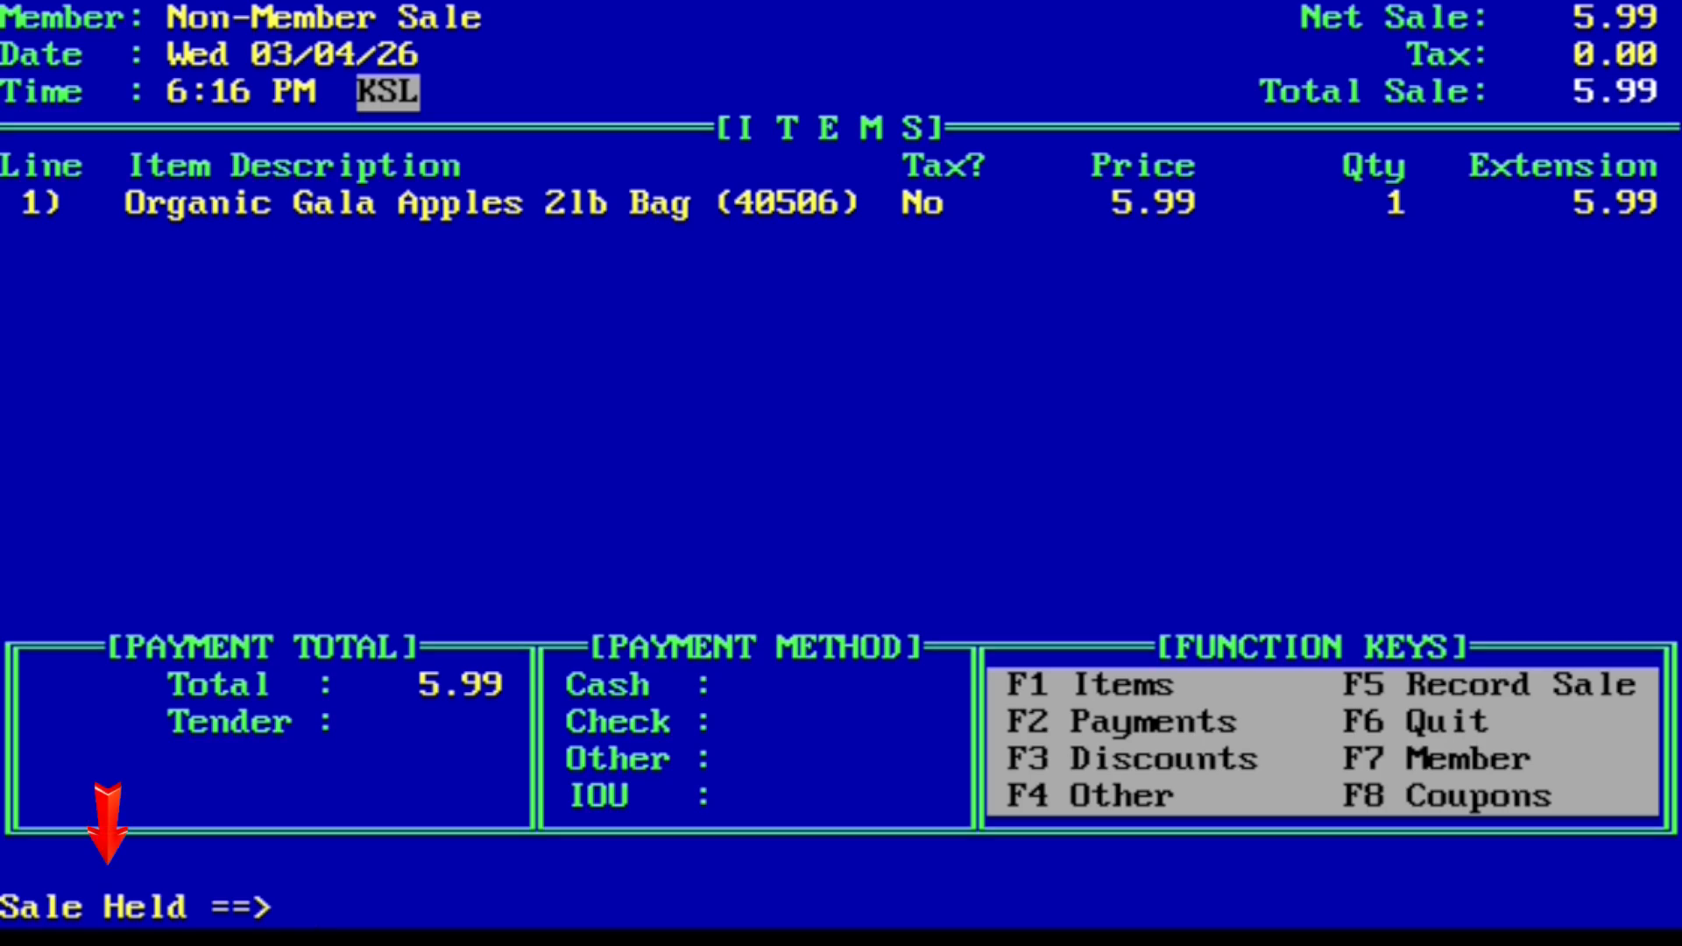
{"action": "key", "text": "Return"}
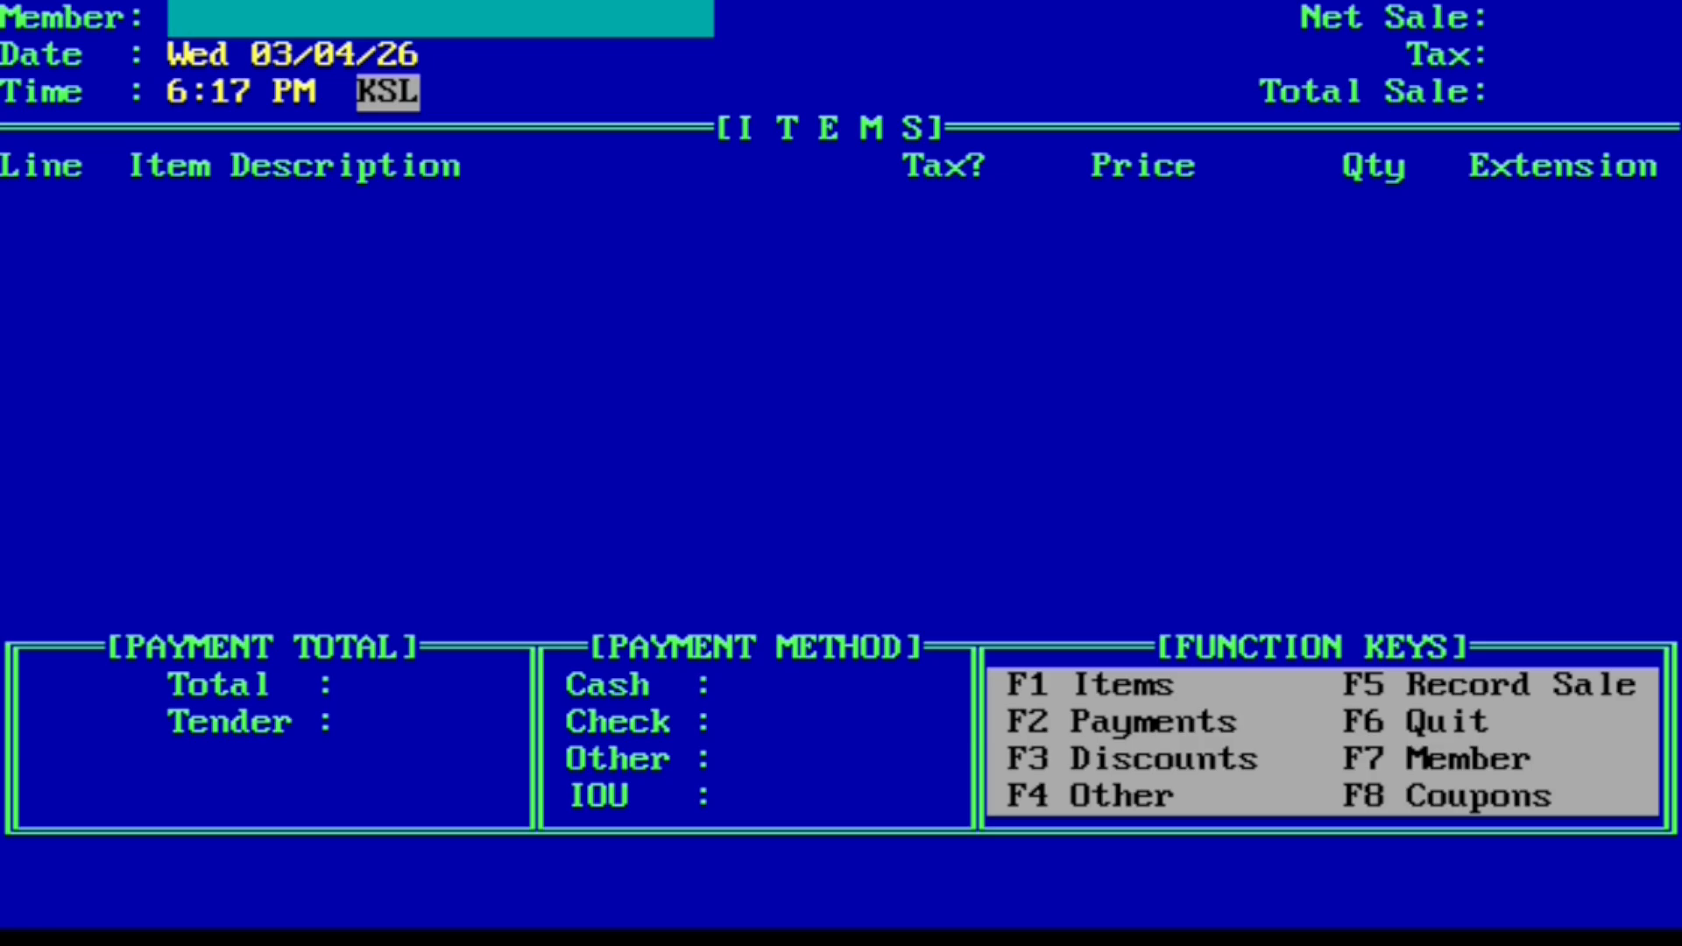
Step: Start a new sale (option 1) and recall the held apples sale with .s as non-member
{"action": "key", "text": "F6"}
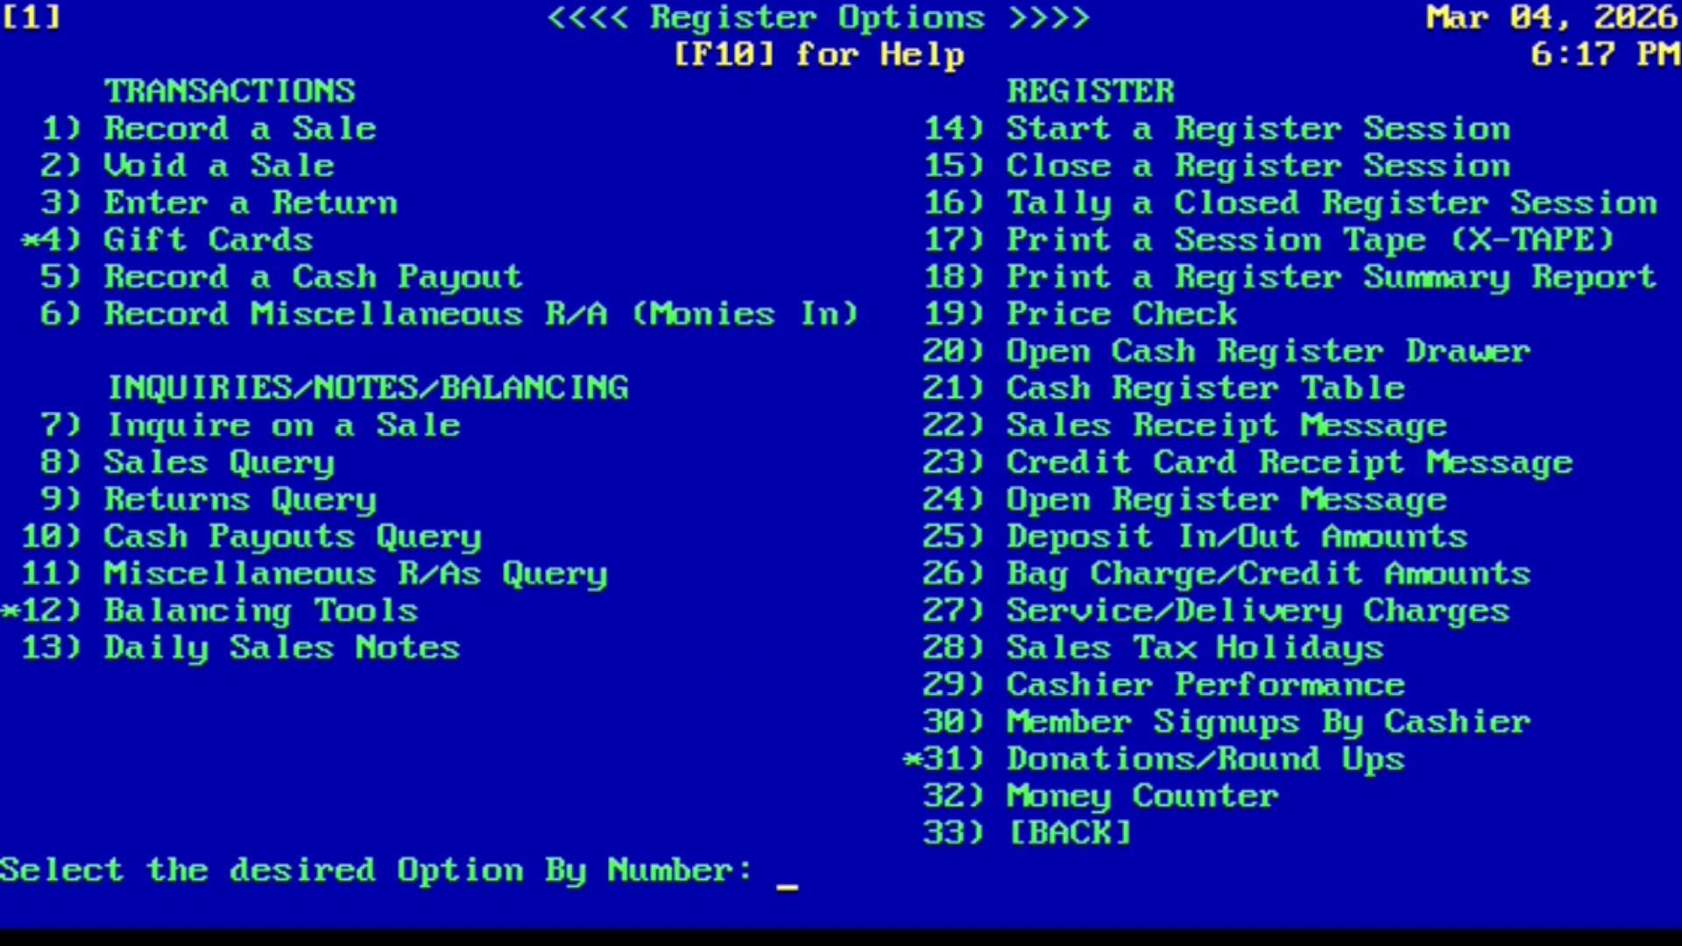
{"action": "type", "text": "1"}
{"action": "key", "text": "Return"}
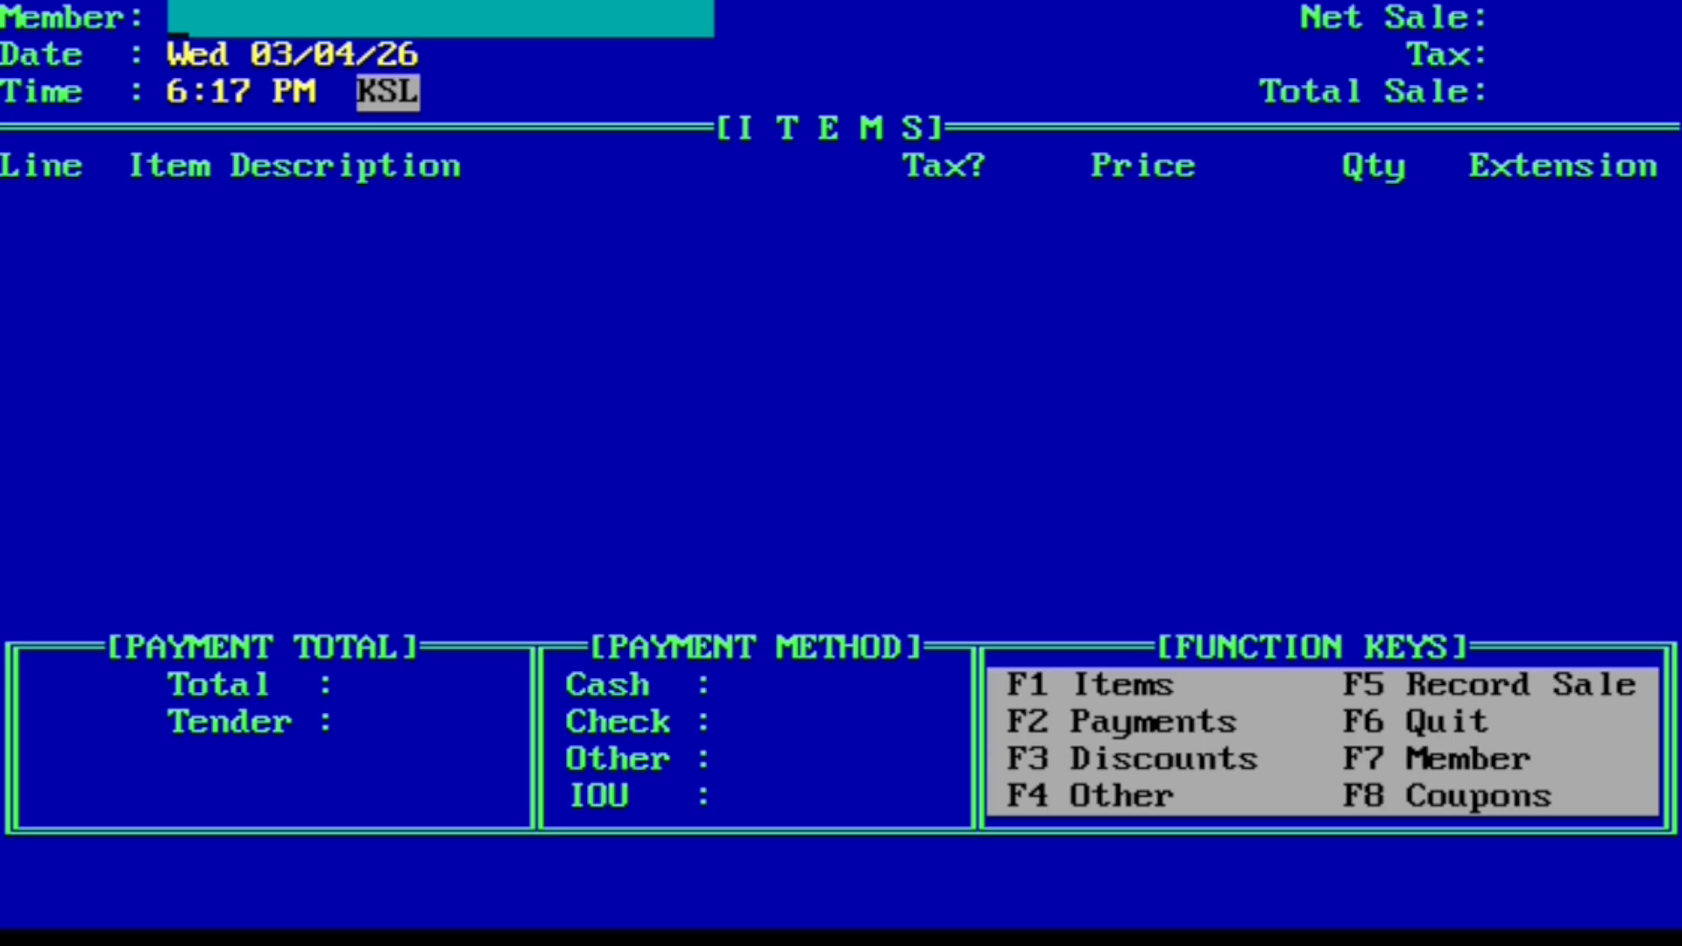
{"action": "type", "text": ".s"}
{"action": "key", "text": "Return"}
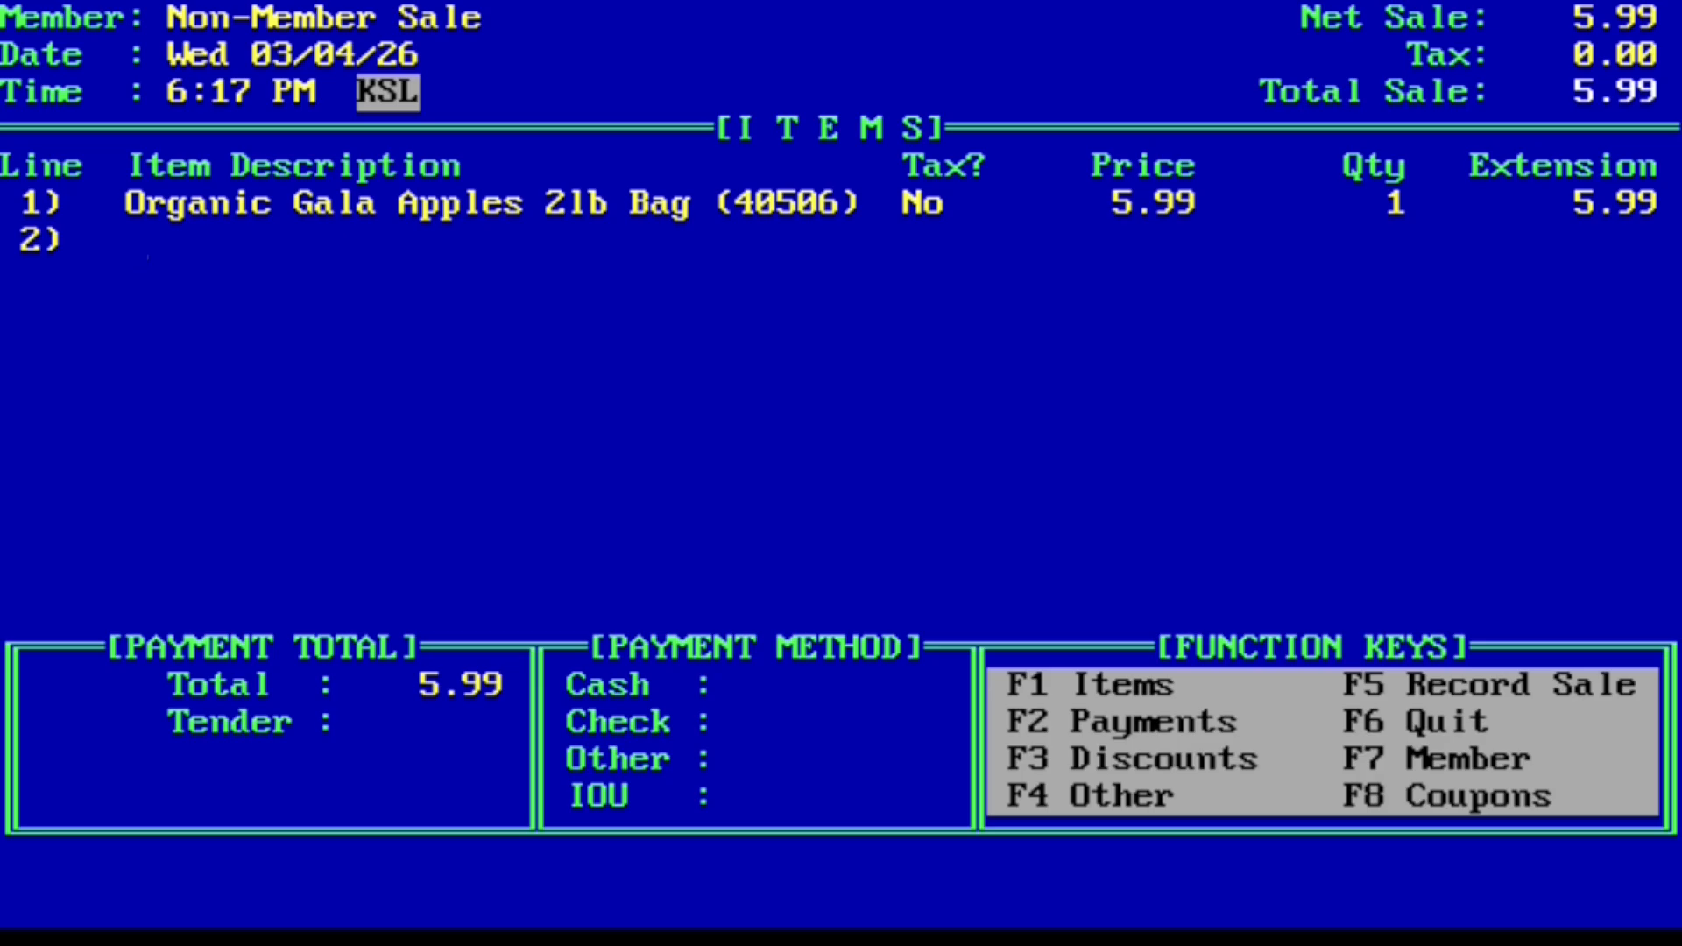
Step: Tender 5.99 cash for the apples sale, record it, and quit to Register Options
{"action": "key", "text": "F2"}
{"action": "key", "text": "Return"}
{"action": "key", "text": "Escape"}
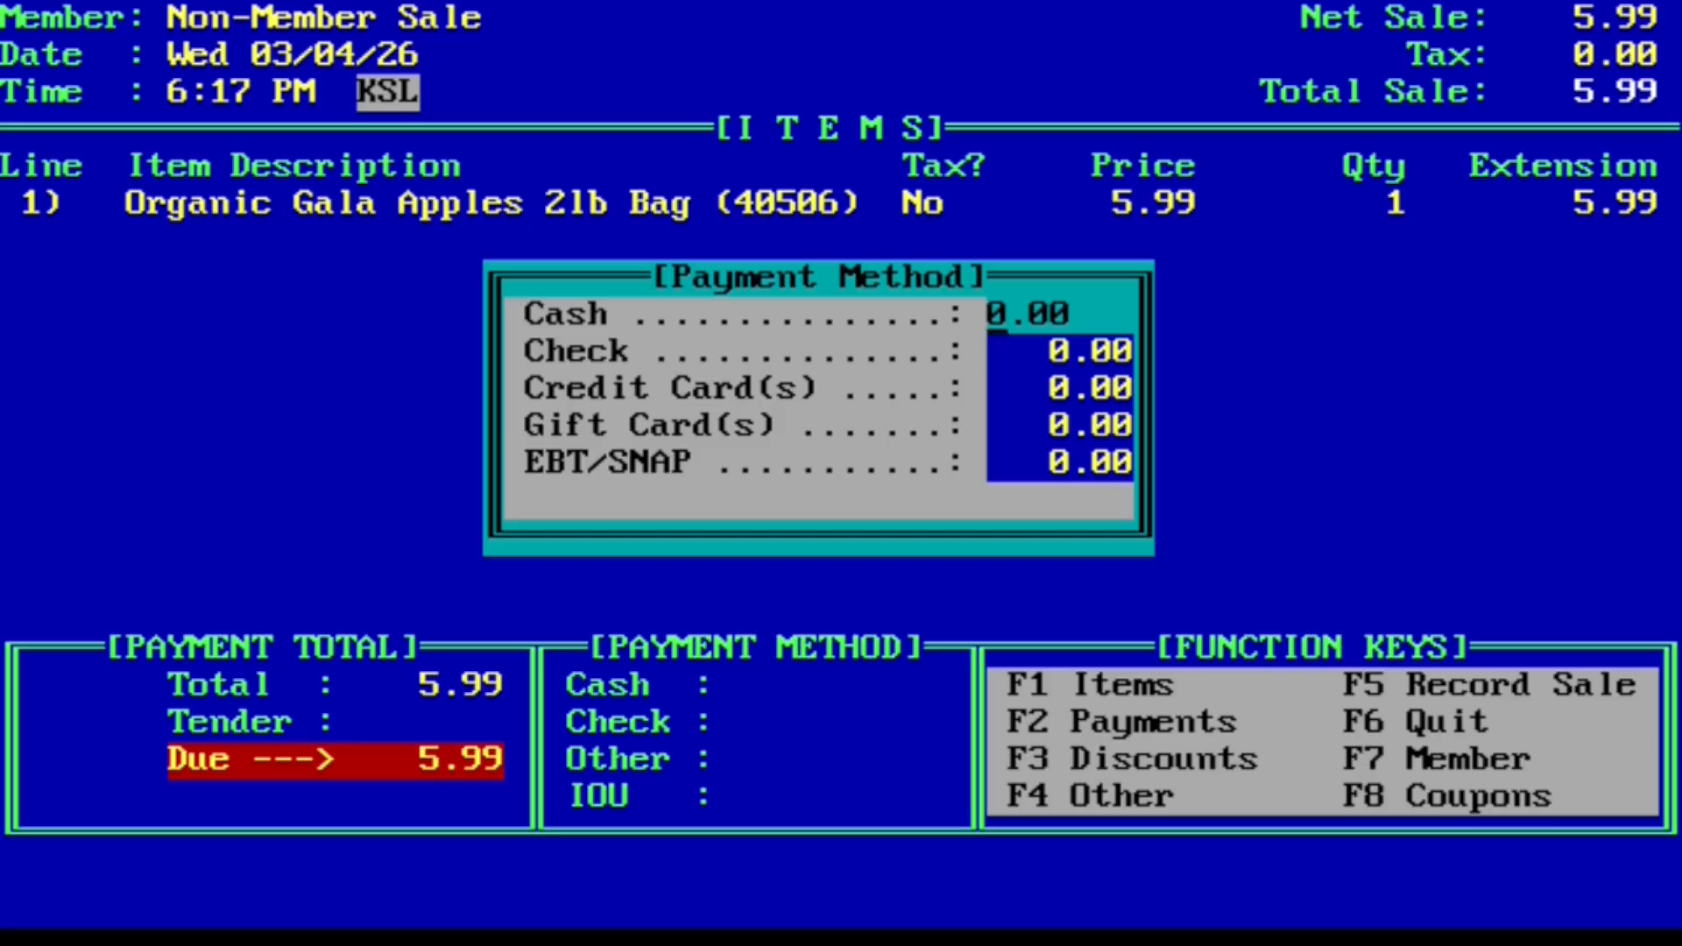
{"action": "key", "text": "Return"}
{"action": "key", "text": "Return"}
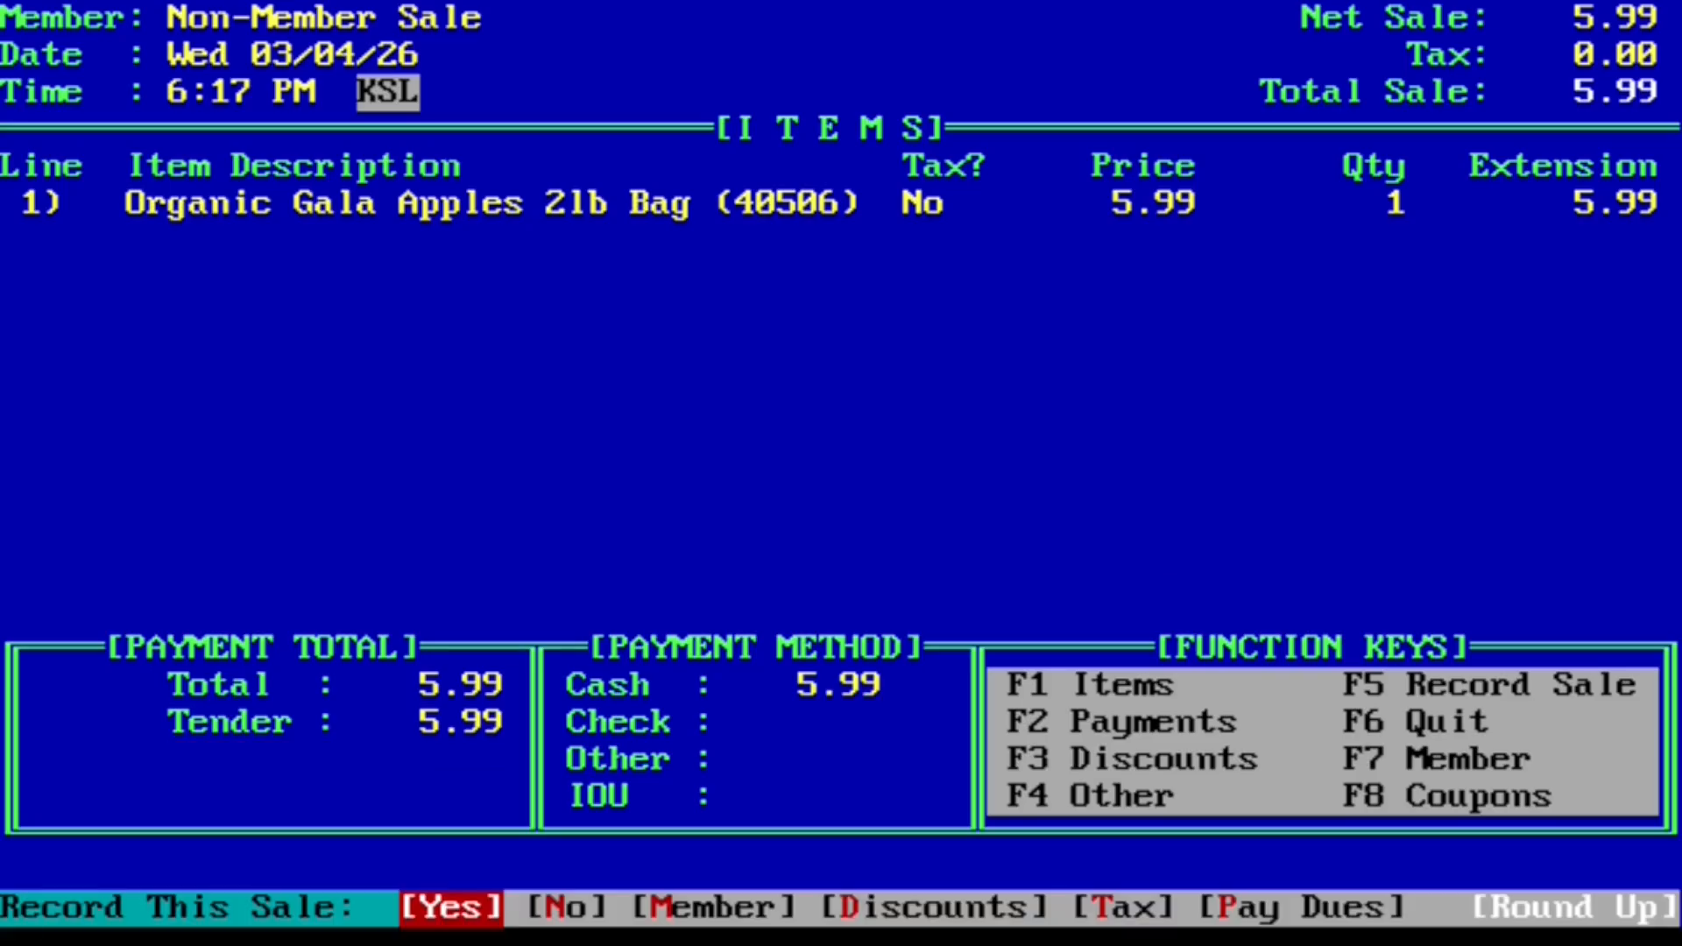
{"action": "key", "text": "Return"}
{"action": "key", "text": "Return"}
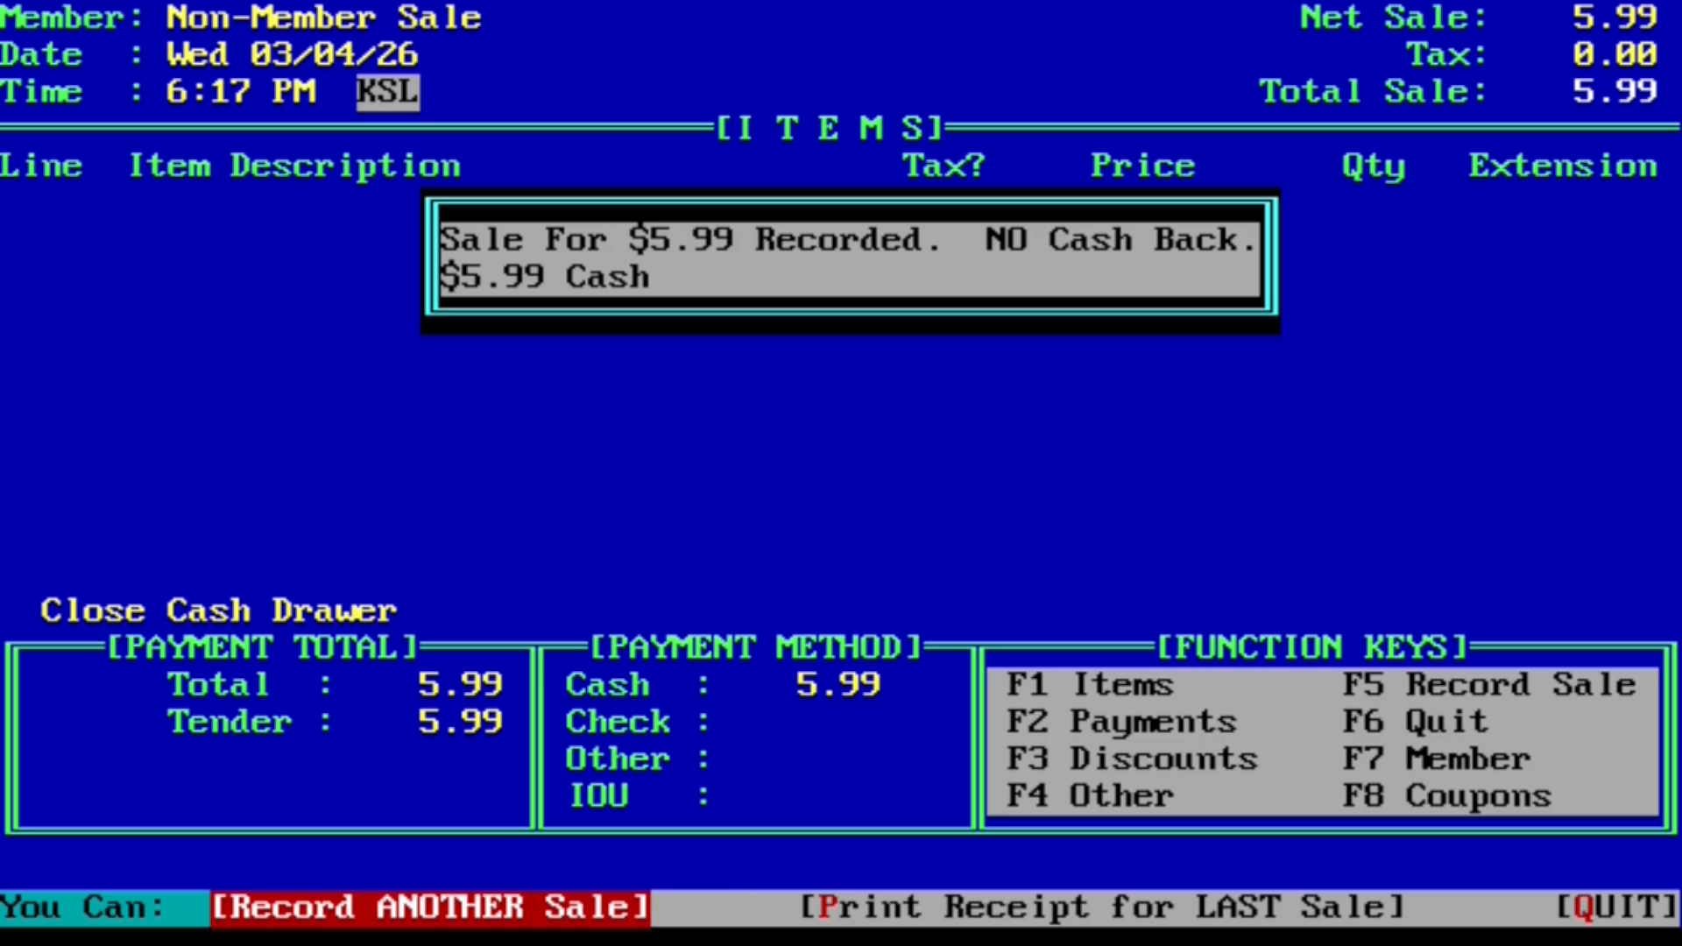
{"action": "key", "text": "q"}
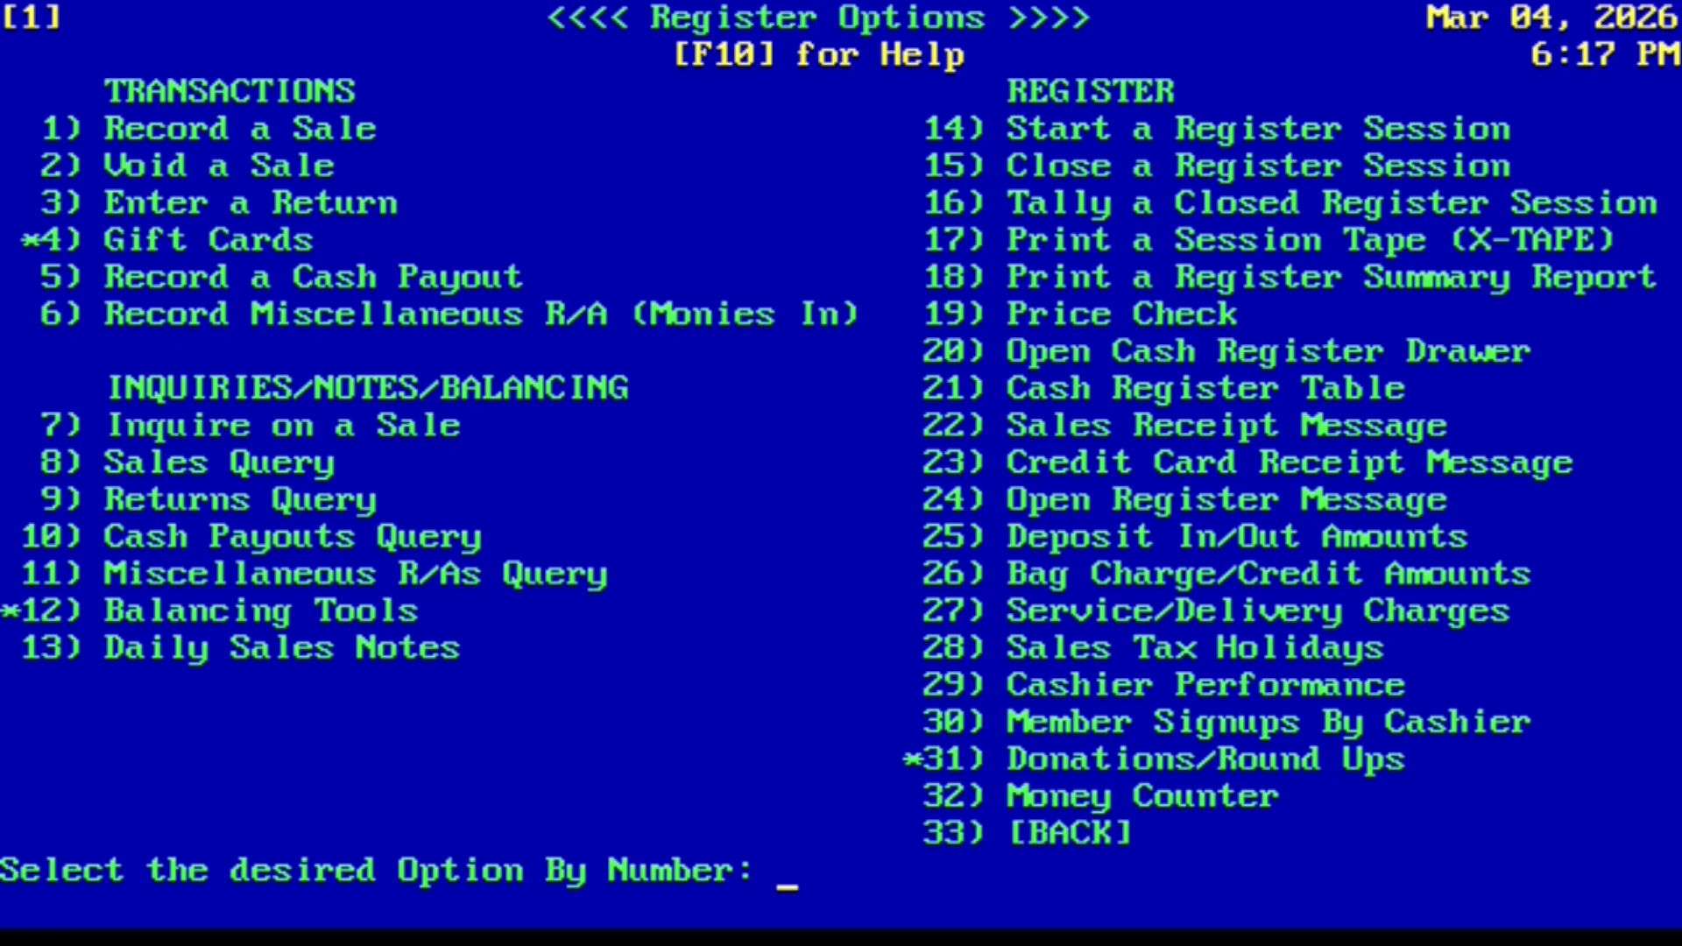
Step: From the Main Menu, open System Maintenance store settings (9, 1) and enter the settings edit list
{"action": "key", "text": "Escape"}
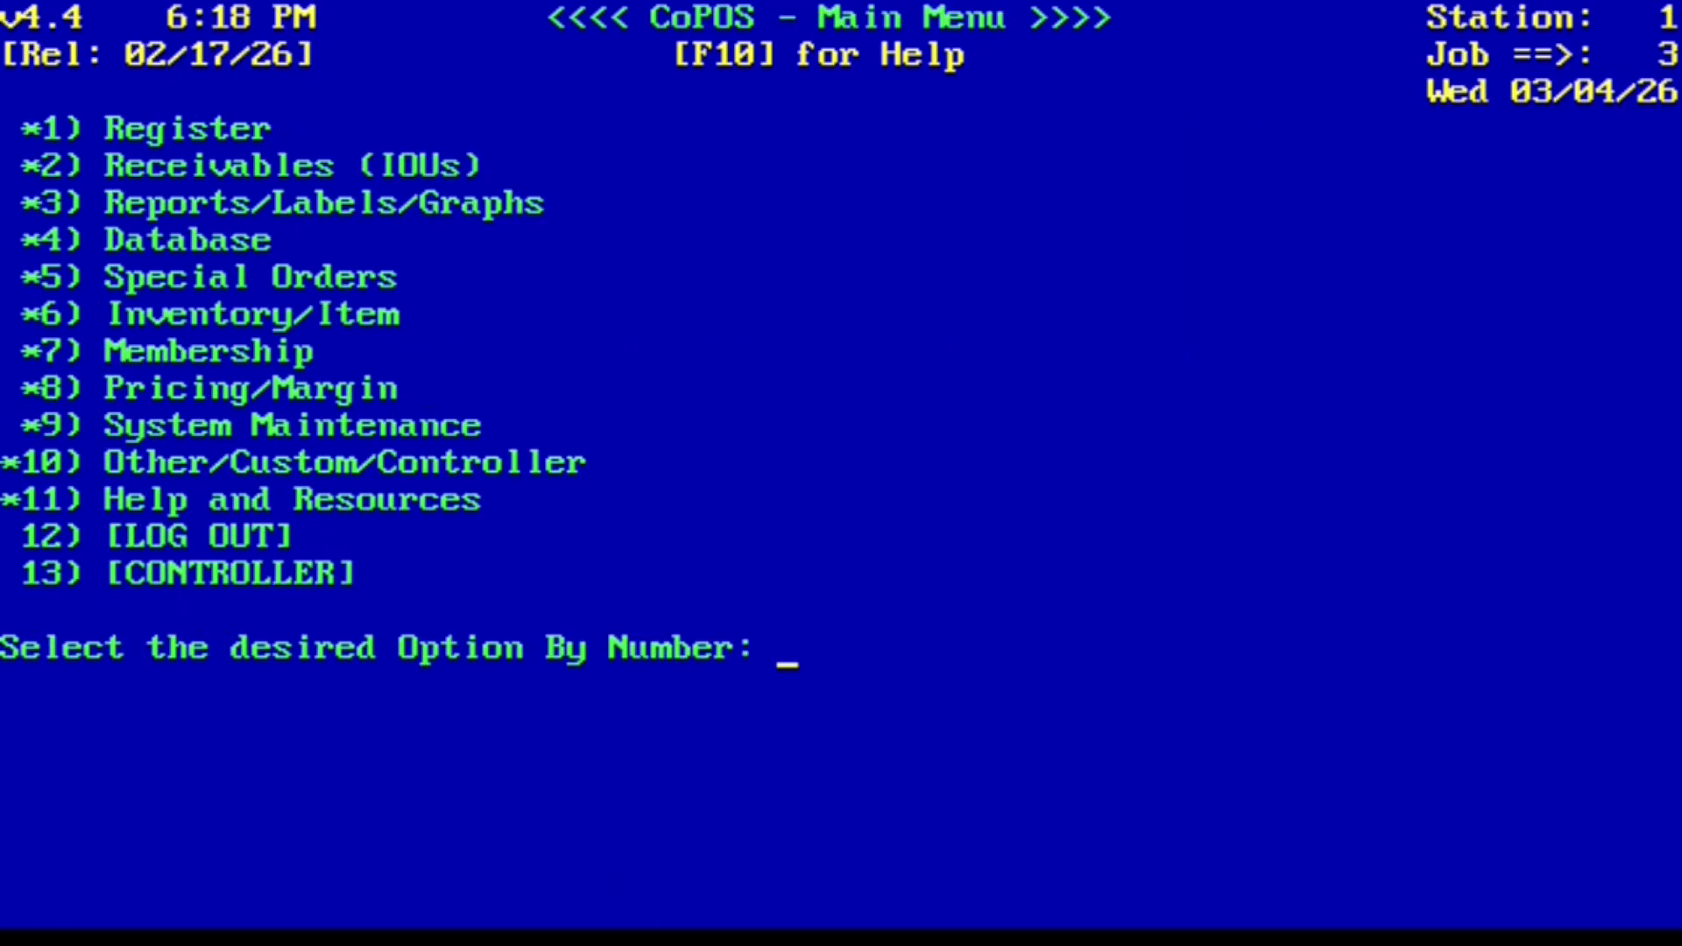
{"action": "type", "text": "9"}
{"action": "key", "text": "Return"}
{"action": "type", "text": "1"}
{"action": "key", "text": "Return"}
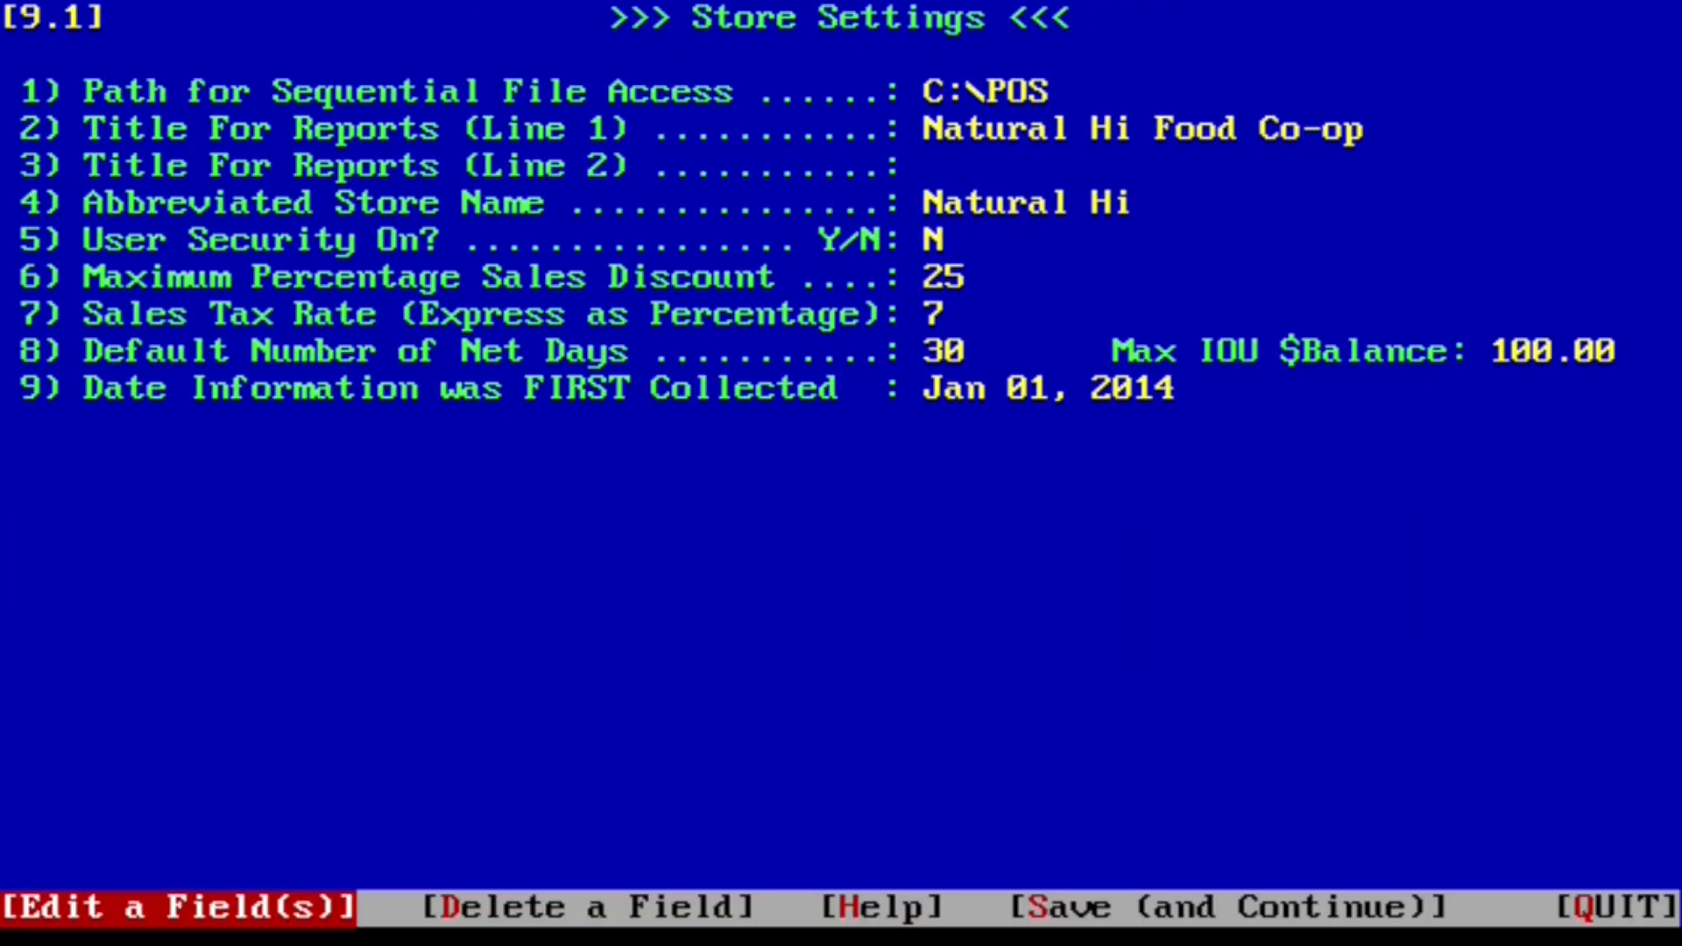
{"action": "key", "text": "Right"}
{"action": "key", "text": "Right"}
{"action": "key", "text": "Right"}
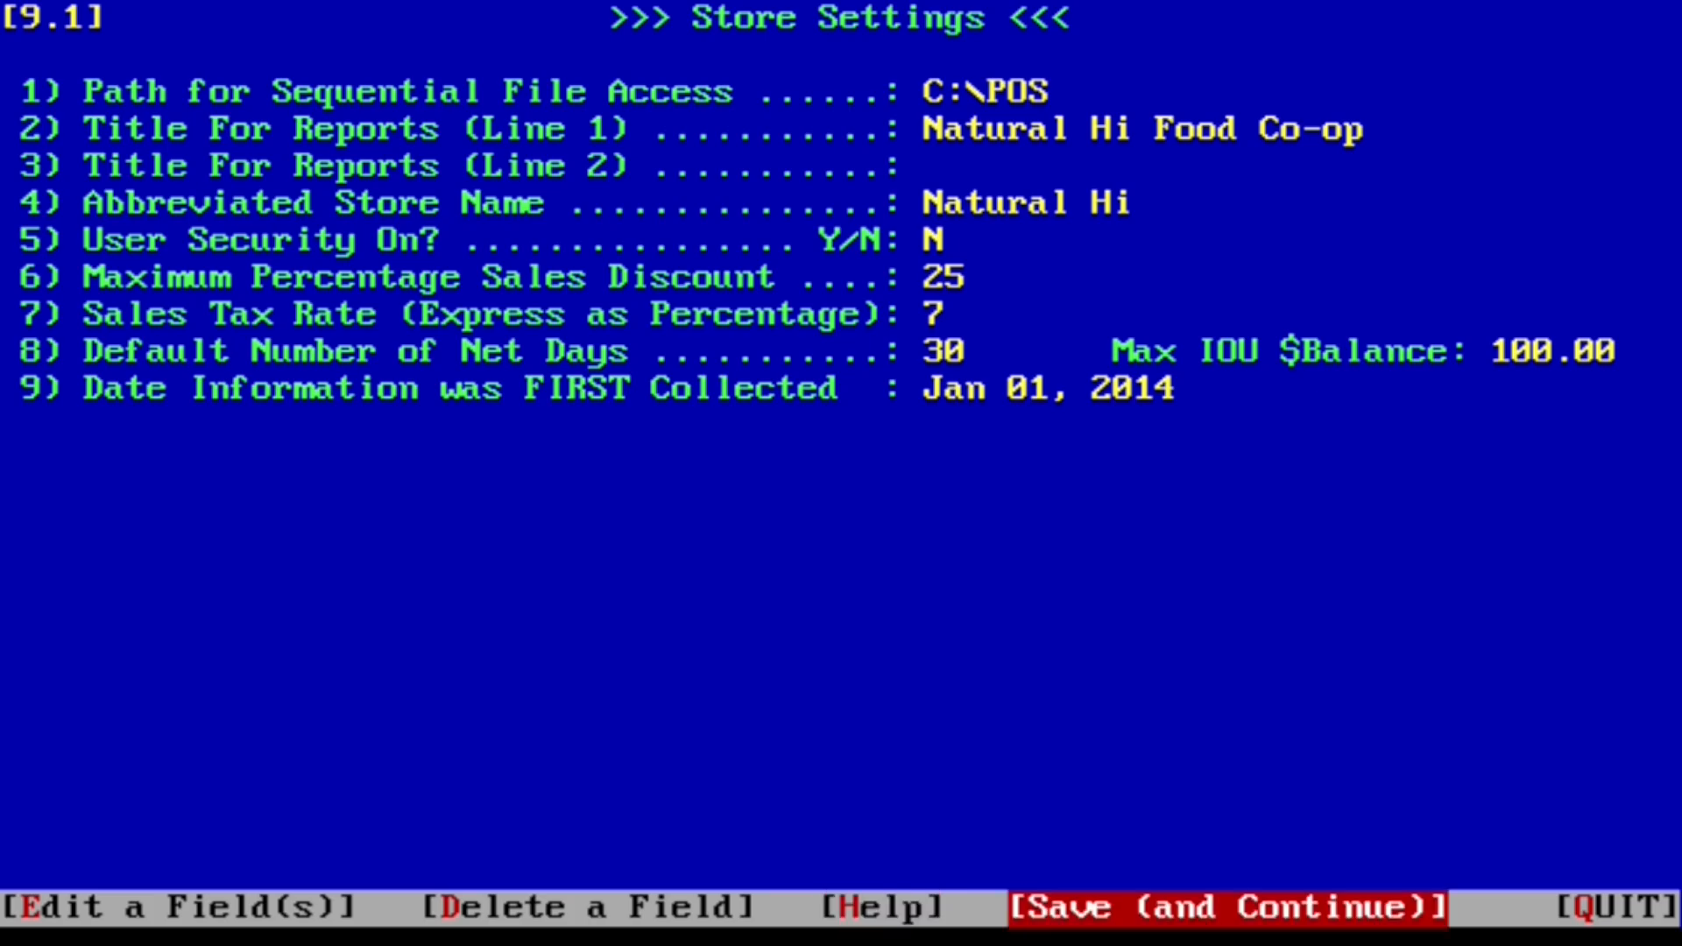
{"action": "key", "text": "Return"}
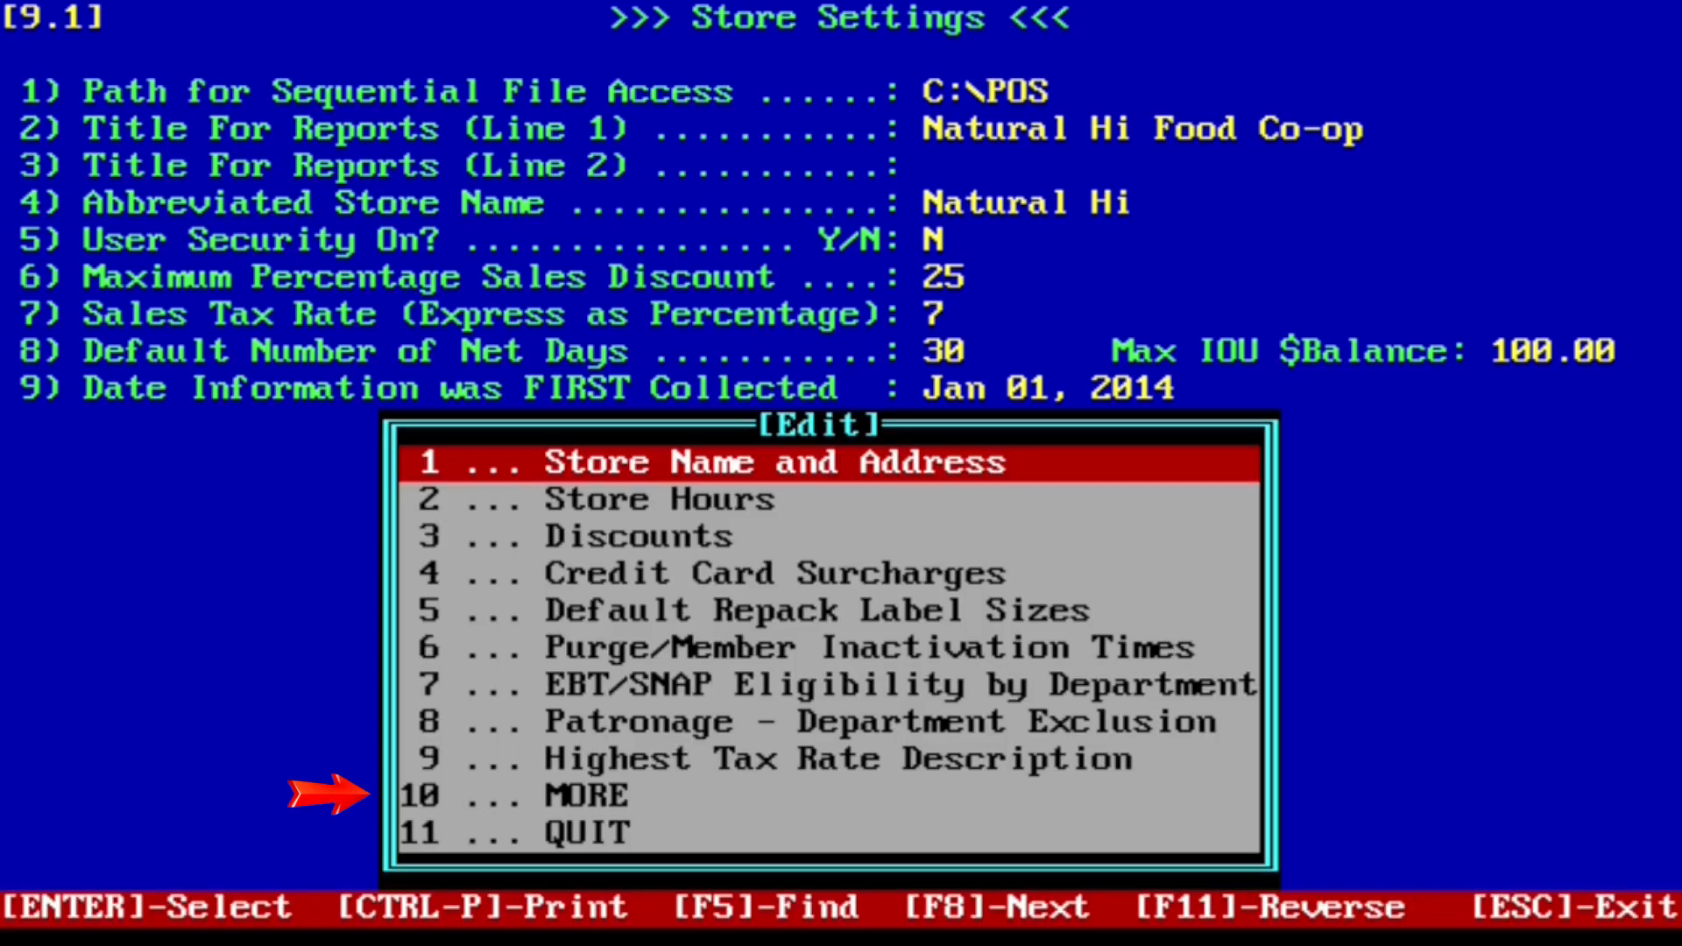
Step: Set the Hold/Recall Sale Method to #2, no limit on held sales, and leave the edit list
{"action": "key", "text": "Down"}
{"action": "key", "text": "Down"}
{"action": "key", "text": "Down"}
{"action": "key", "text": "Down"}
{"action": "key", "text": "Down"}
{"action": "key", "text": "Down"}
{"action": "key", "text": "Down"}
{"action": "key", "text": "Down"}
{"action": "key", "text": "Down"}
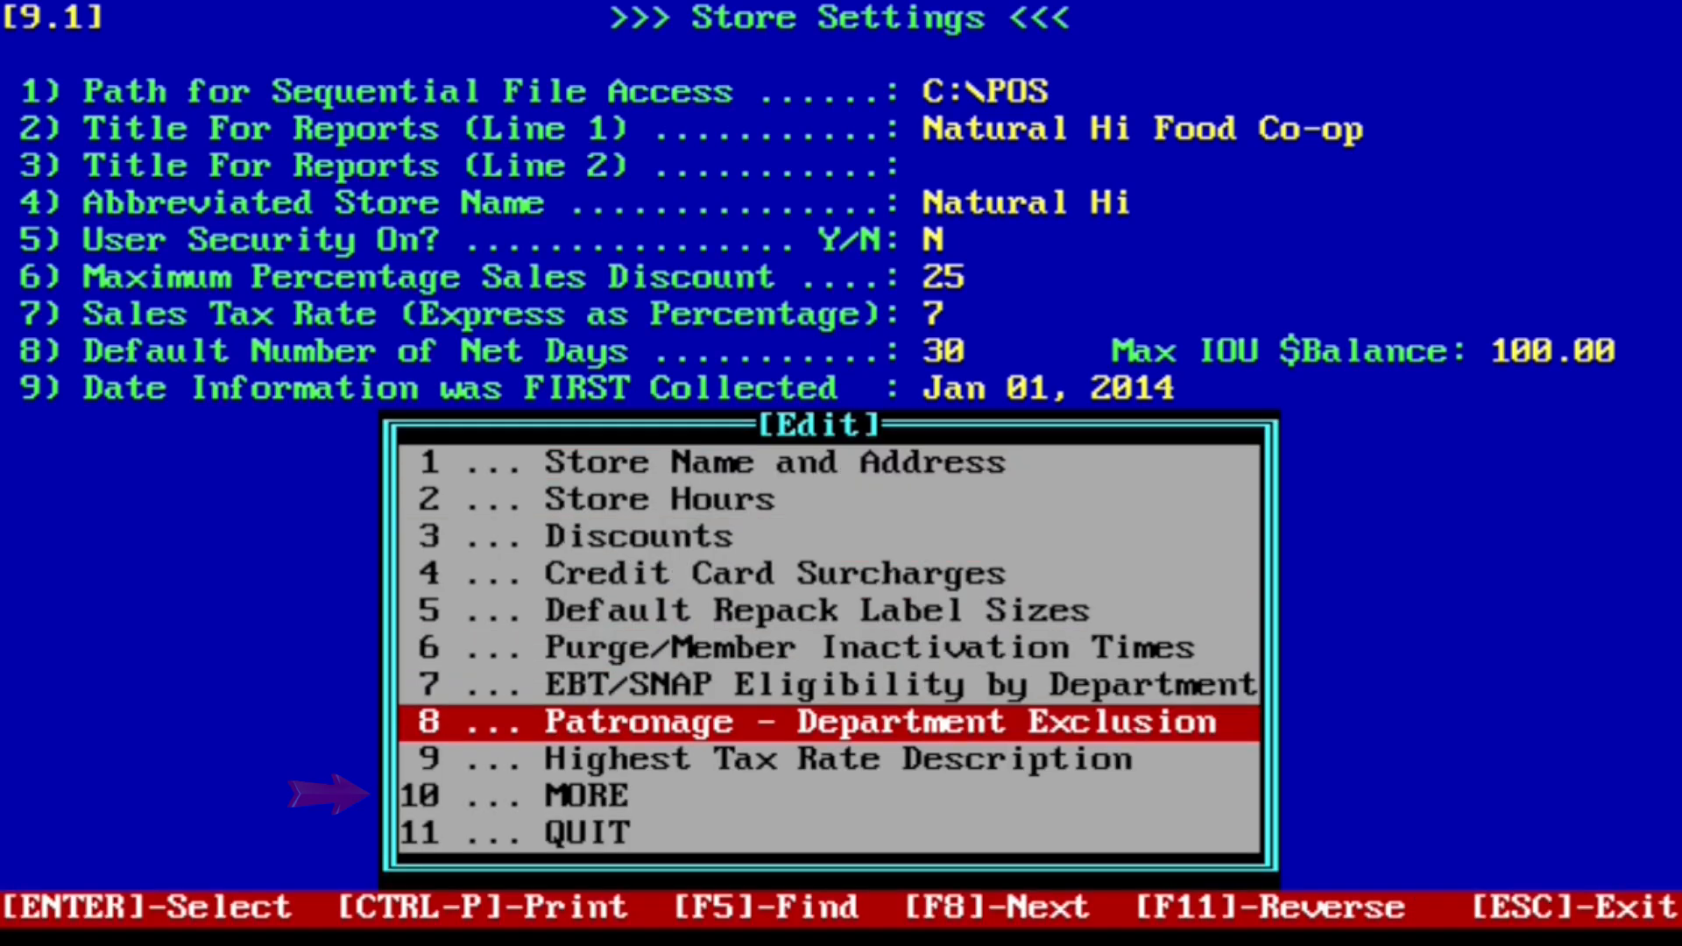
{"action": "key", "text": "Return"}
{"action": "key", "text": "Down"}
{"action": "key", "text": "Down"}
{"action": "key", "text": "Down"}
{"action": "key", "text": "Down"}
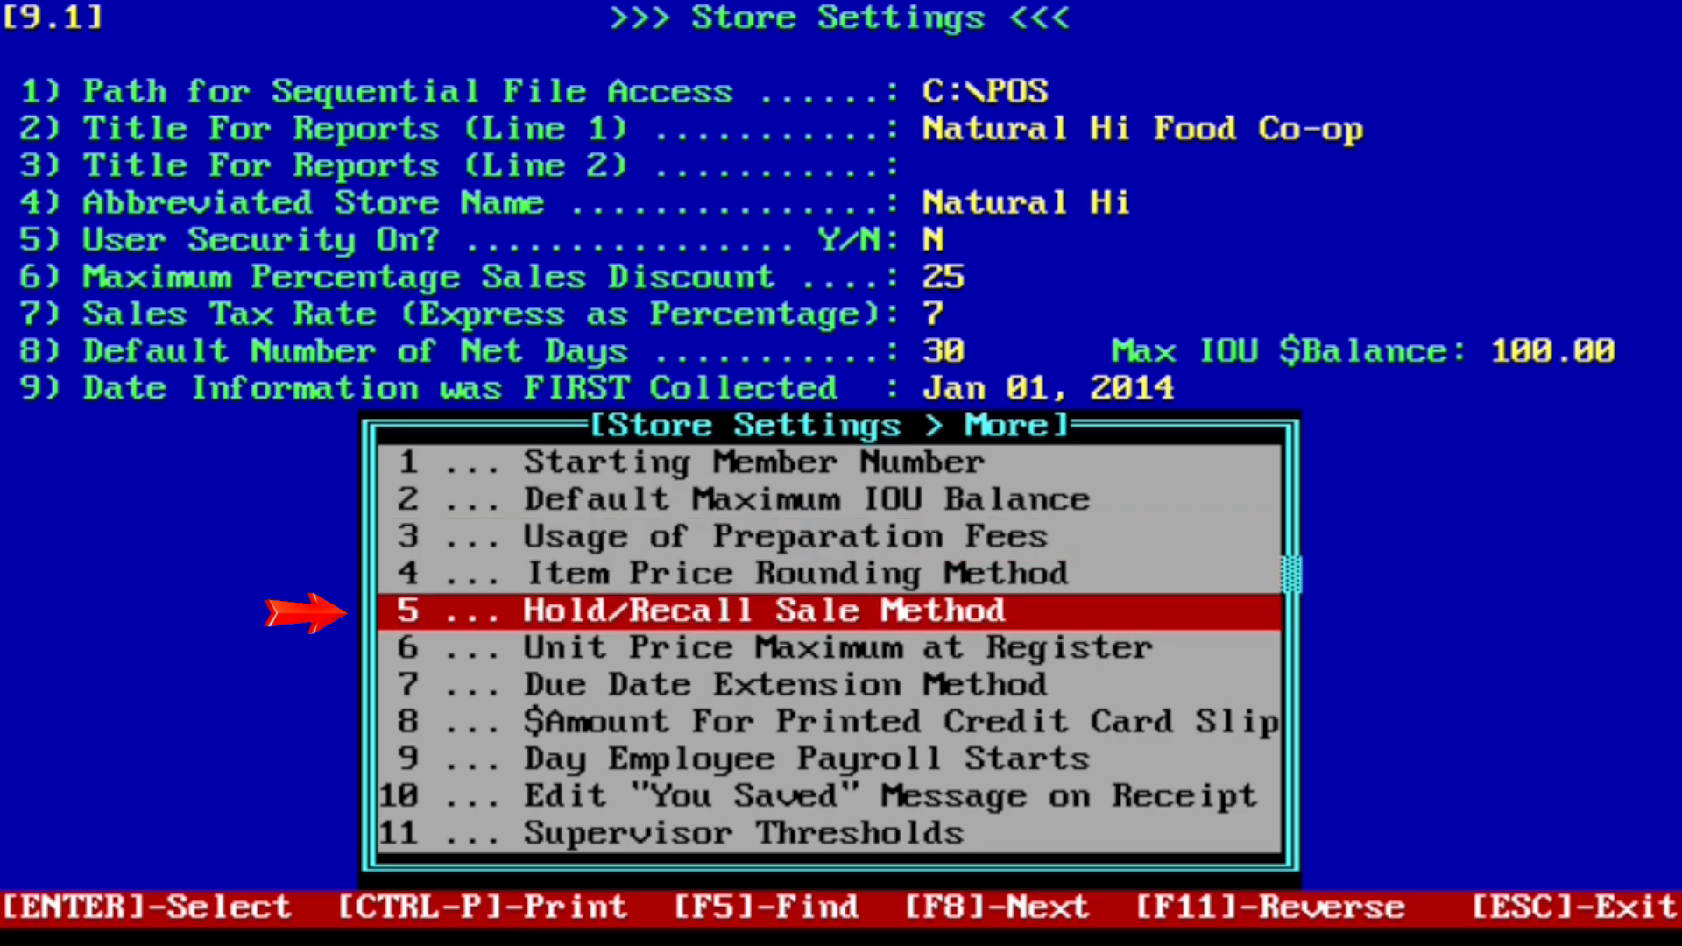
{"action": "key", "text": "Return"}
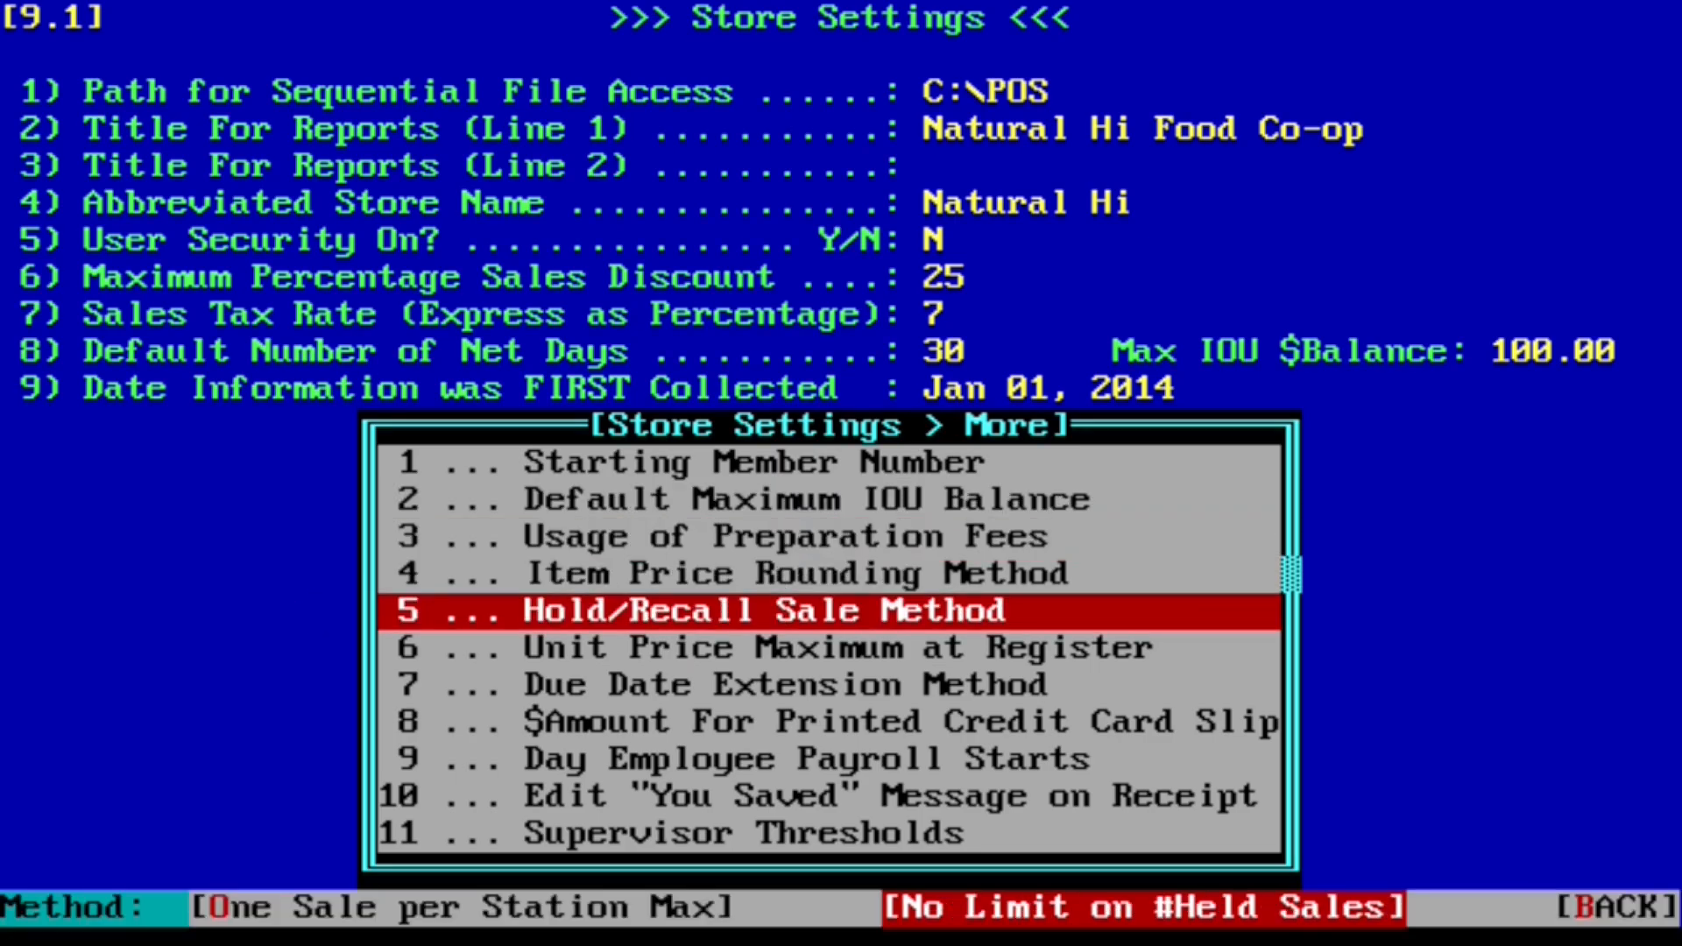
{"action": "key", "text": "Return"}
{"action": "key", "text": "Left"}
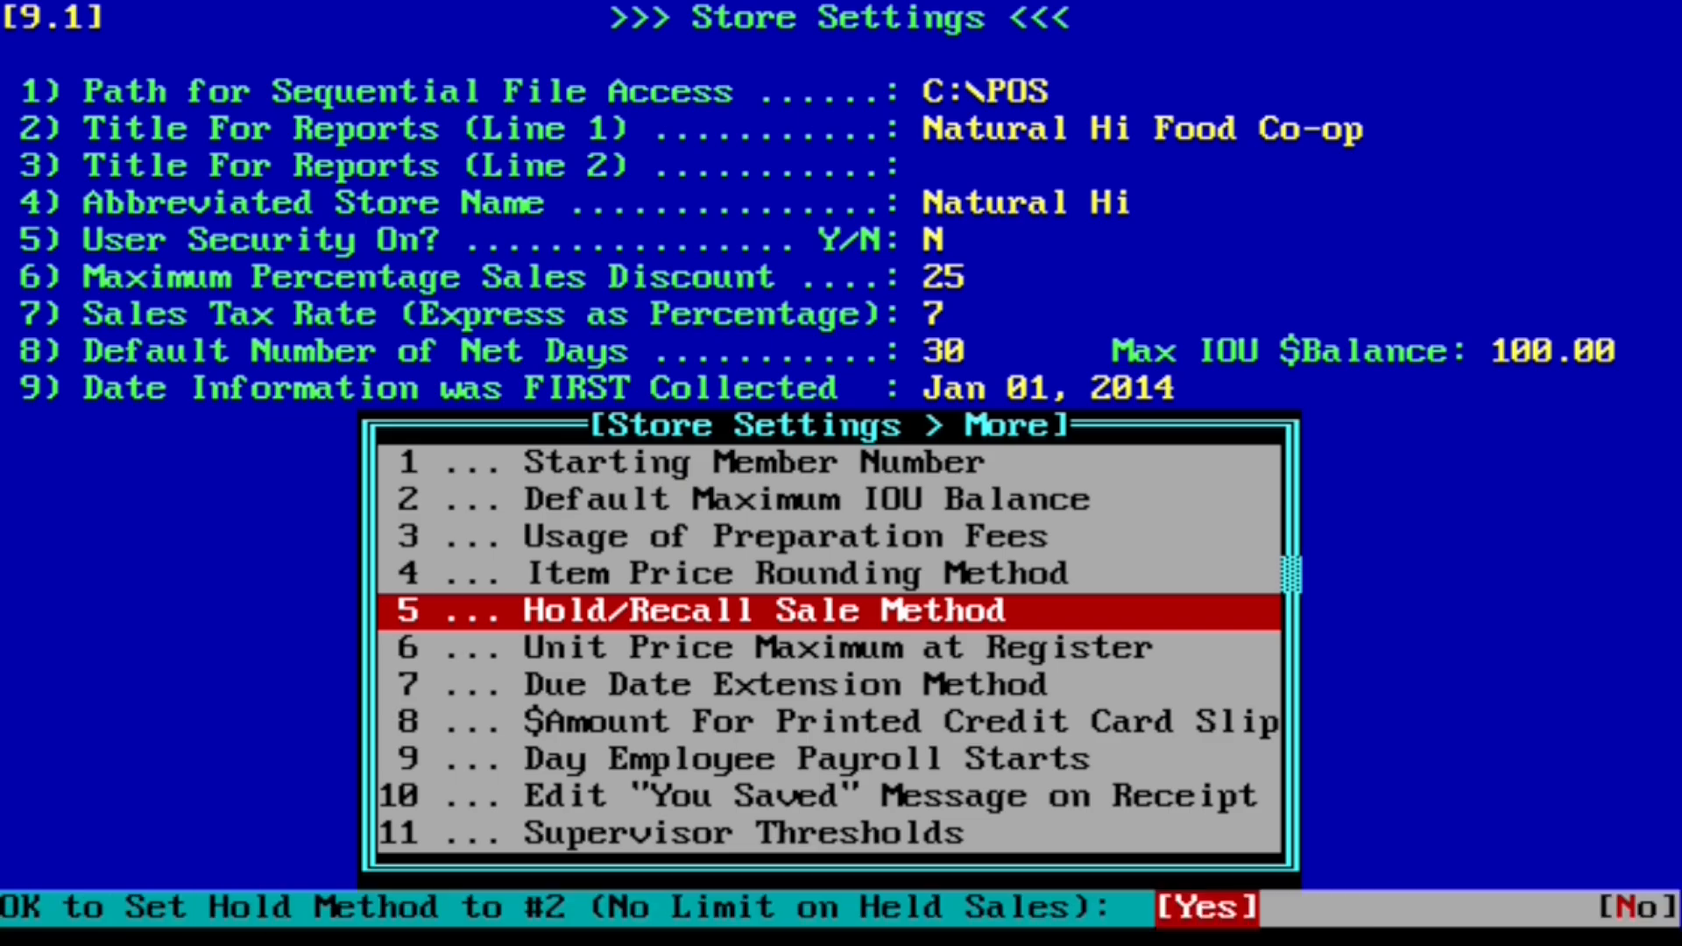
{"action": "key", "text": "Return"}
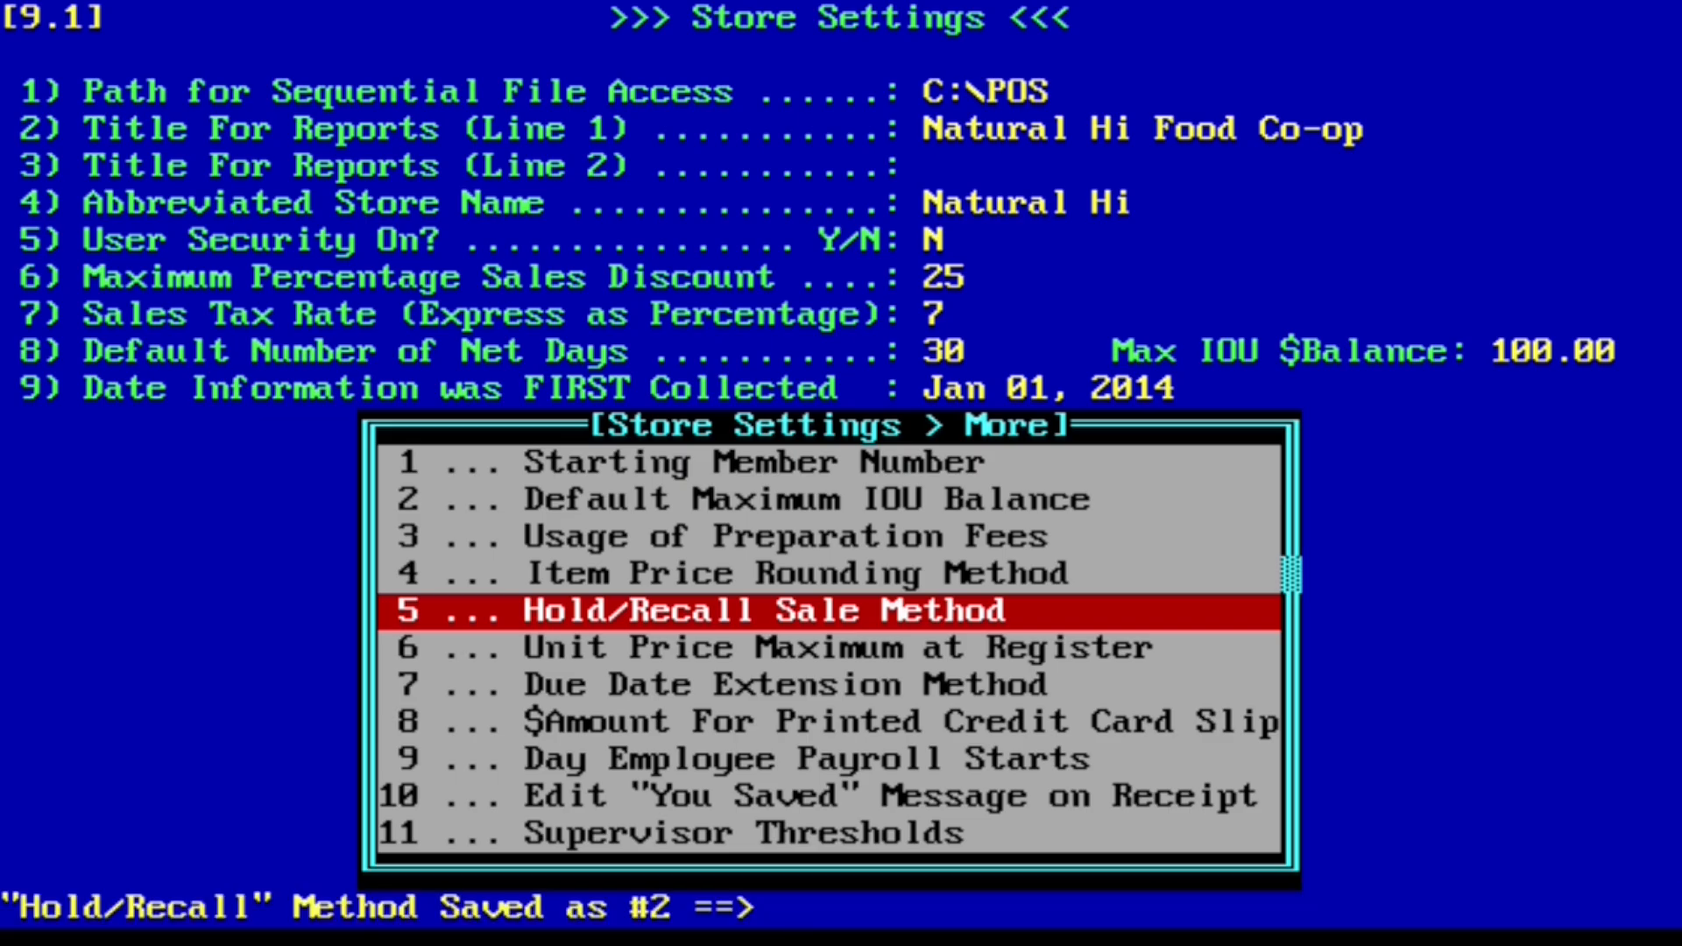
{"action": "key", "text": "Return"}
{"action": "key", "text": "Return"}
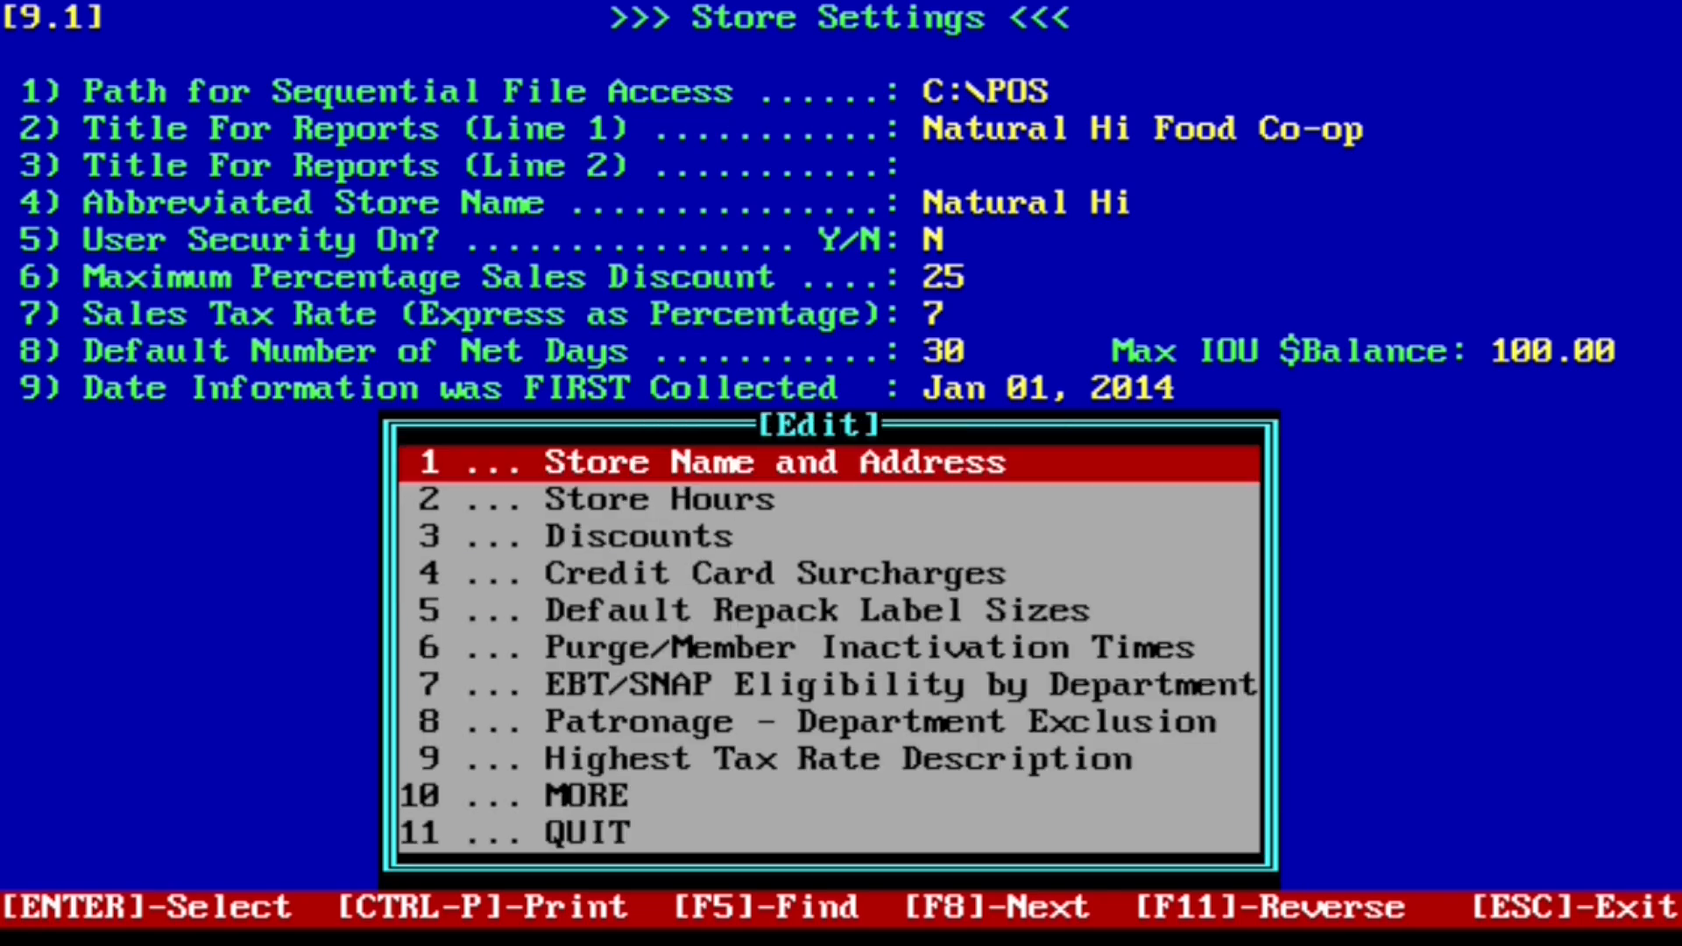
{"action": "key", "text": "Up"}
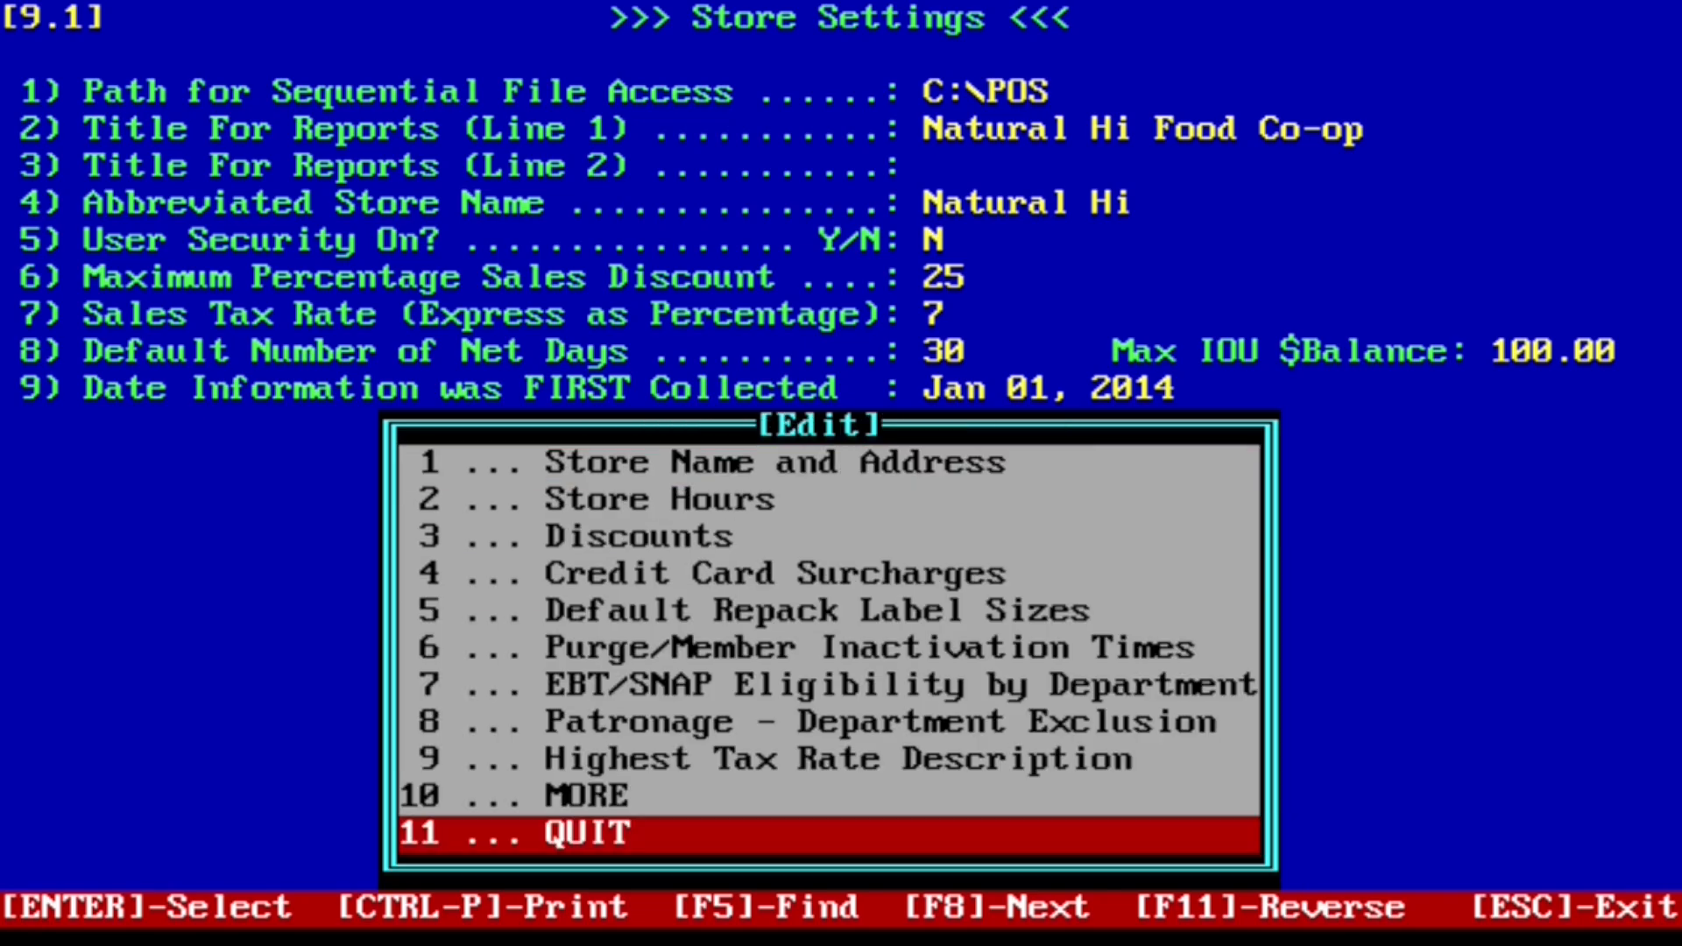
{"action": "key", "text": "Return"}
{"action": "key", "text": "Return"}
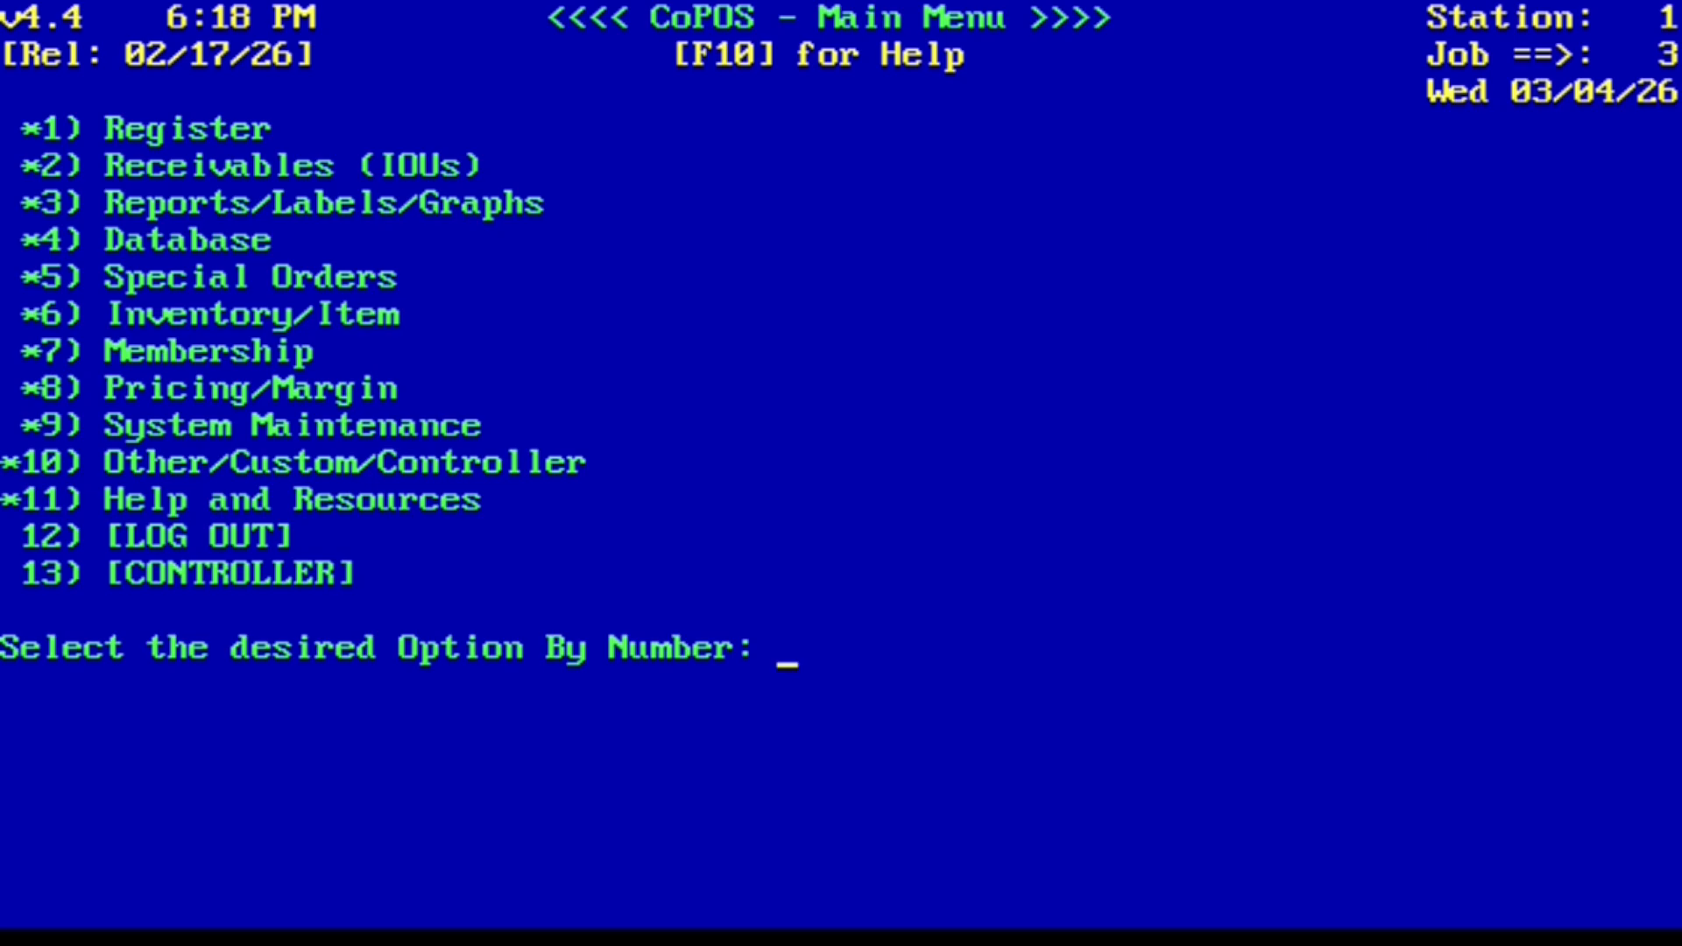
Step: Open the Register and ring up 2 BANANA PPPR,MLD,SLC,SUNM on a non-member sale
{"action": "type", "text": "1"}
{"action": "key", "text": "Return"}
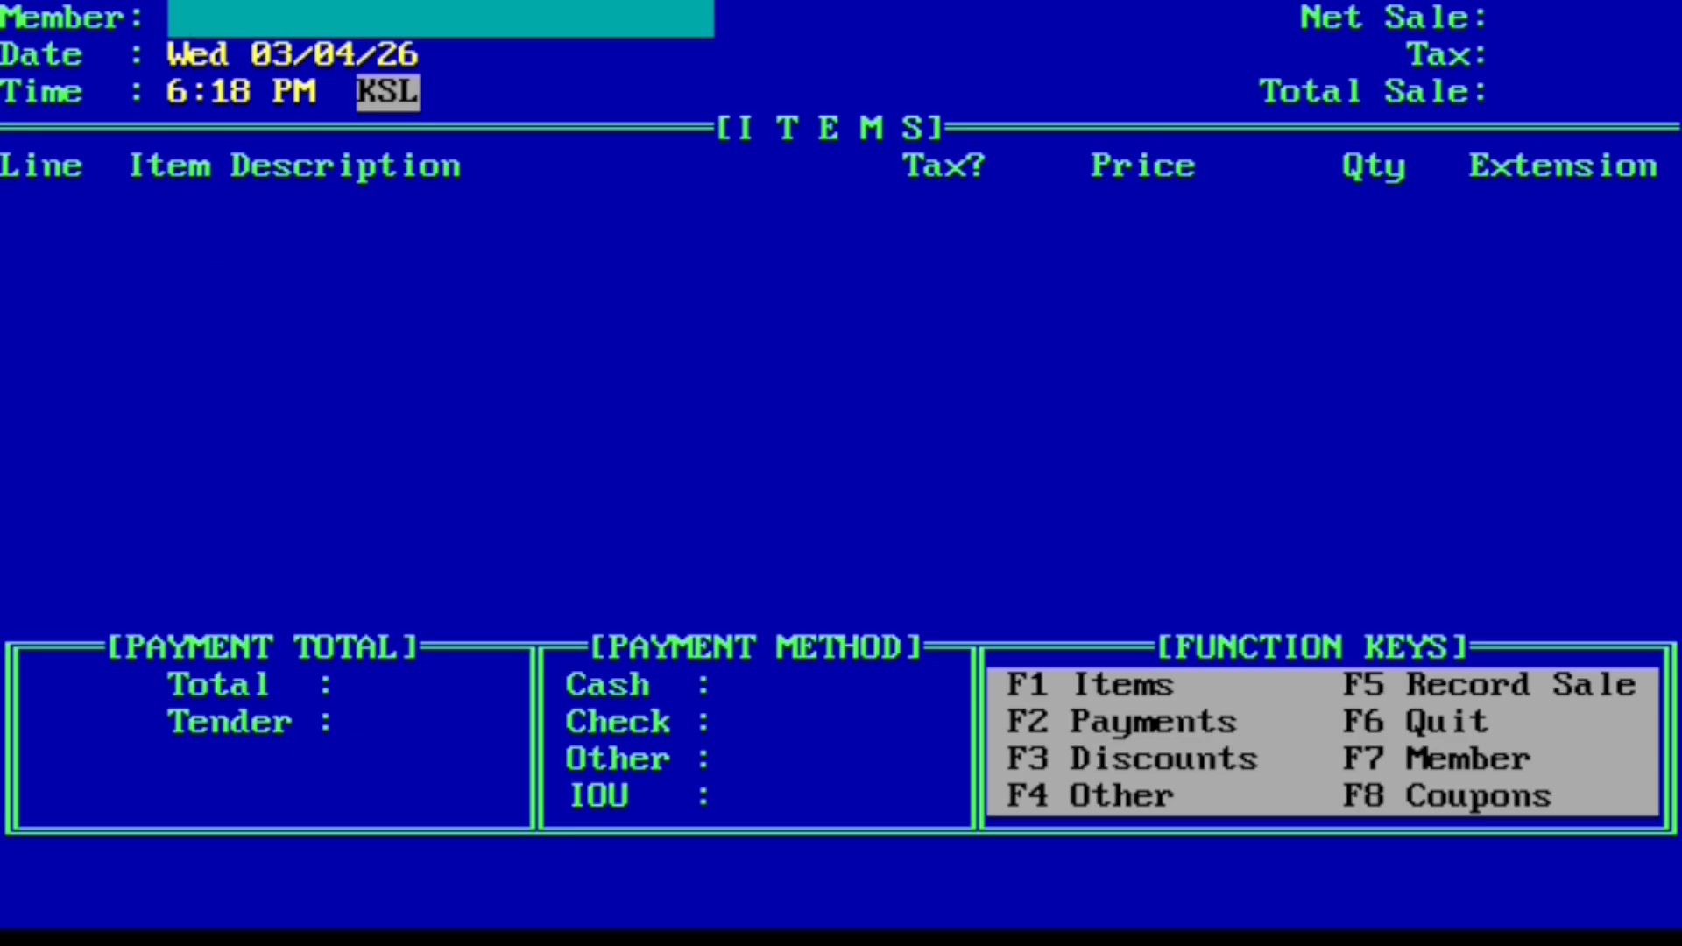
{"action": "key", "text": "Return"}
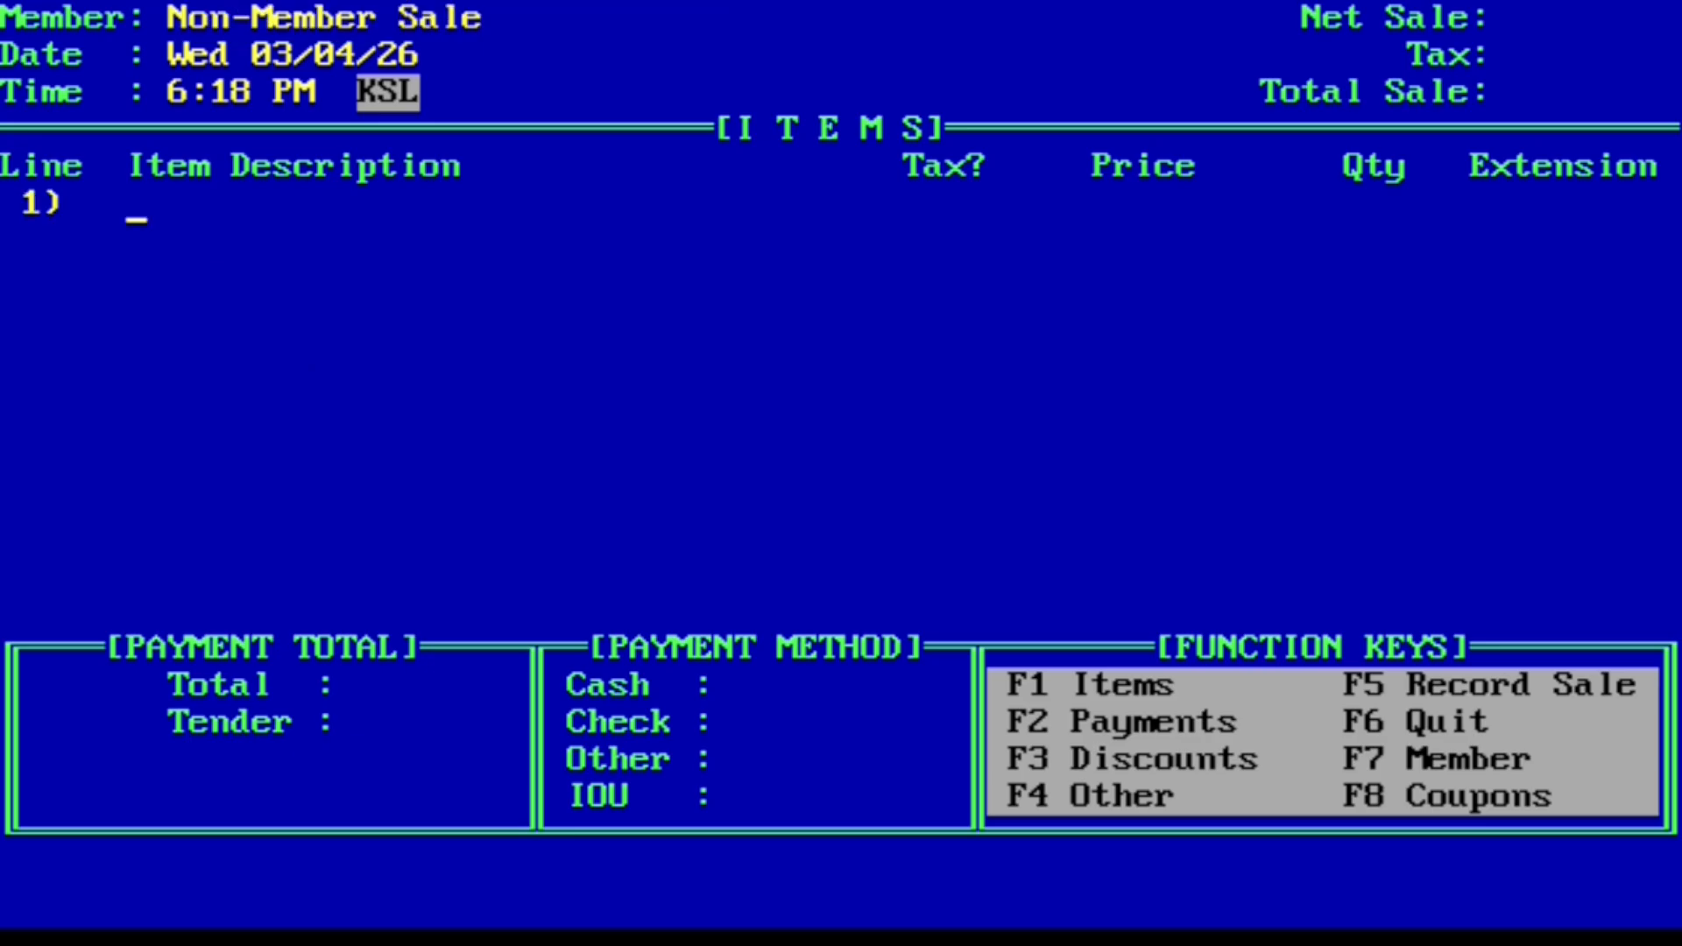
{"action": "type", "text": "Banana"}
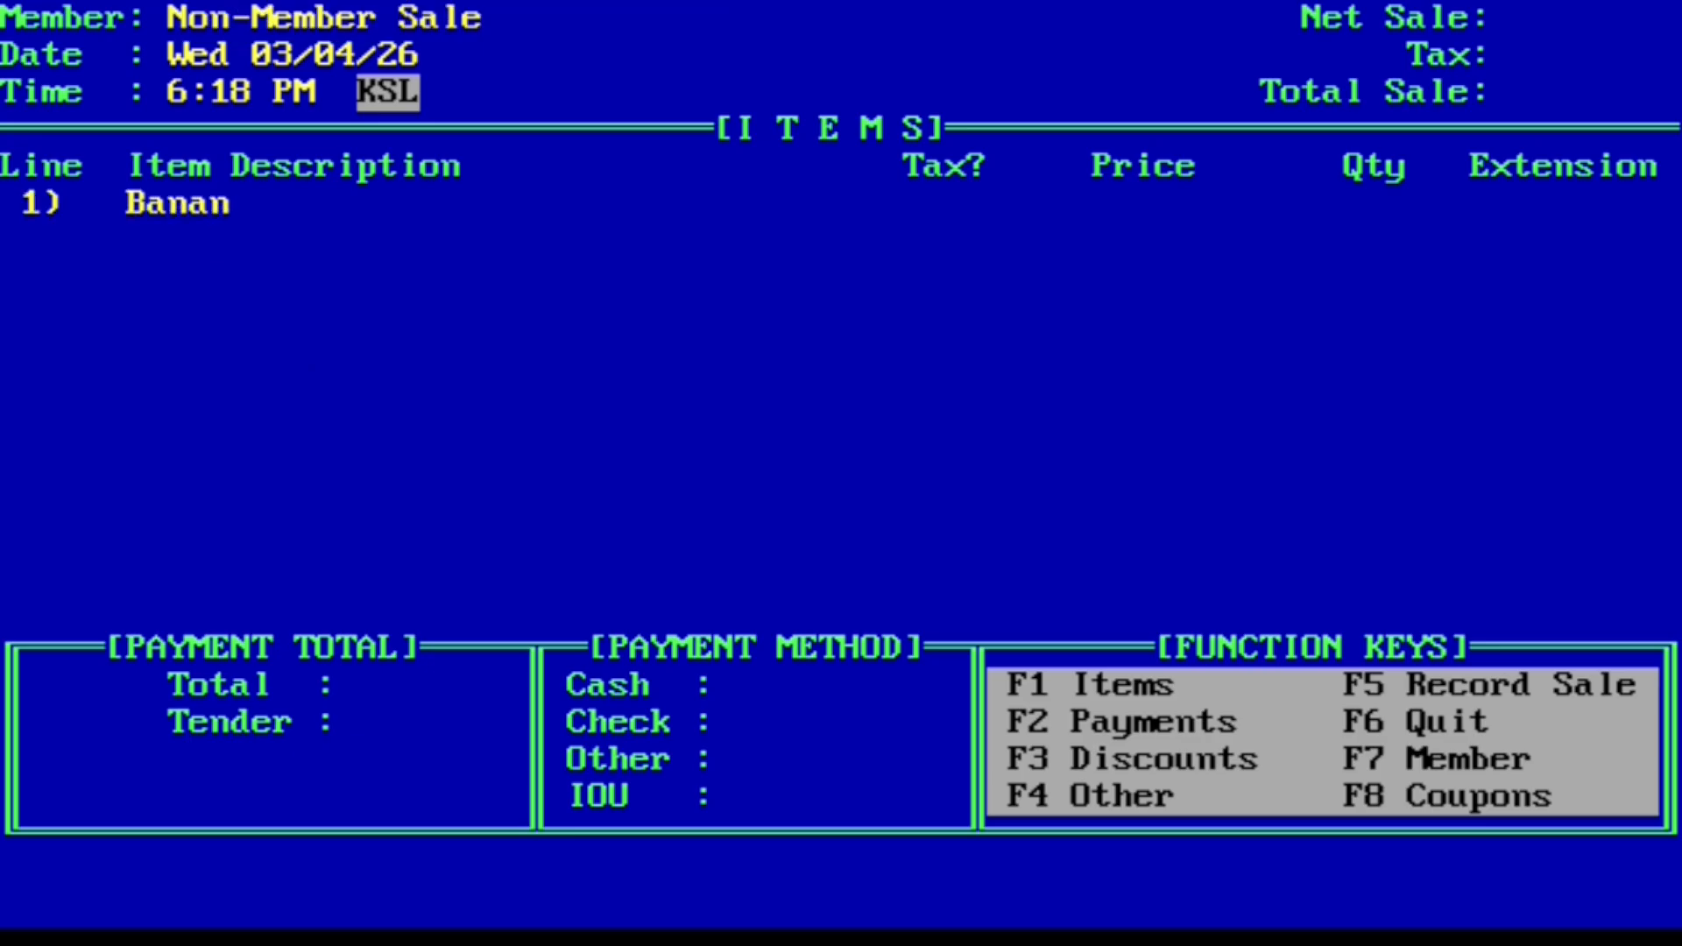
{"action": "key", "text": "Return"}
{"action": "key", "text": "Page_Down"}
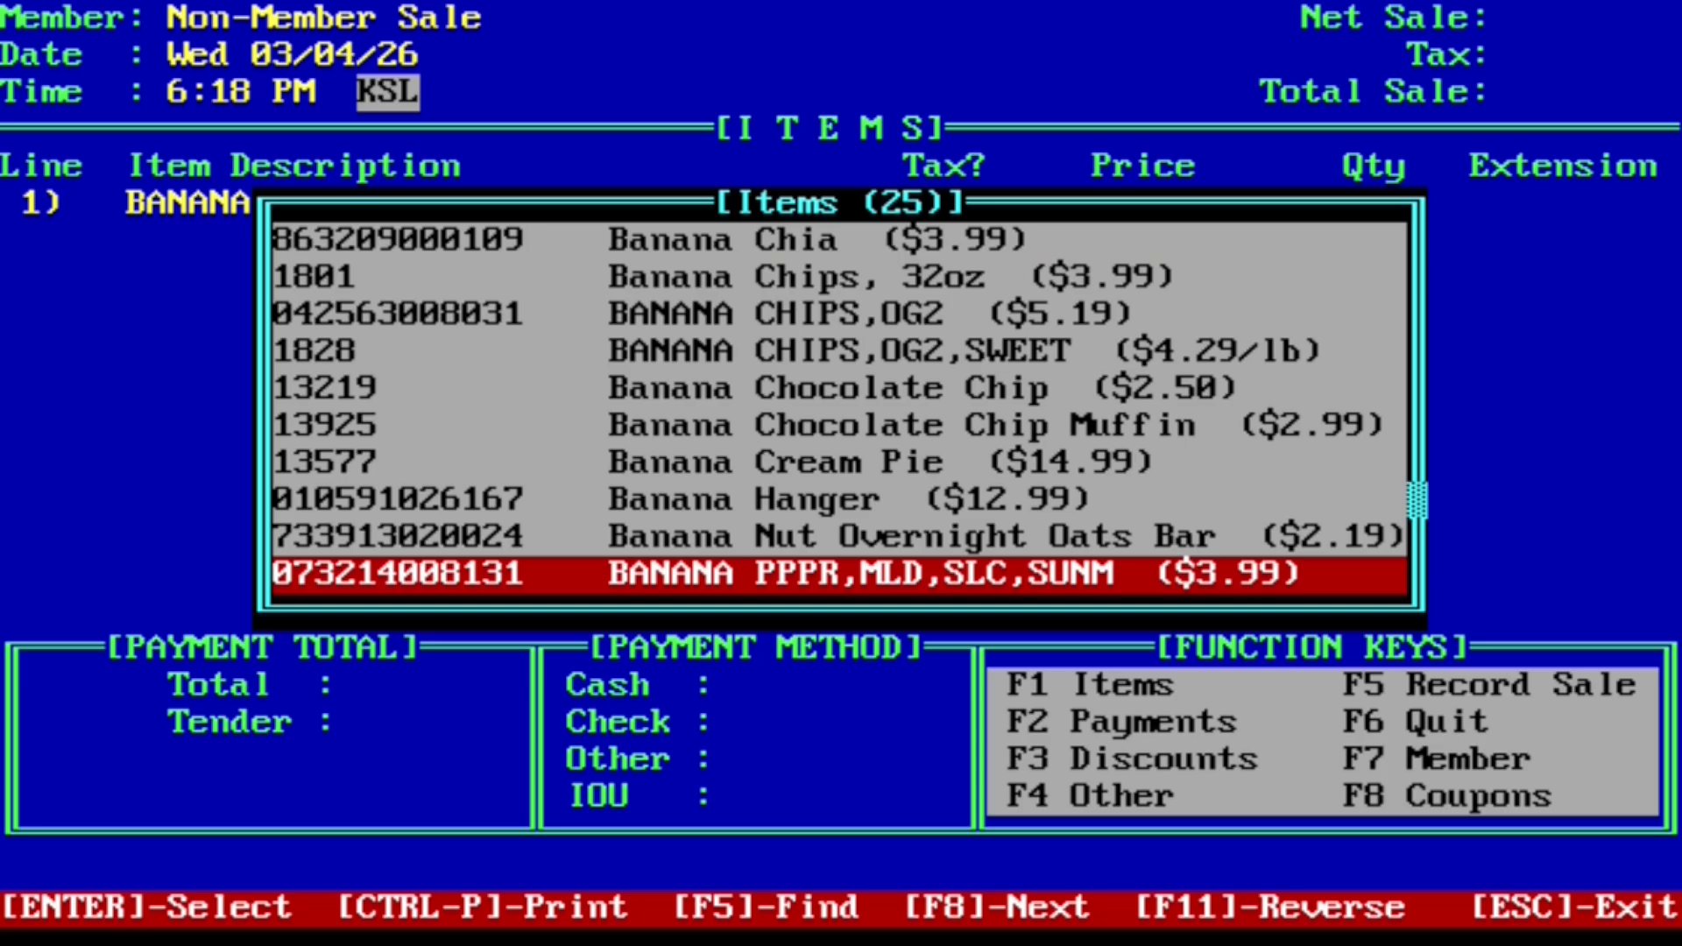
{"action": "key", "text": "Return"}
{"action": "type", "text": "2"}
{"action": "key", "text": "Return"}
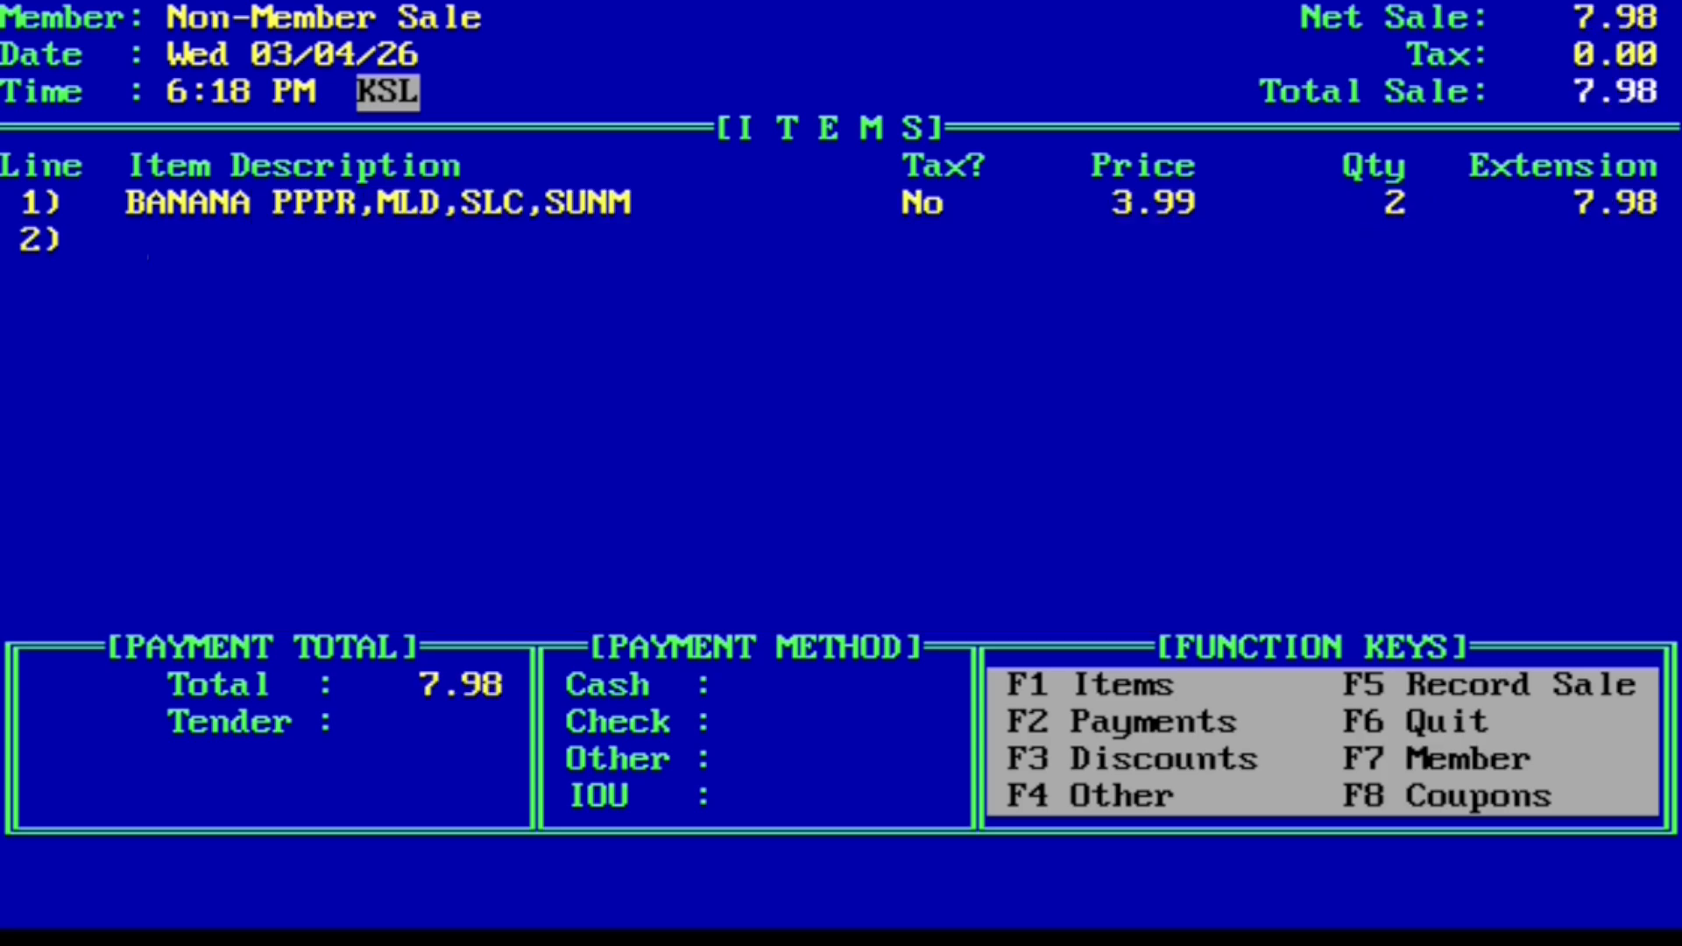
Step: Hold the 7.98 banana sale and start another non-member sale with Carrot on line 1
{"action": "key", "text": "F4"}
{"action": "key", "text": "Right"}
{"action": "key", "text": "Right"}
{"action": "key", "text": "Right"}
{"action": "key", "text": "Right"}
{"action": "key", "text": "Right"}
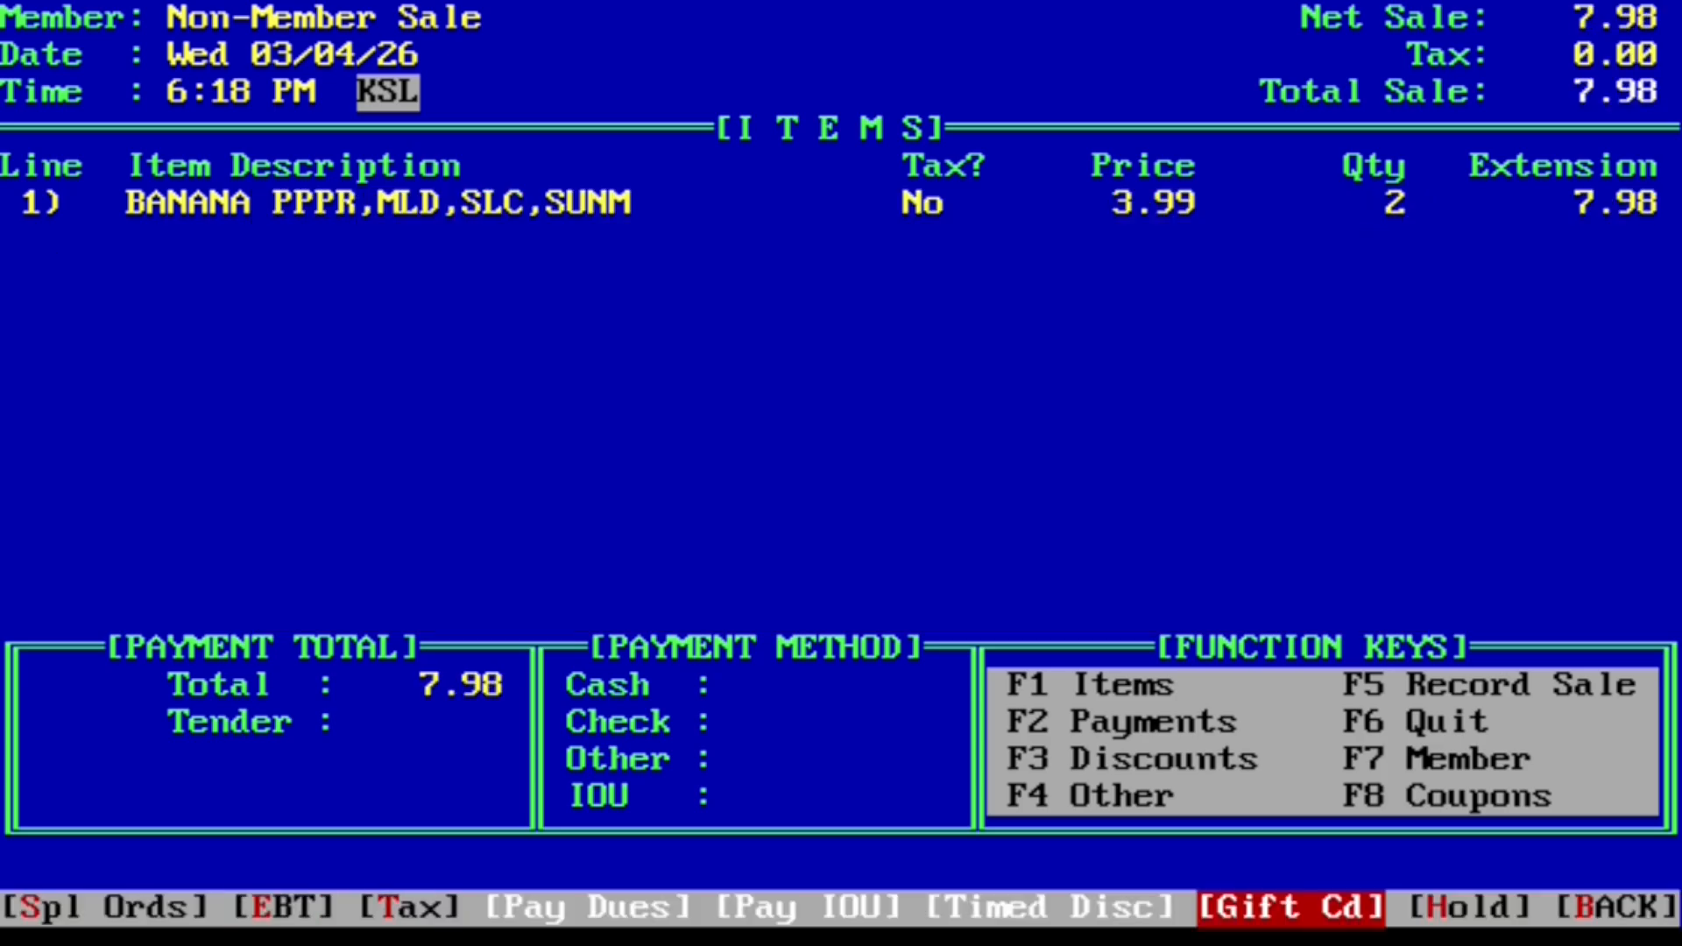
{"action": "key", "text": "Left"}
{"action": "key", "text": "Return"}
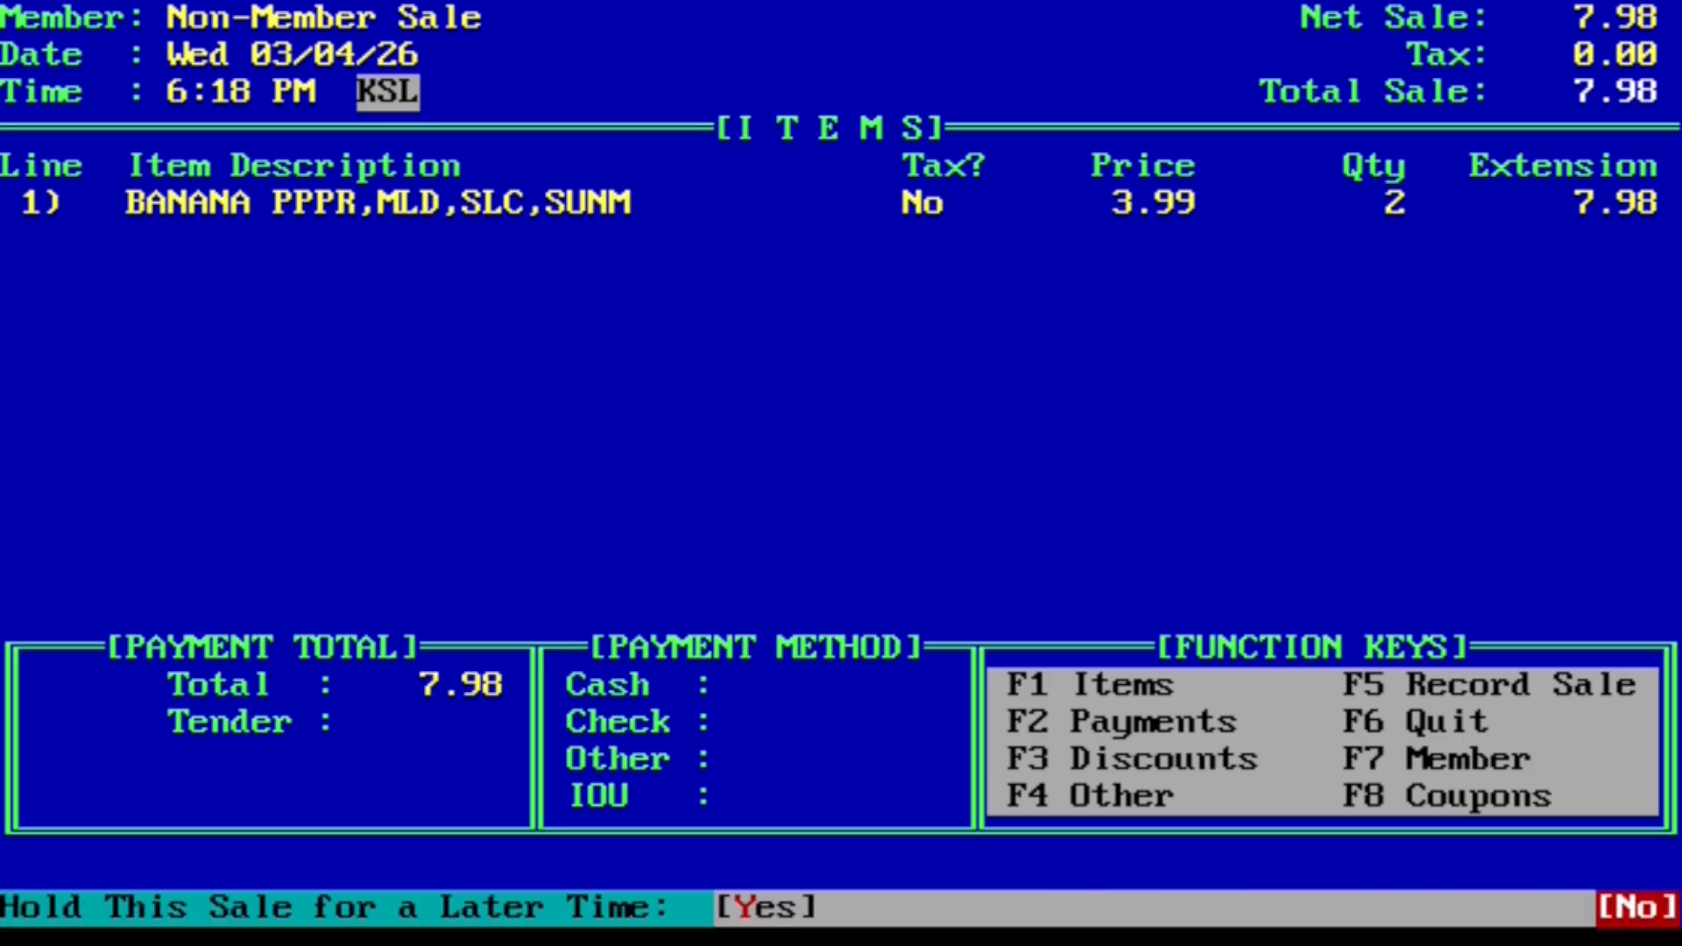
{"action": "key", "text": "Left"}
{"action": "key", "text": "Return"}
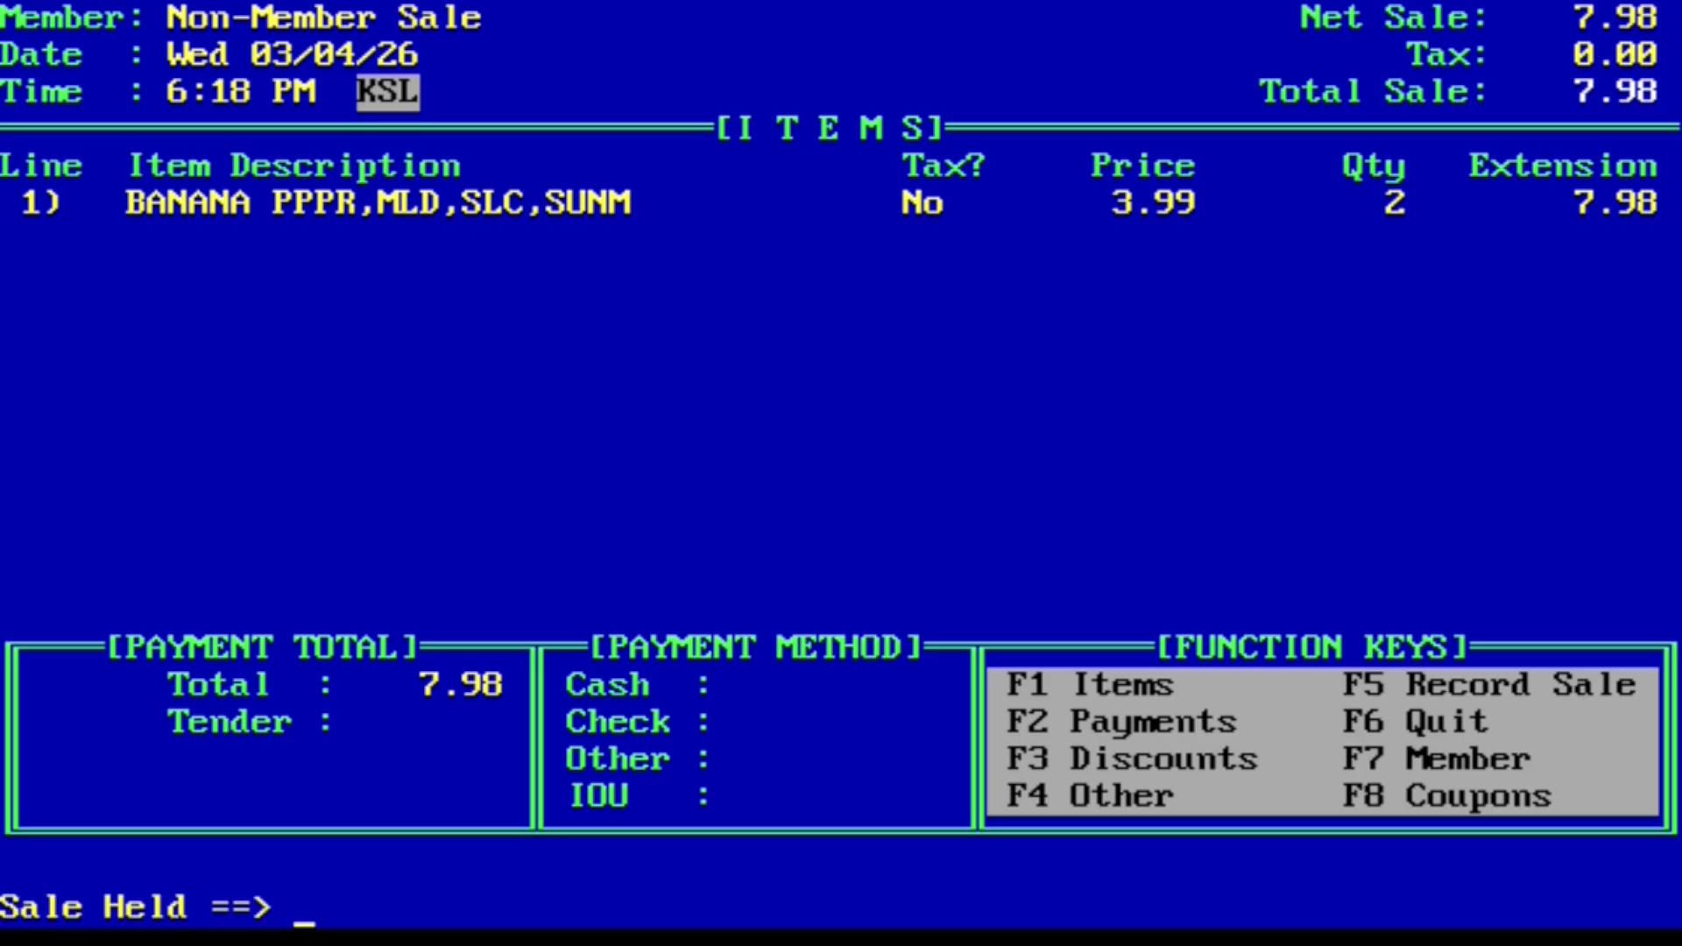
{"action": "key", "text": "Return"}
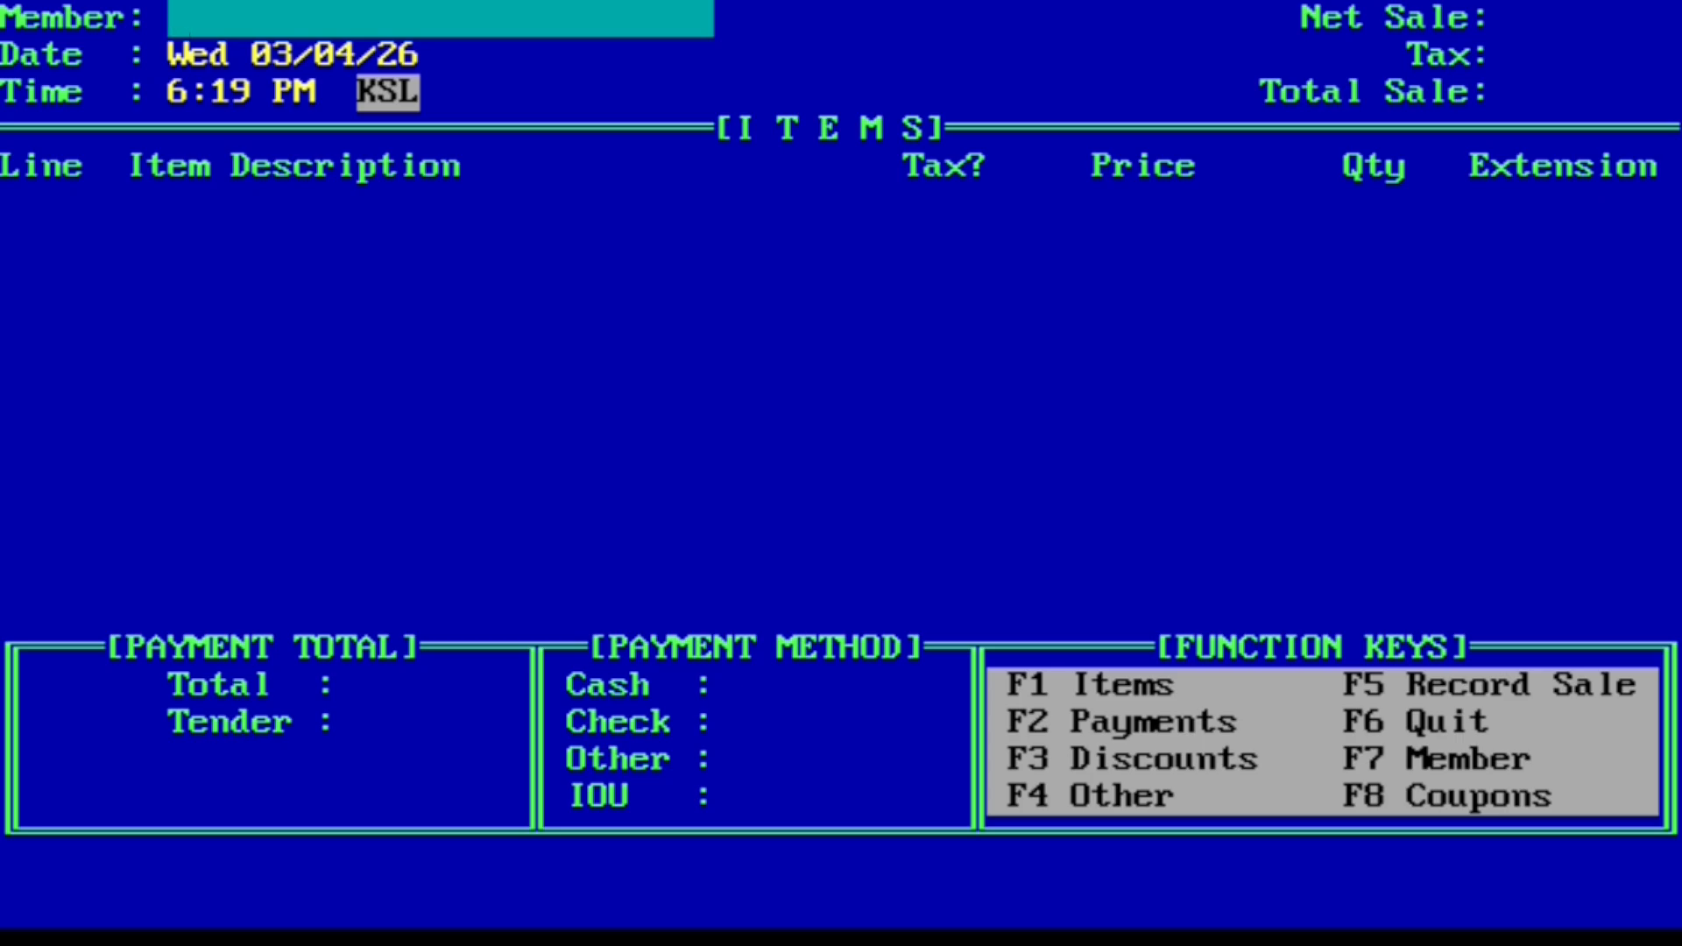
{"action": "key", "text": "Return"}
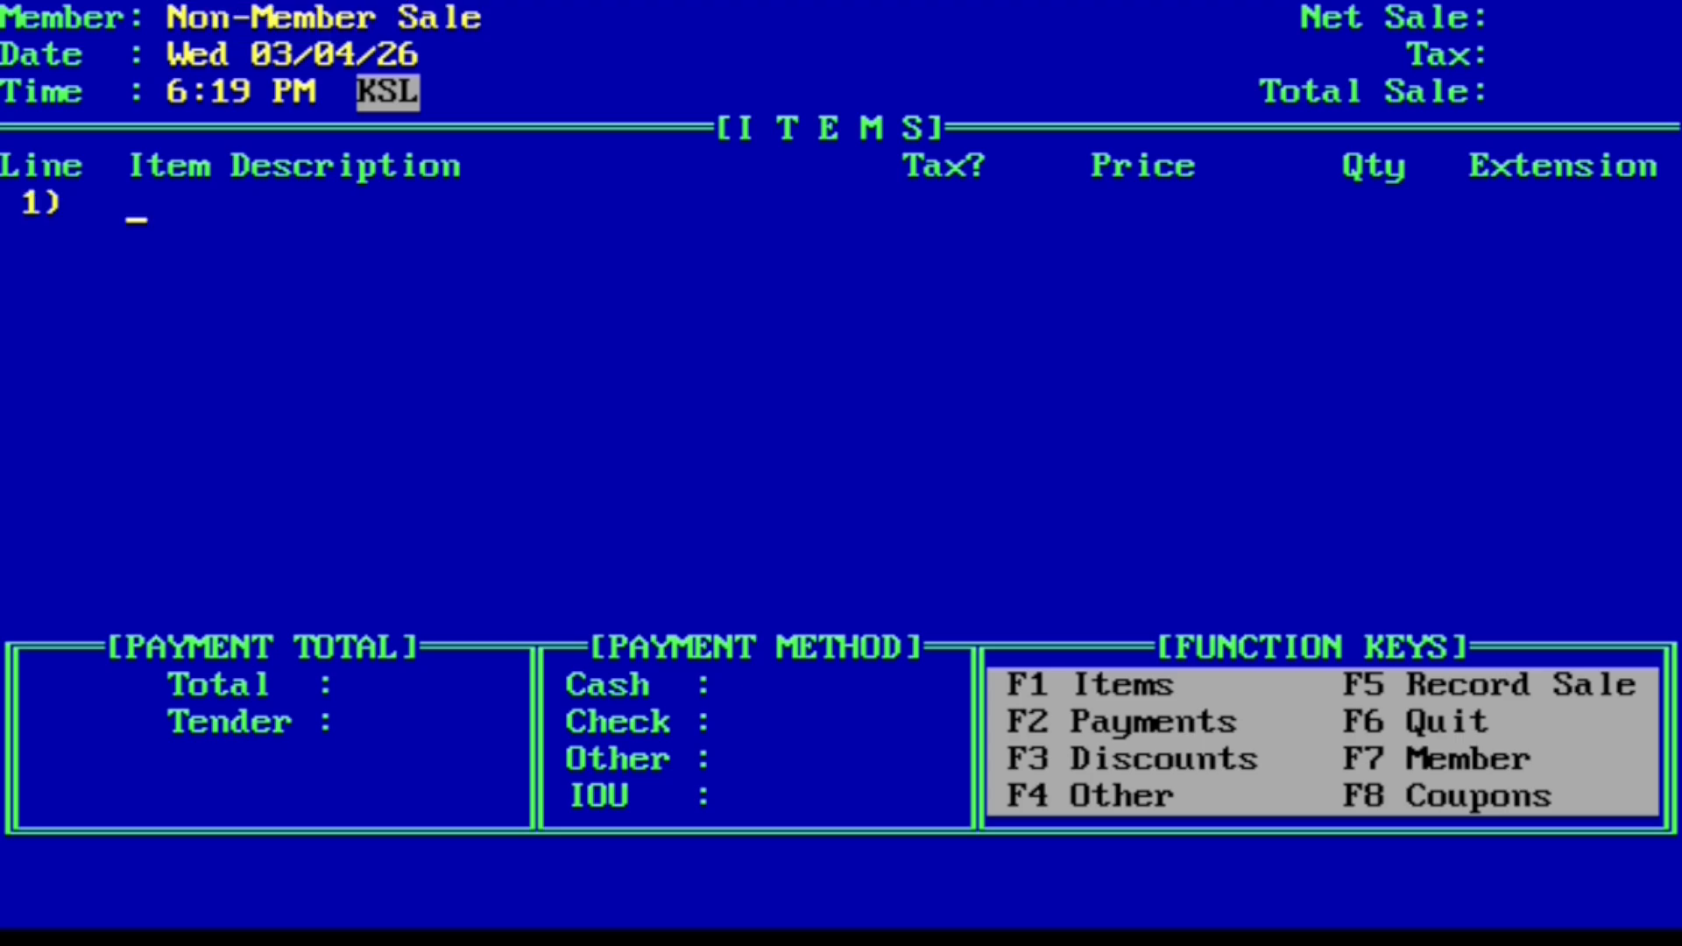
{"action": "type", "text": "Carrot"}
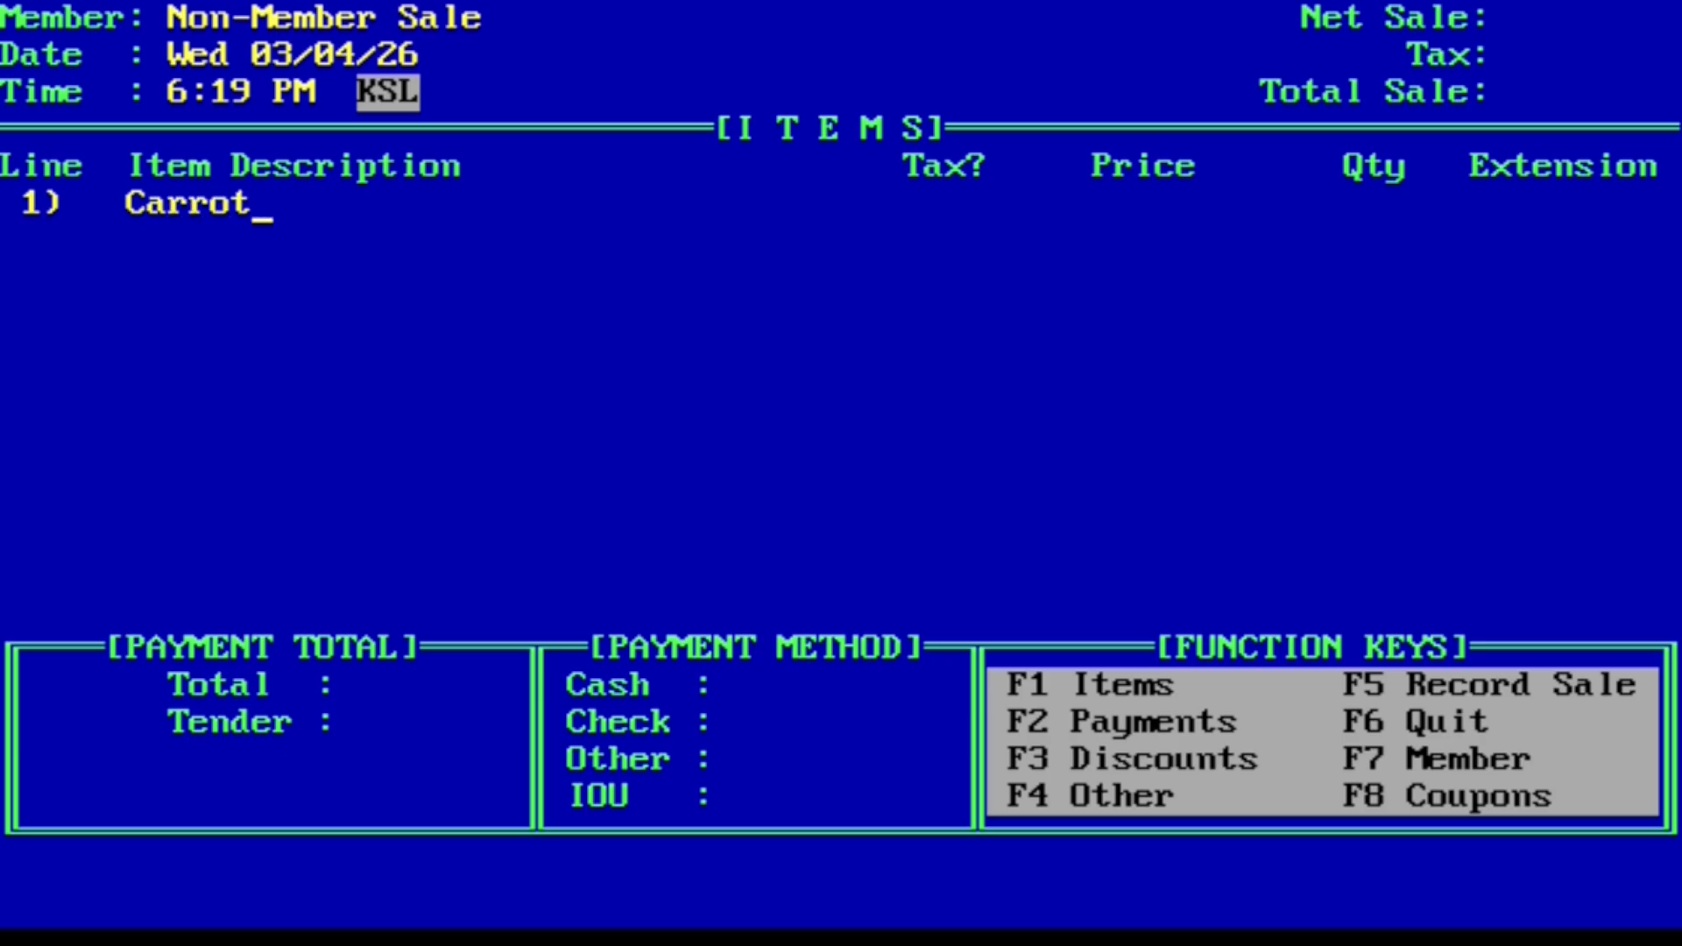
Step: Add 3 Carrots, WITH TOPS (10067) totalling 9.87 and place that sale on hold
{"action": "key", "text": "Return"}
{"action": "key", "text": "Return"}
{"action": "type", "text": "3"}
{"action": "key", "text": "Return"}
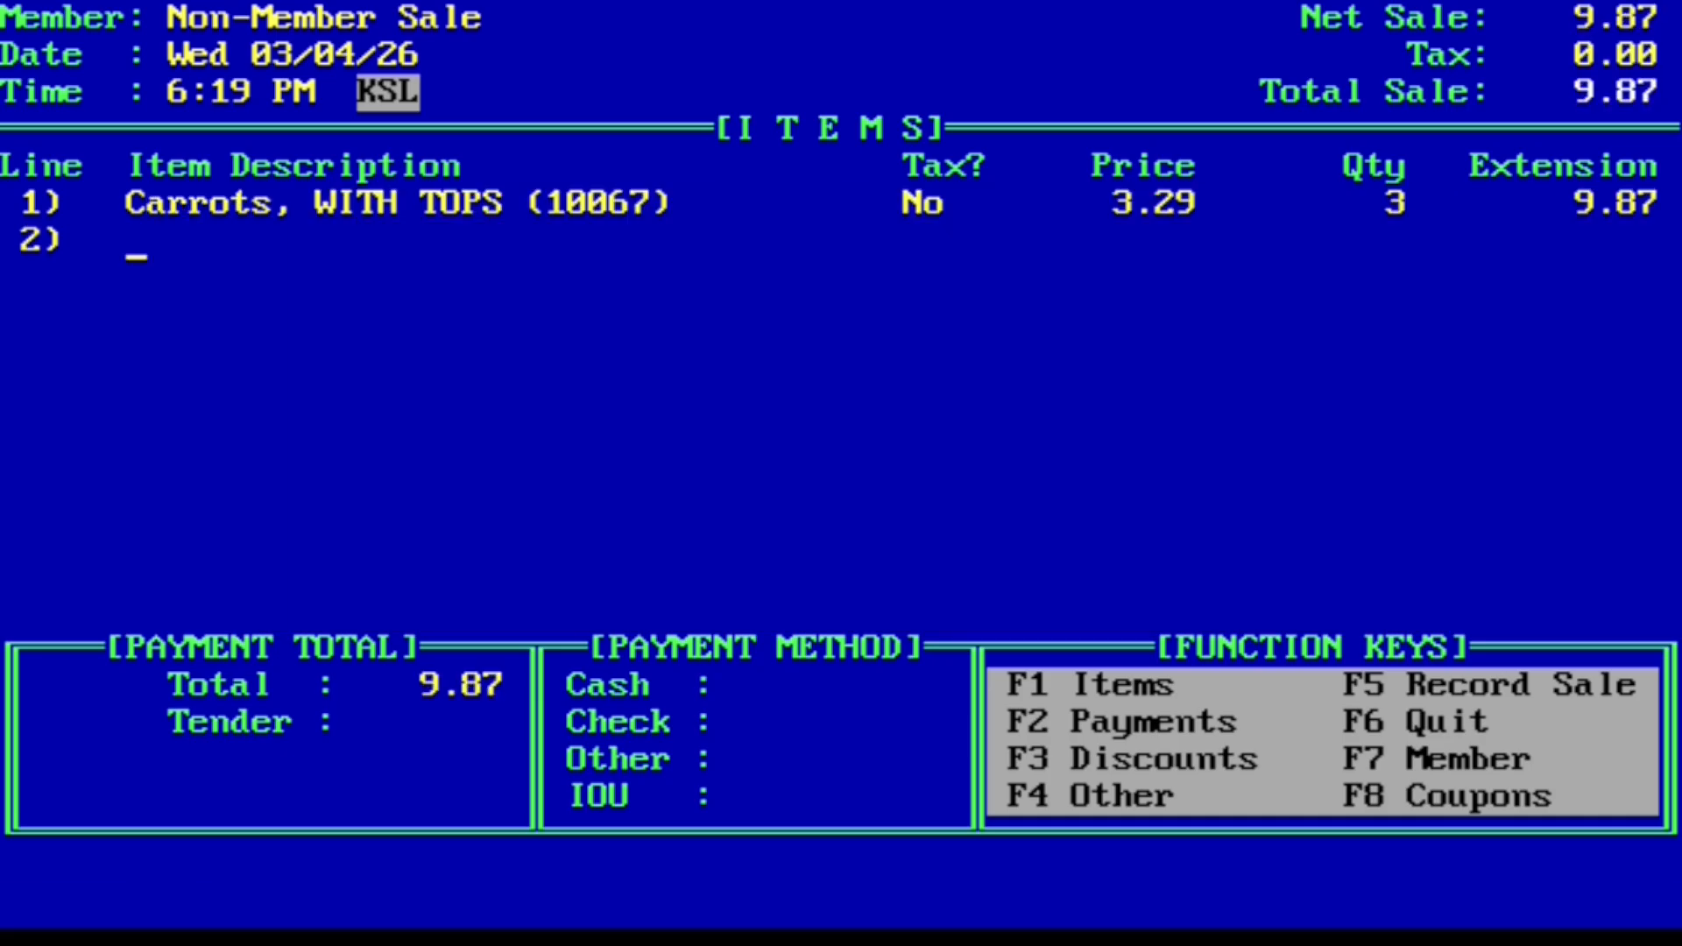
{"action": "key", "text": "Return"}
{"action": "key", "text": "Right"}
{"action": "key", "text": "Right"}
{"action": "key", "text": "Right"}
{"action": "key", "text": "Right"}
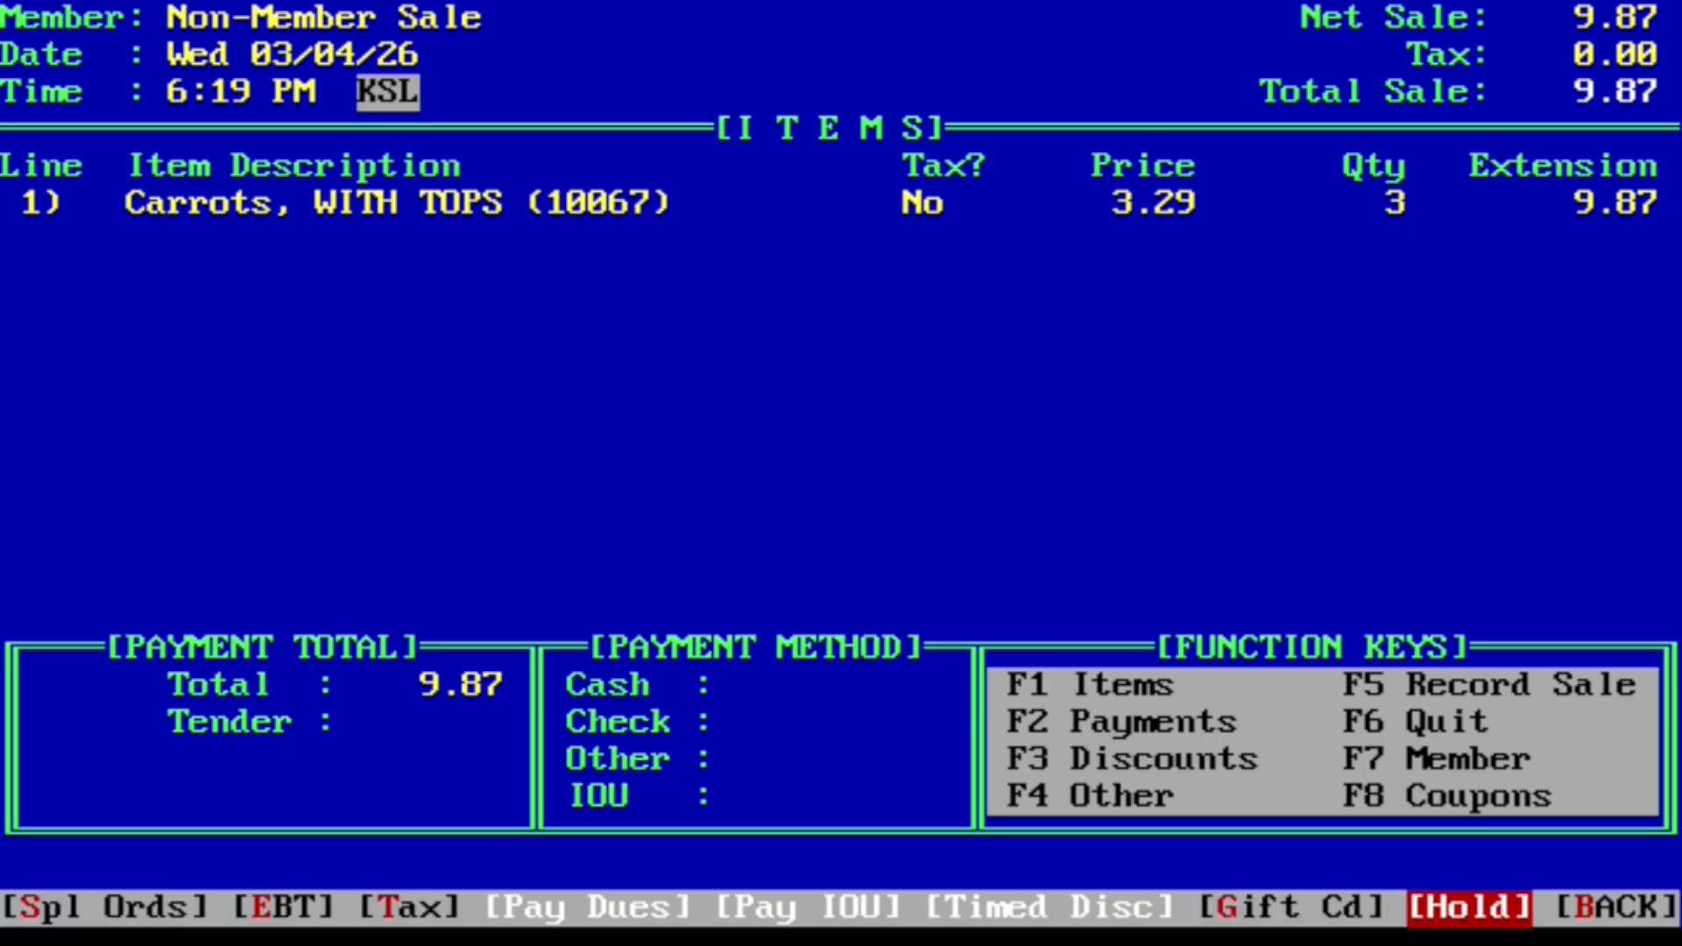
{"action": "key", "text": "Return"}
{"action": "key", "text": "Left"}
{"action": "key", "text": "Return"}
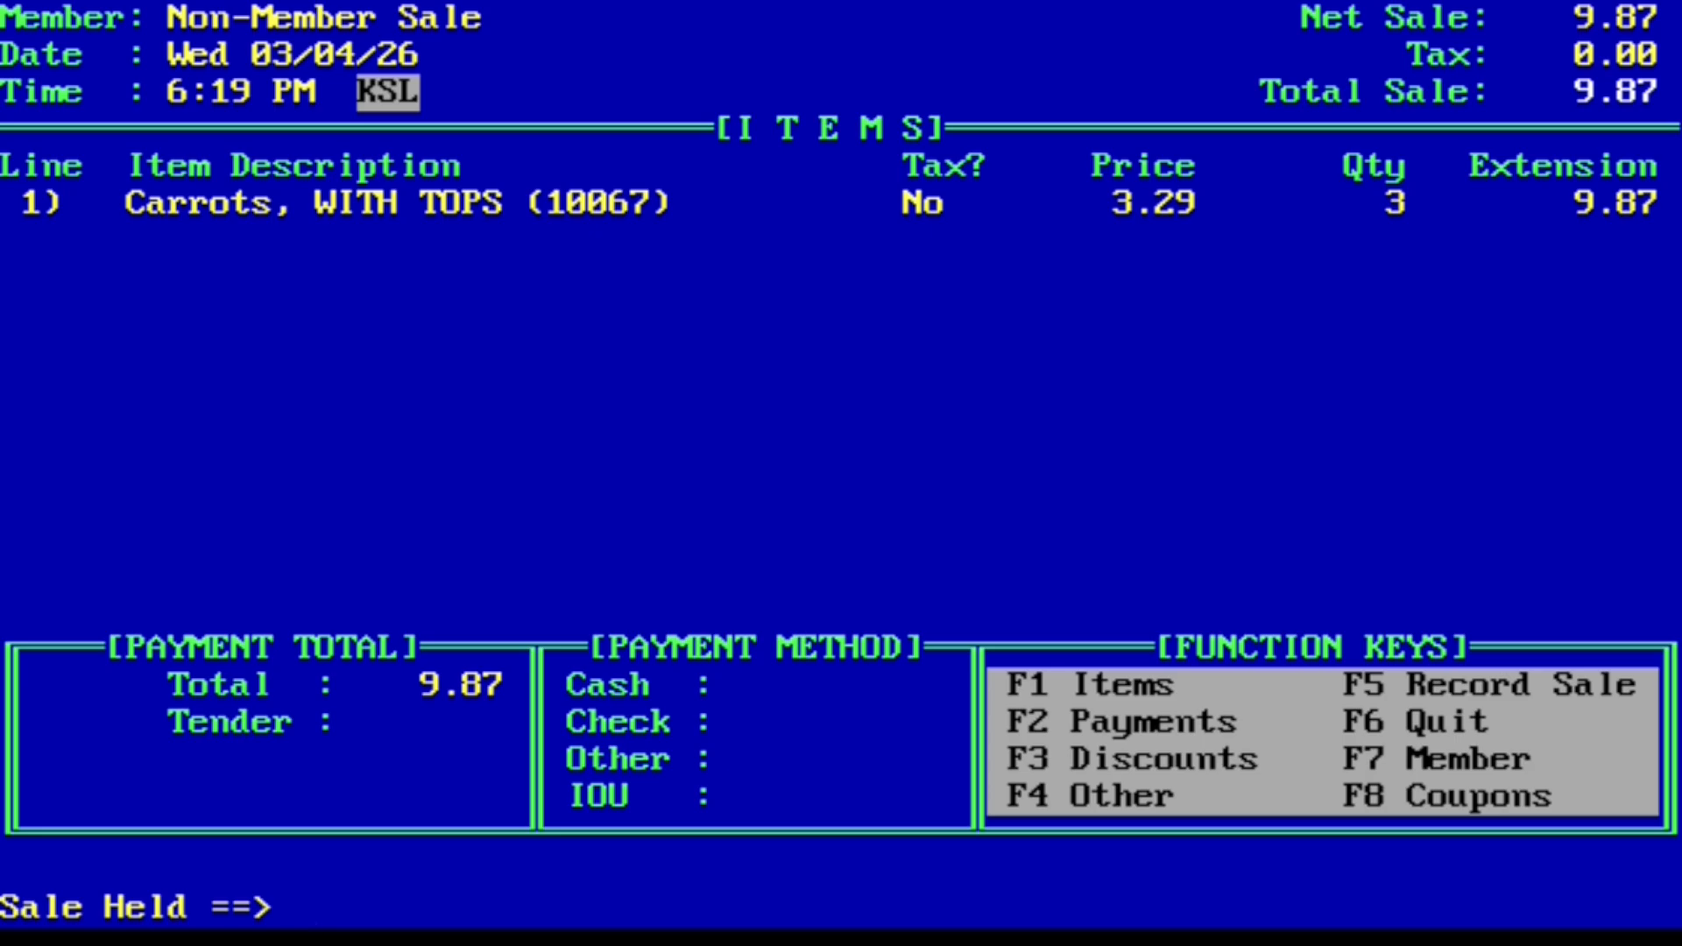
{"action": "key", "text": "Return"}
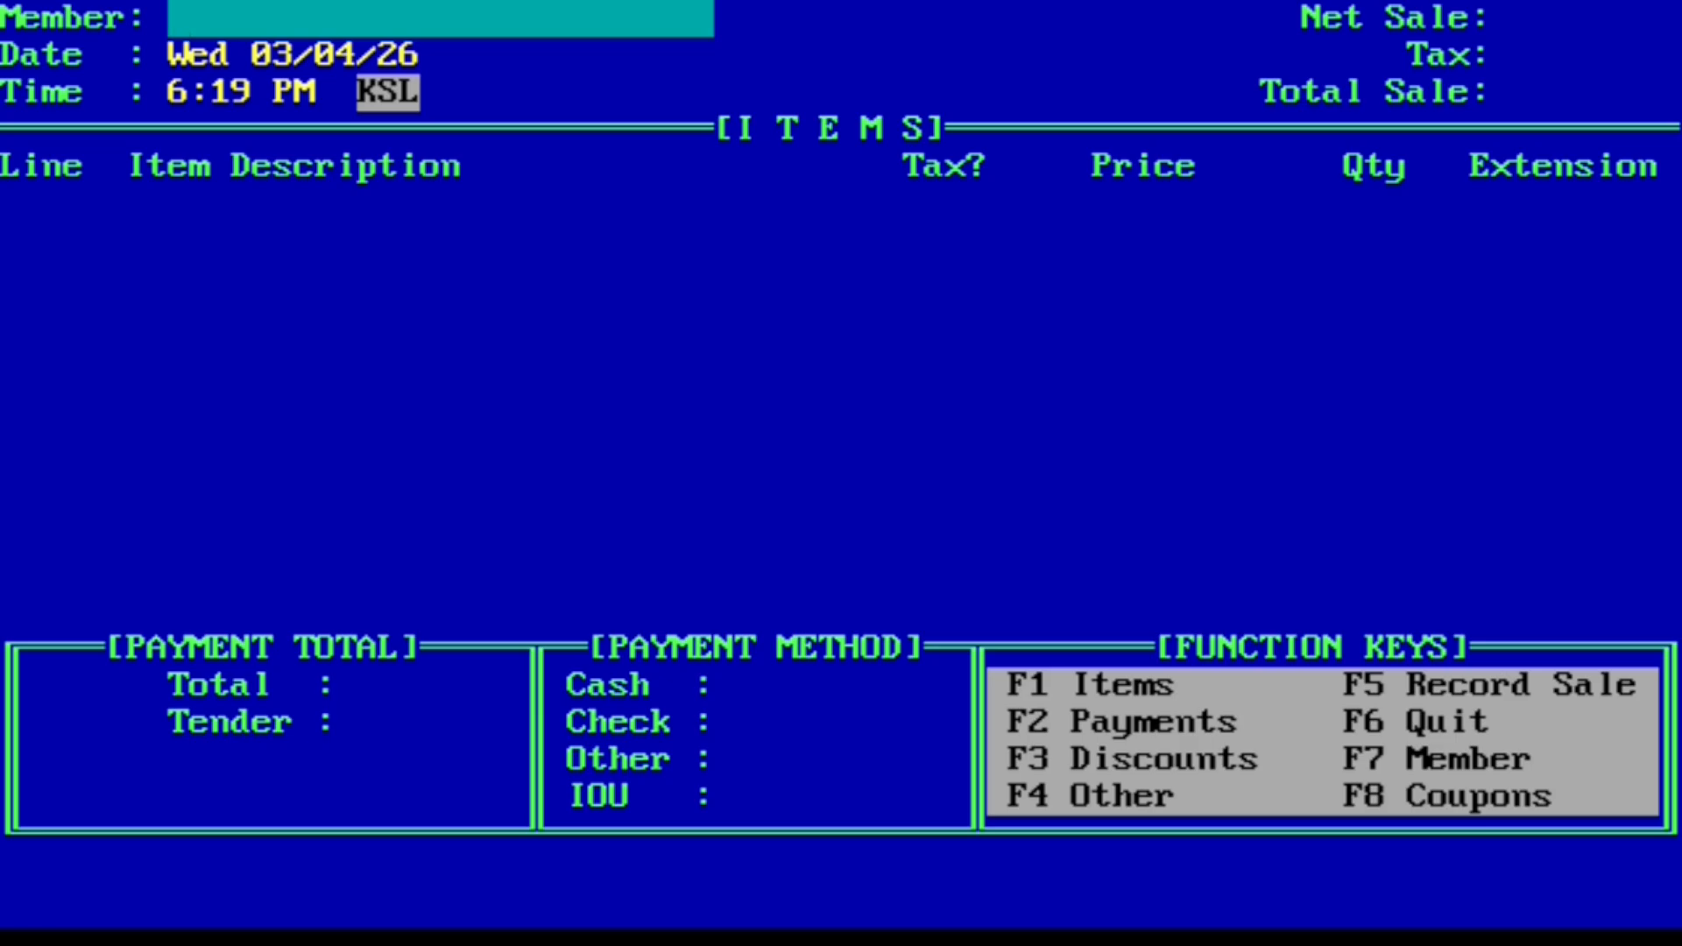
Step: List held sales with .s, review the $7.98 and $9.87 entries, back out, and exit to the Main Menu
{"action": "type", "text": ".s"}
{"action": "key", "text": "Return"}
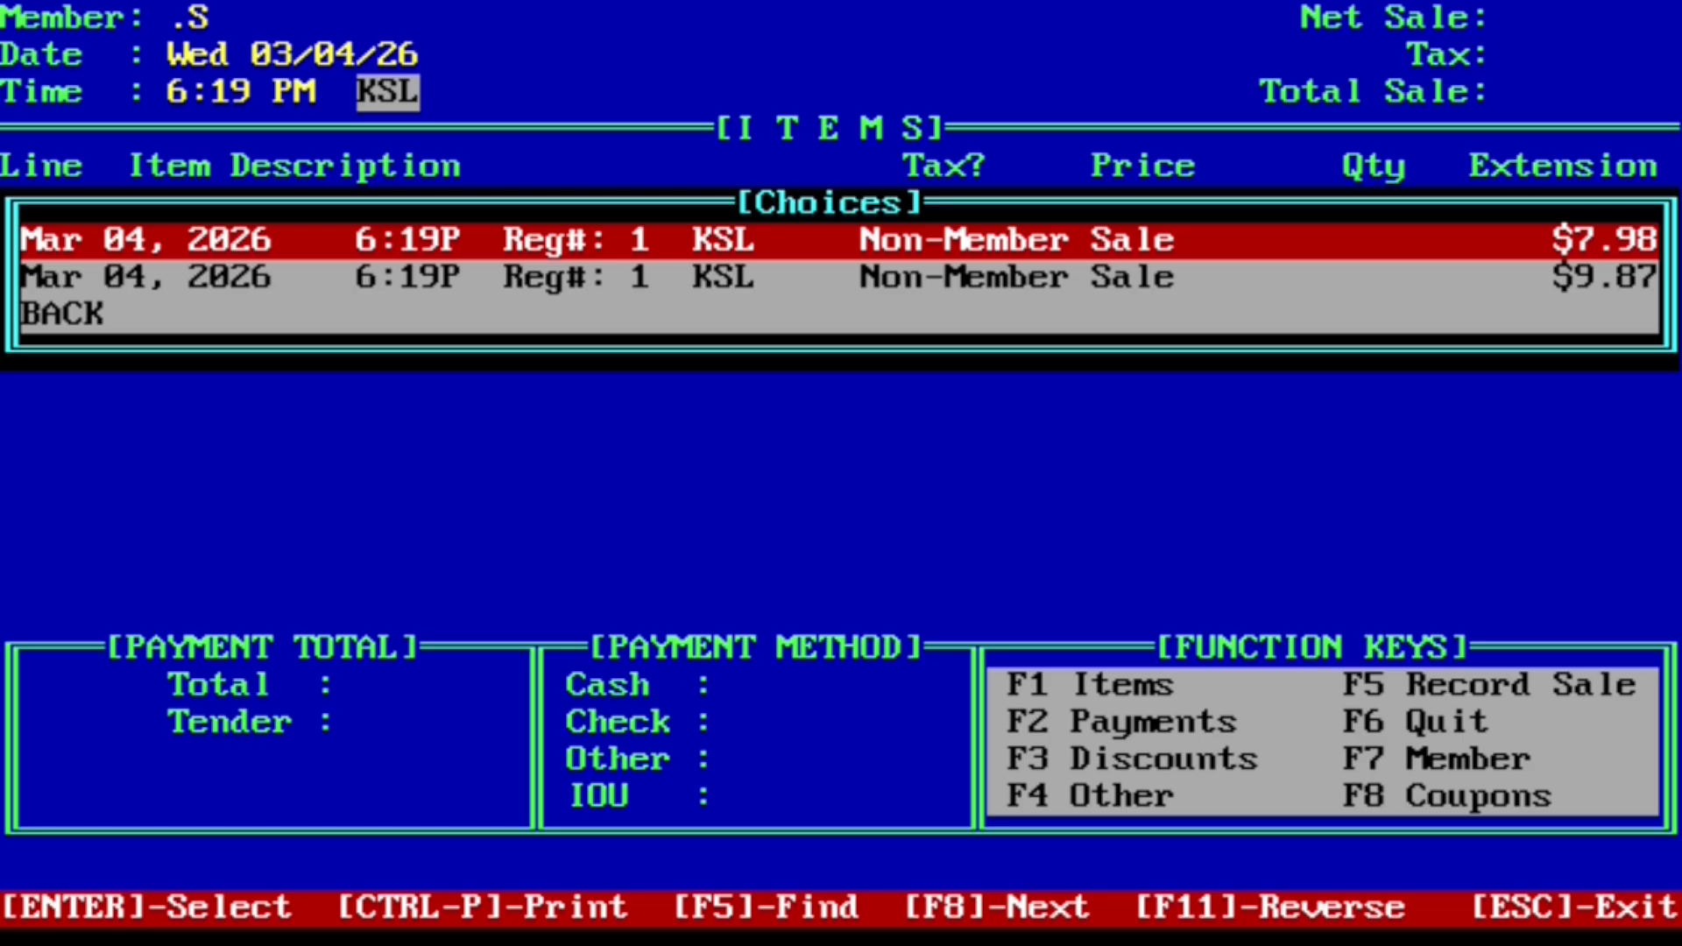
{"action": "key", "text": "Down"}
{"action": "key", "text": "Up"}
{"action": "key", "text": "Down"}
{"action": "key", "text": "Down"}
{"action": "key", "text": "Return"}
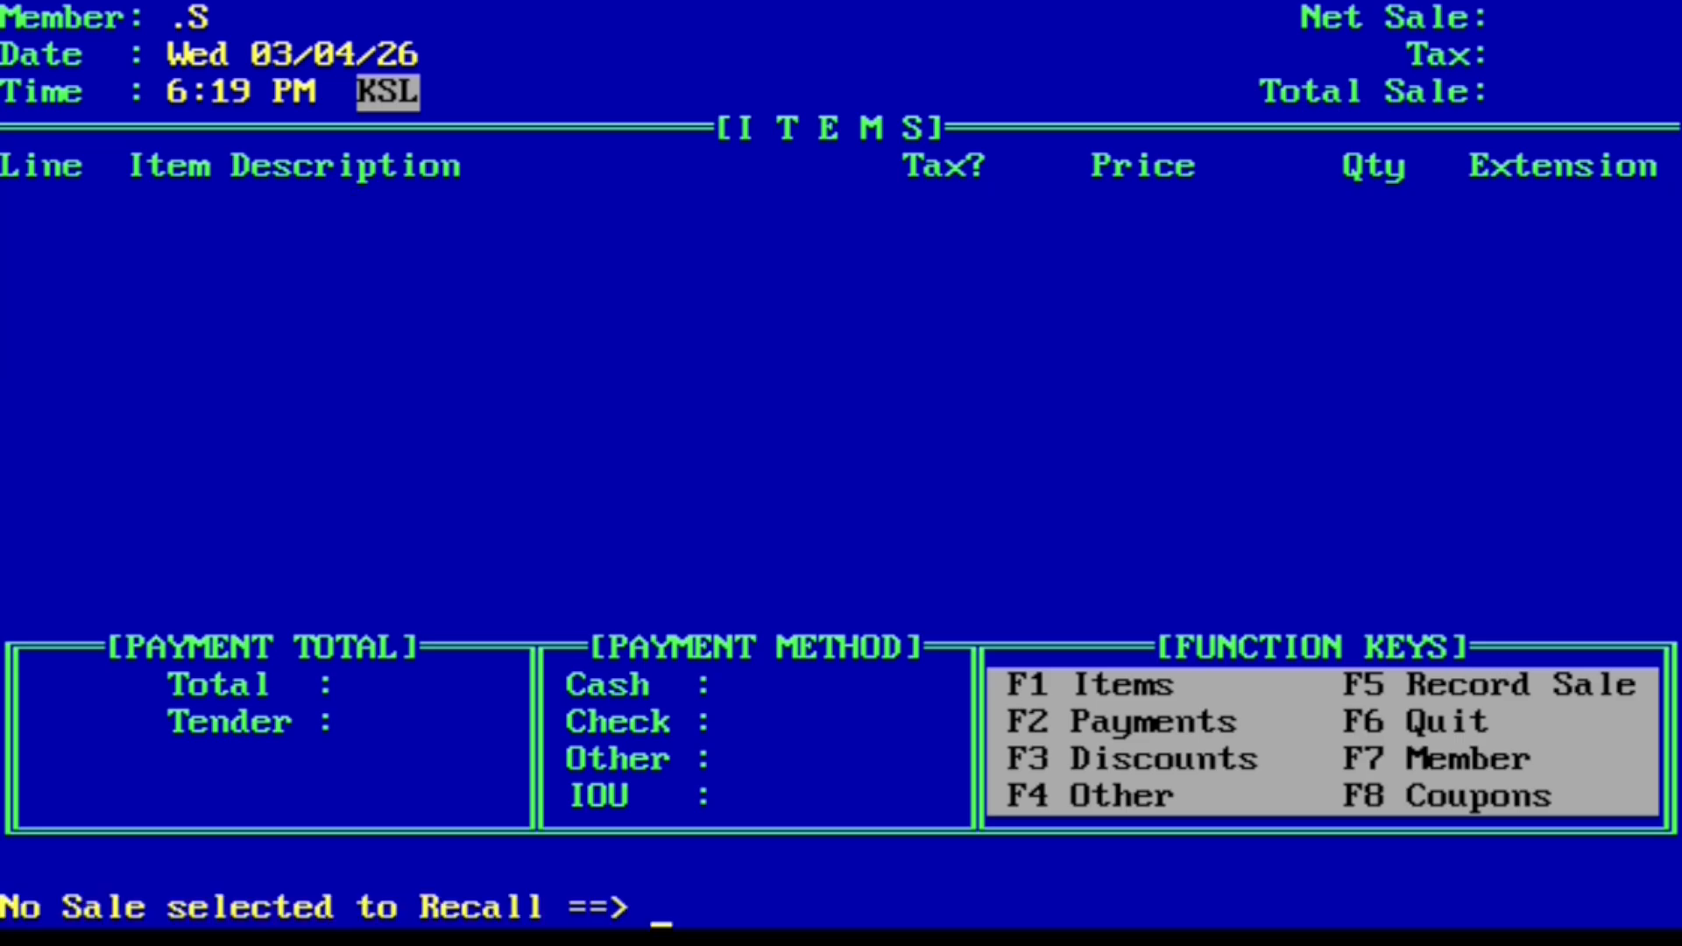
{"action": "key", "text": "Return"}
{"action": "key", "text": "Escape"}
{"action": "key", "text": "Escape"}
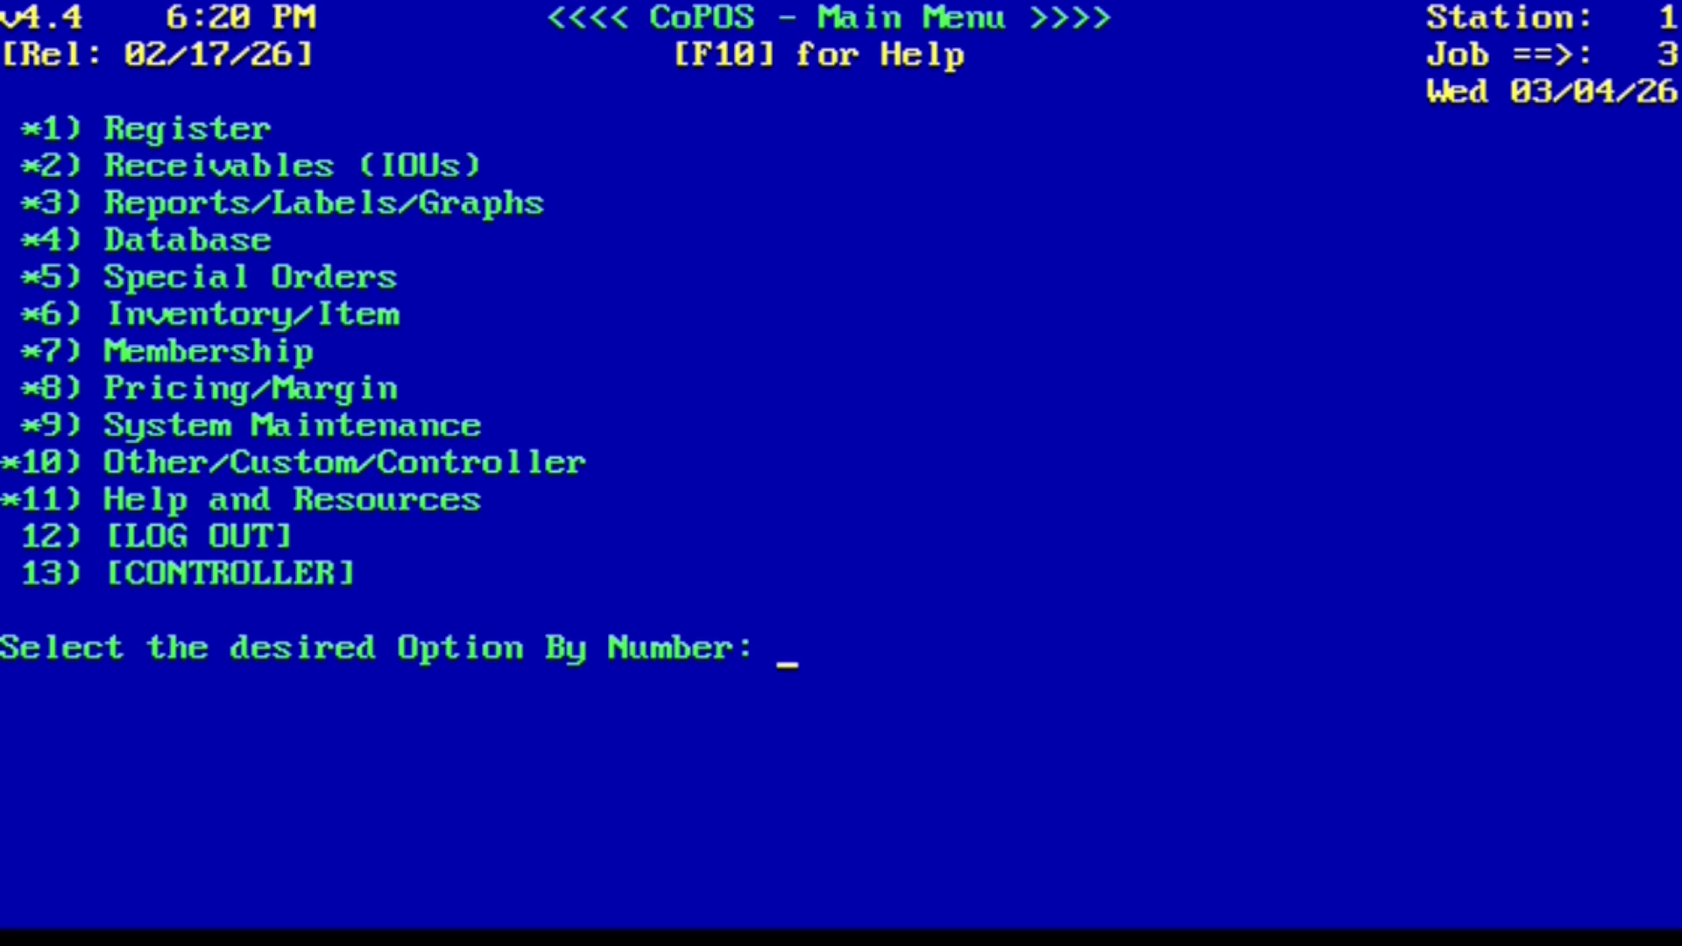
Step: Search the menu for 'clear' and open Clear Held Sales (10.15.6)
{"action": "type", "text": "clear"}
{"action": "key", "text": "Return"}
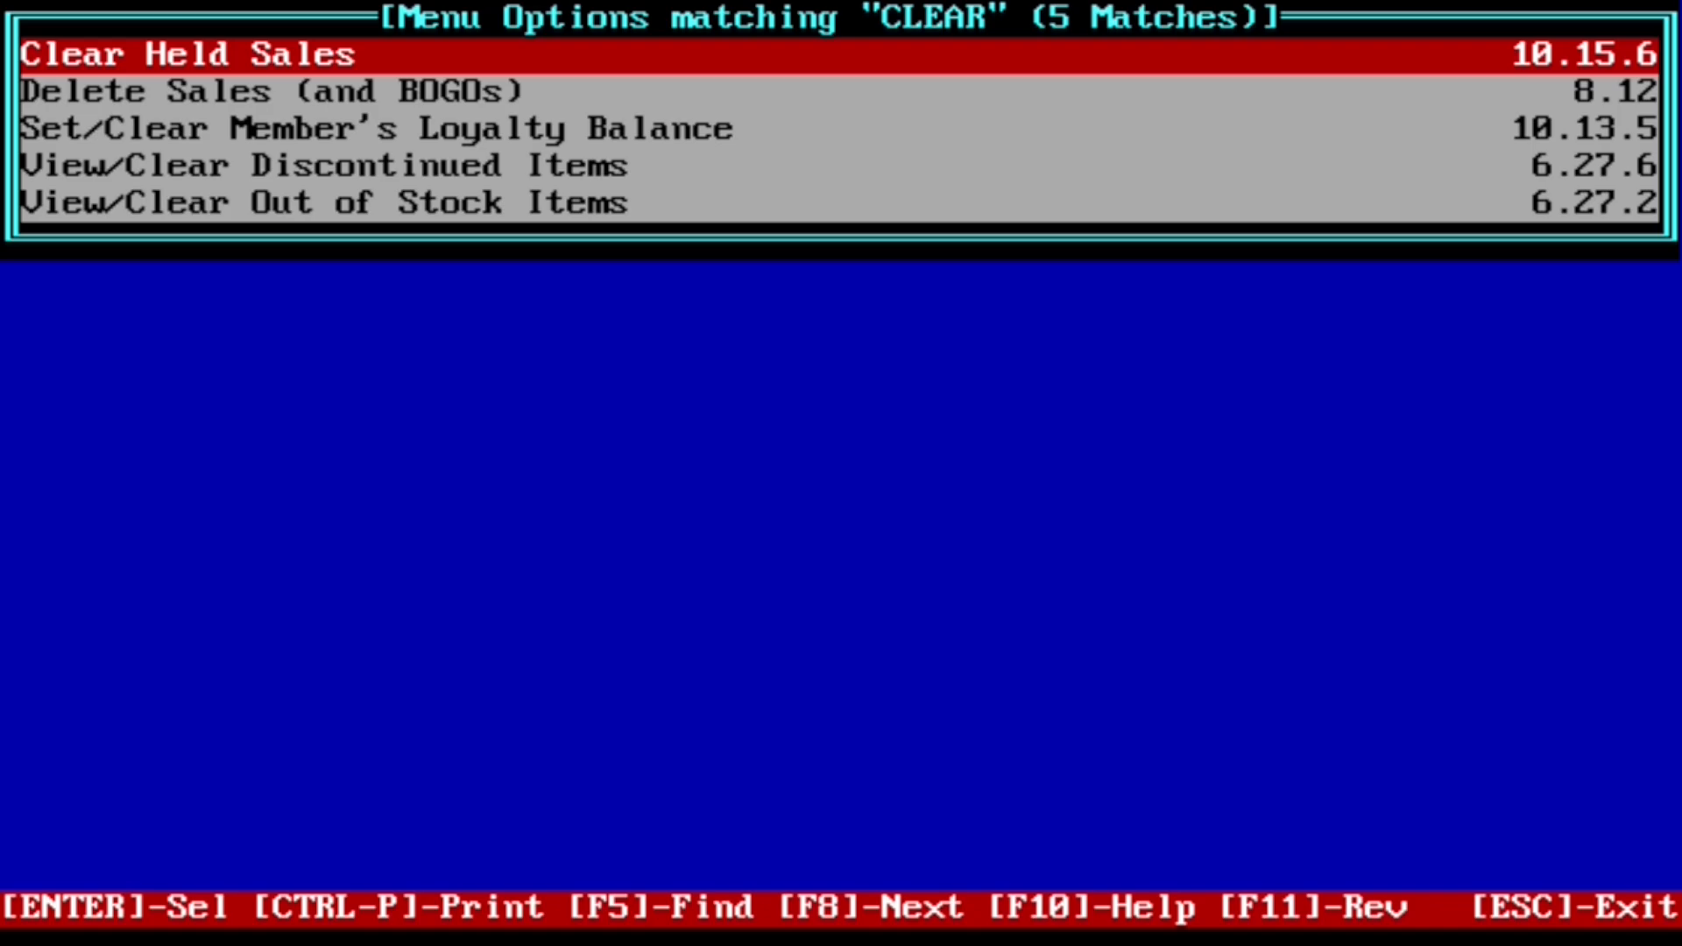
{"action": "key", "text": "Return"}
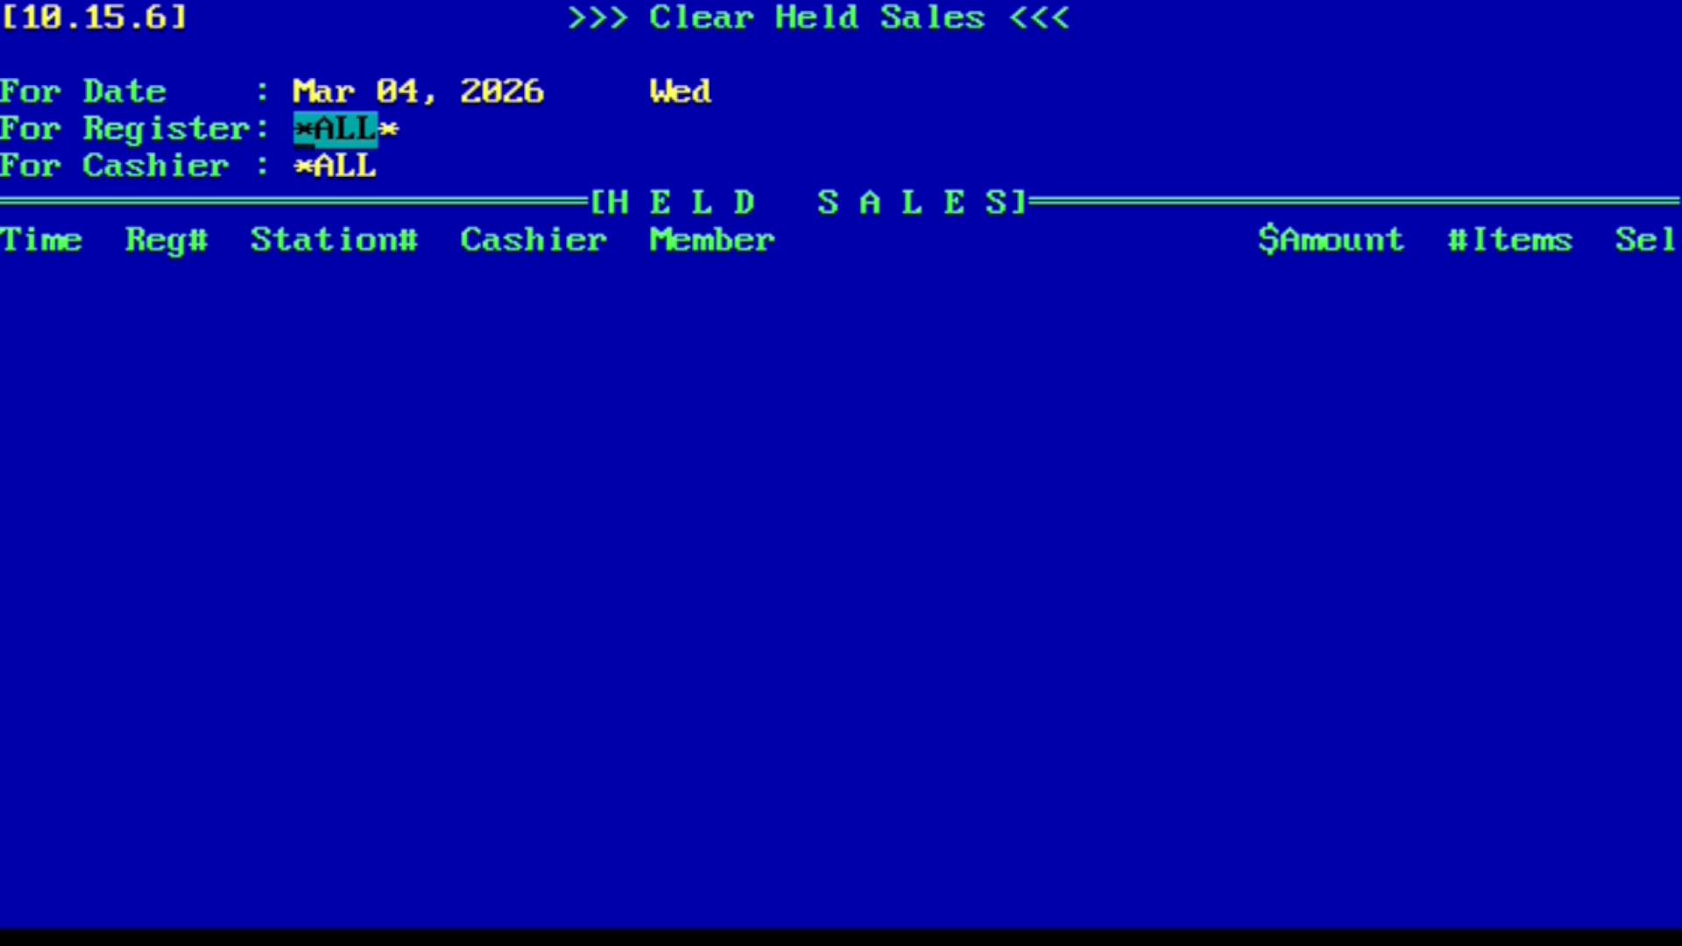
Step: Keep all registers and cashiers, list the Mar 04 held sales, and mark them all Y for clearing
{"action": "key", "text": "Return"}
{"action": "key", "text": "Return"}
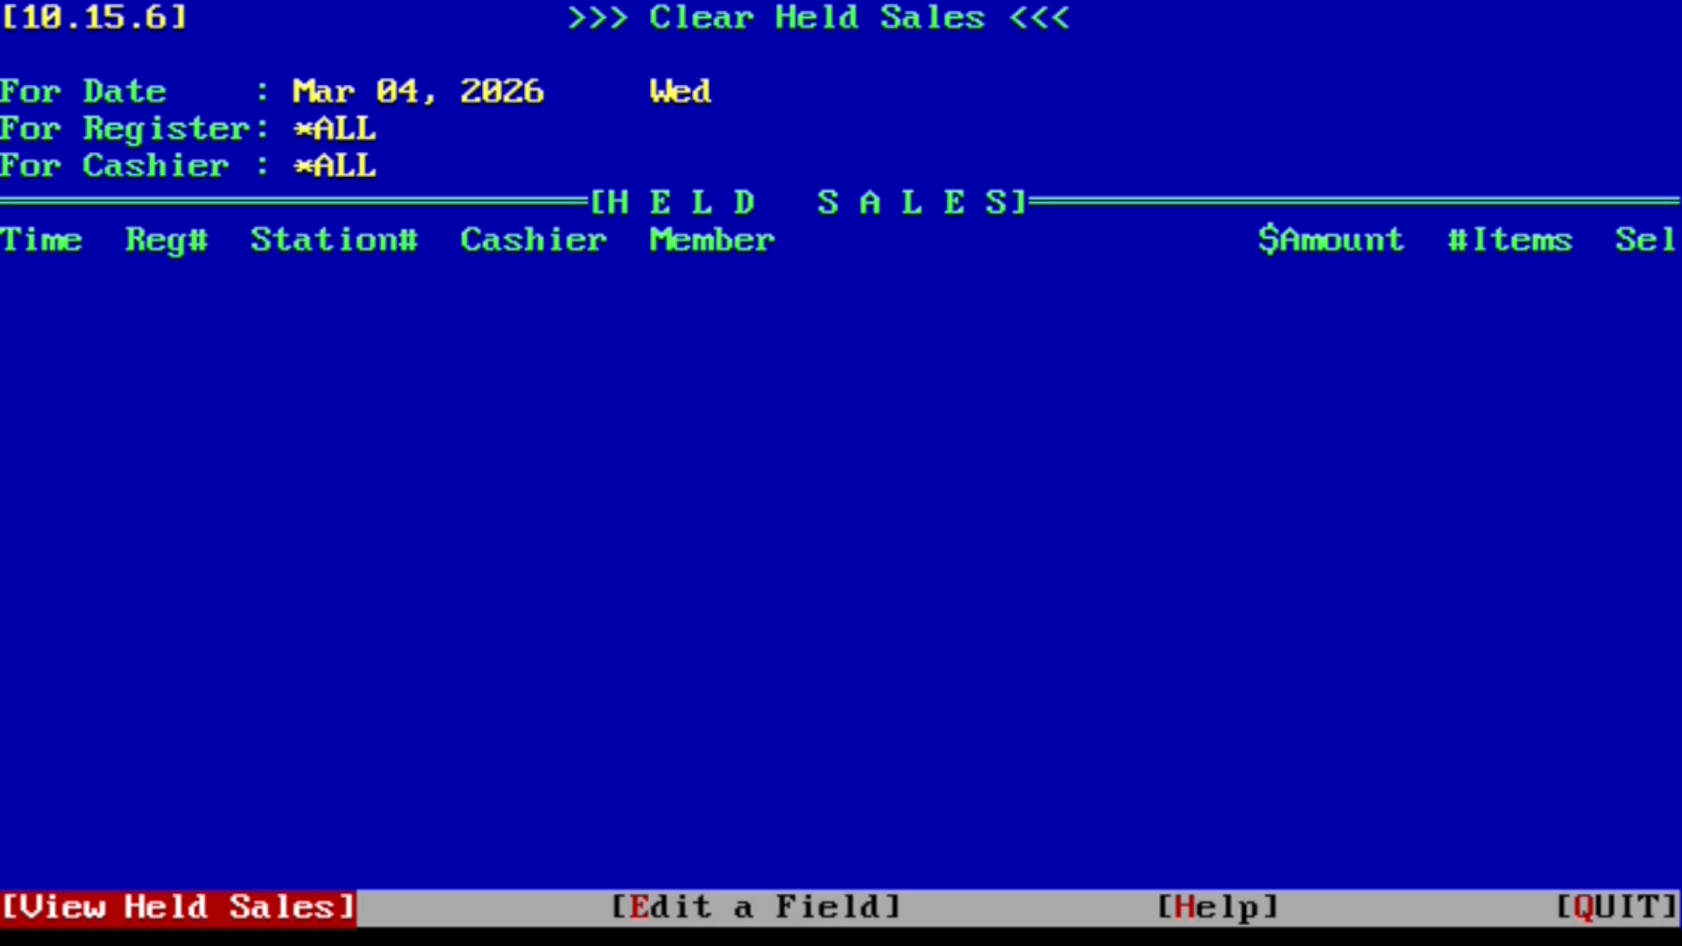
{"action": "key", "text": "Return"}
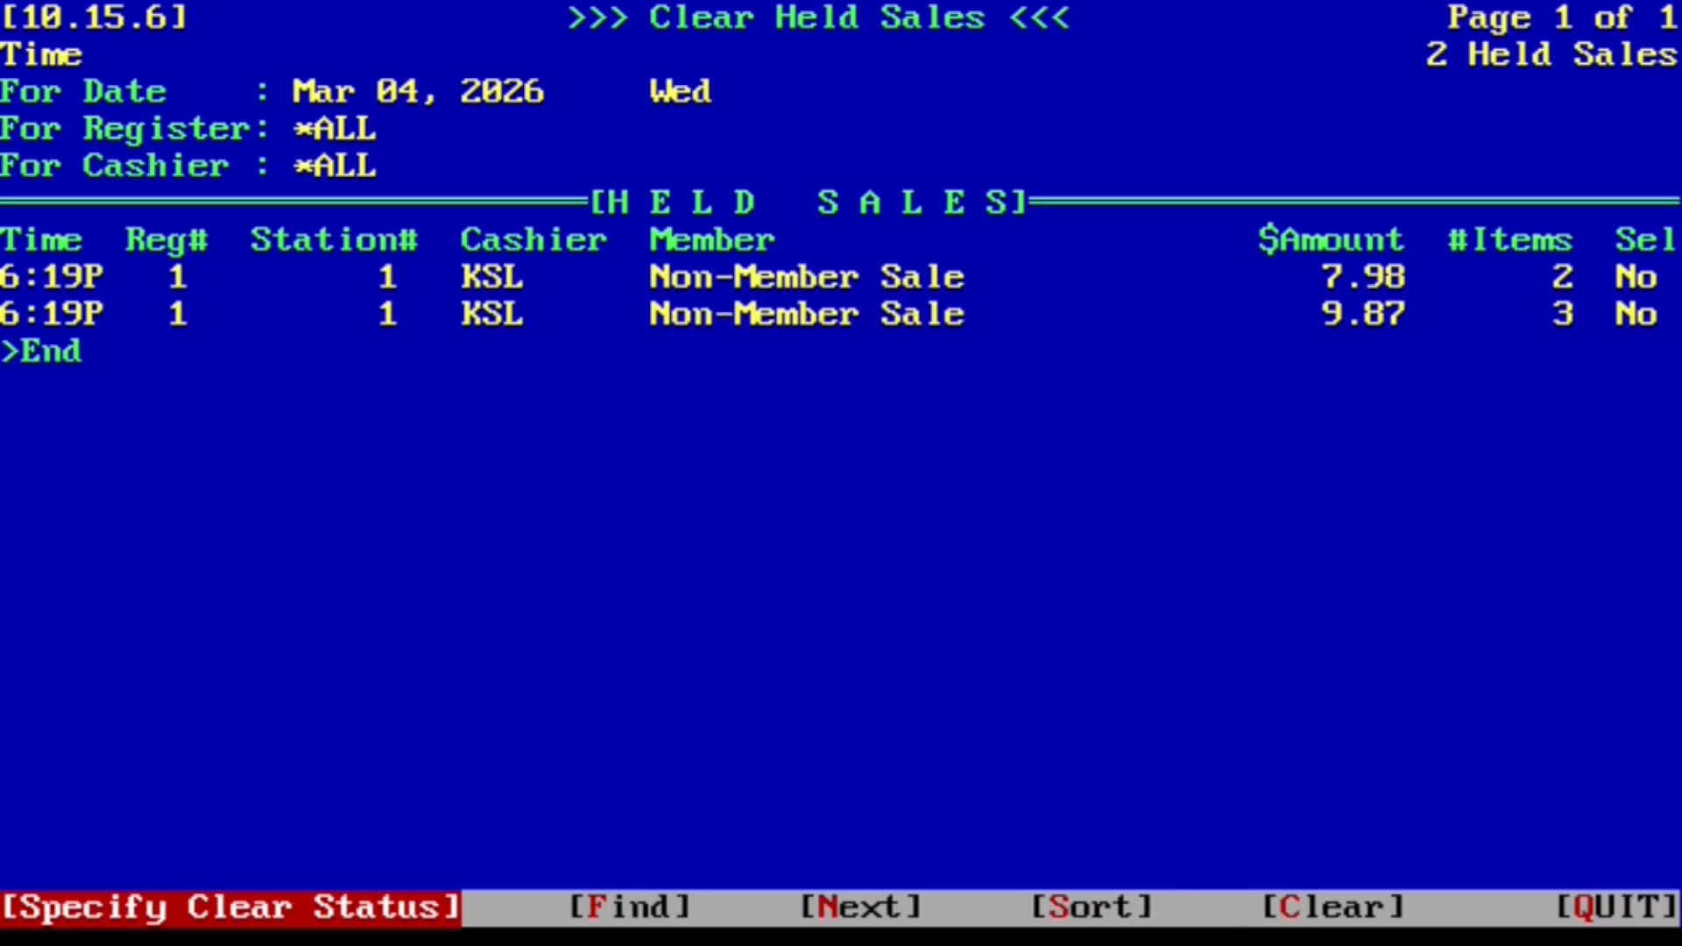
{"action": "key", "text": "Return"}
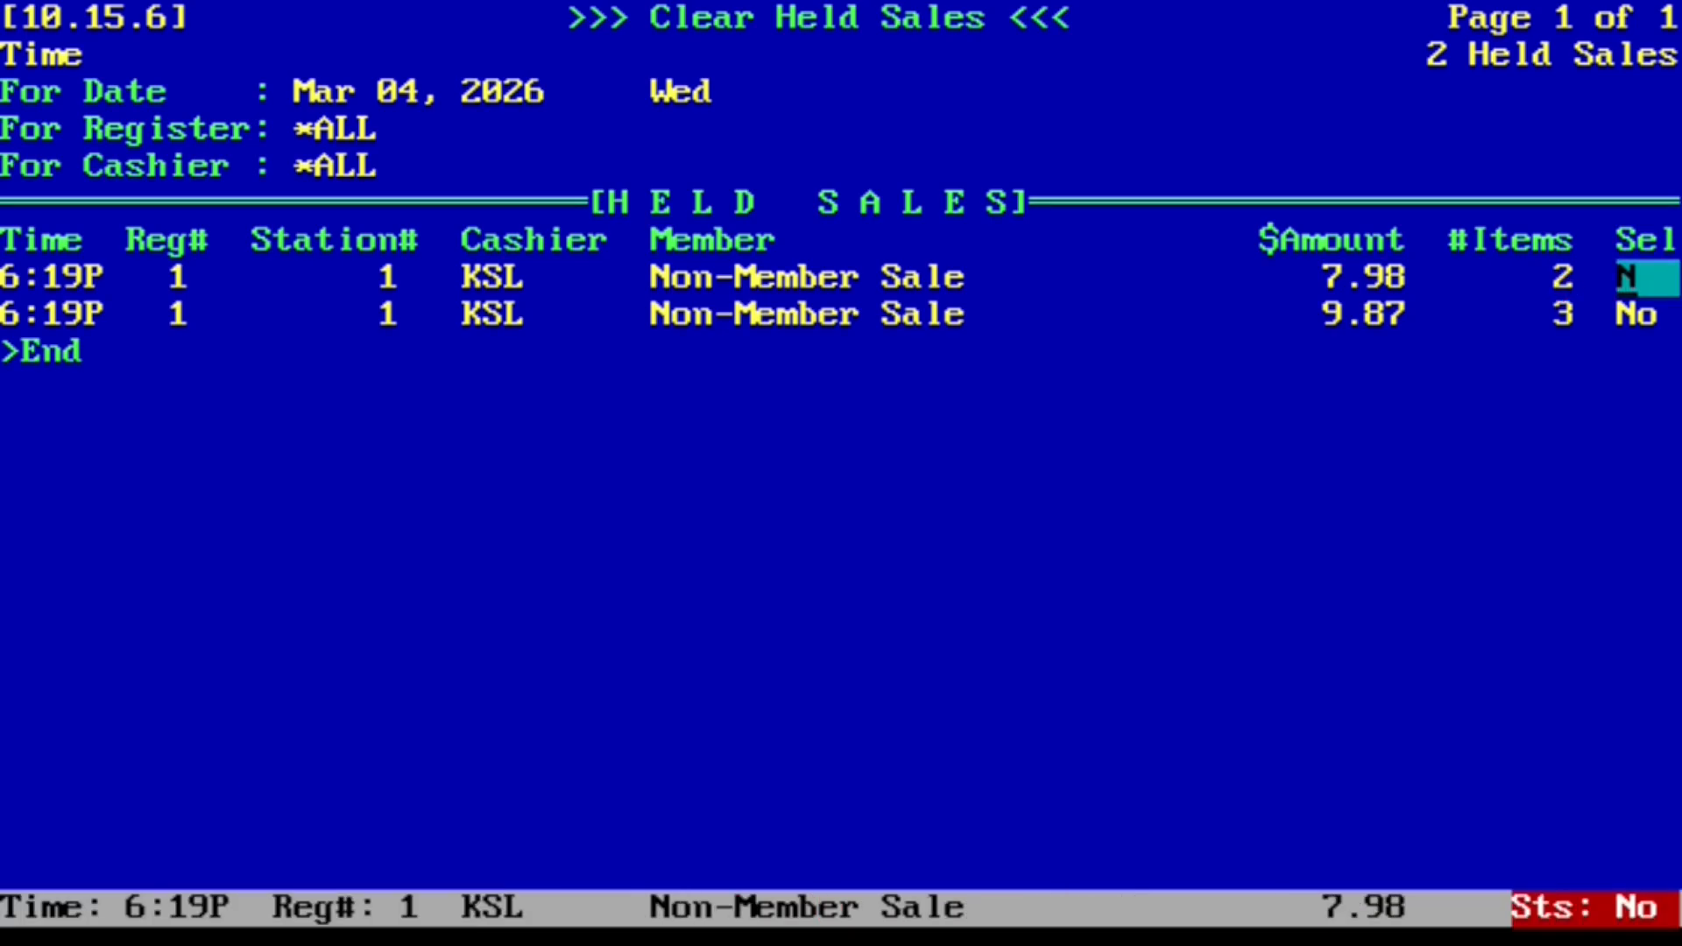
{"action": "key", "text": "F1"}
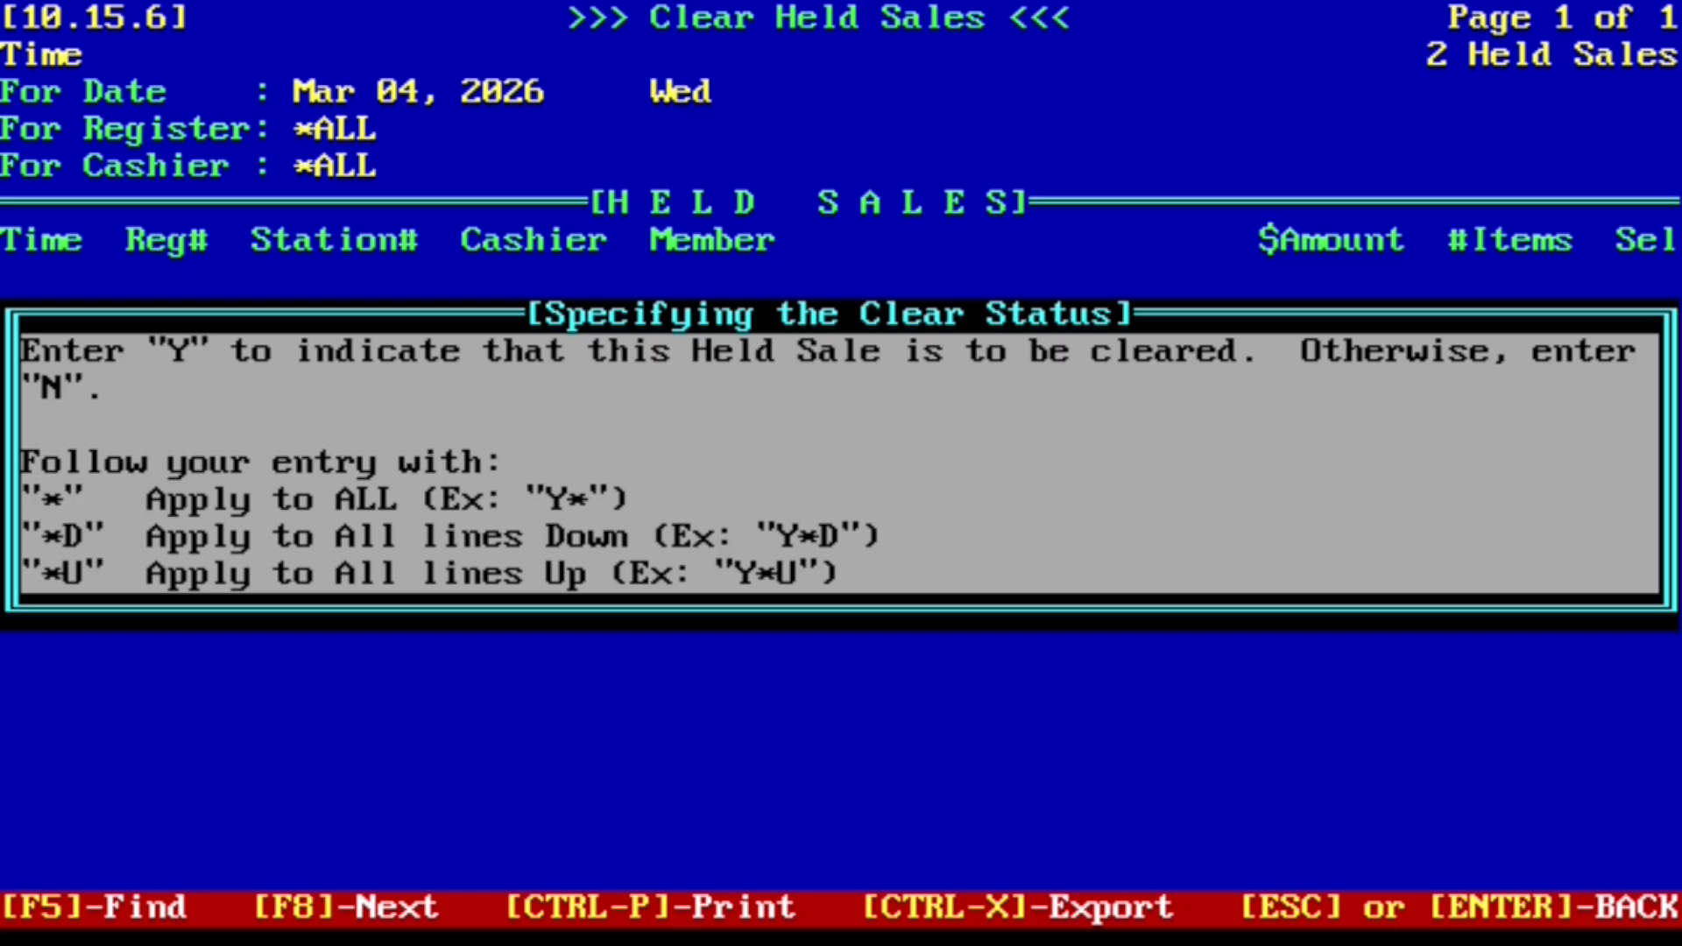
{"action": "key", "text": "Escape"}
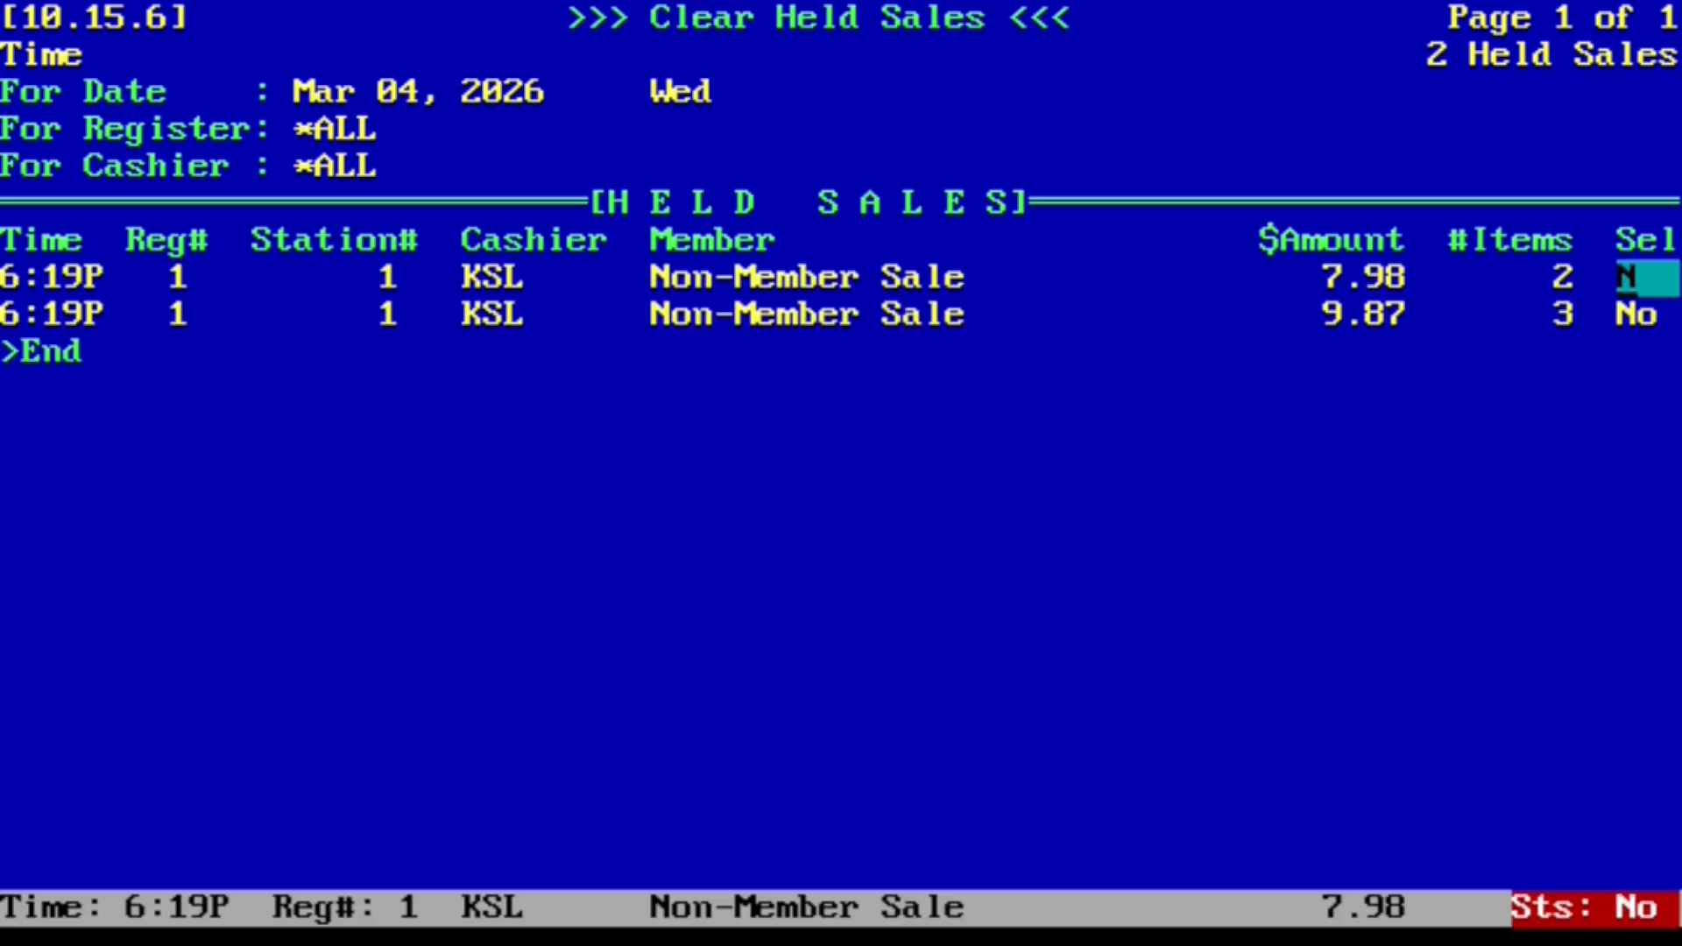
{"action": "type", "text": "Y"}
{"action": "key", "text": "Return"}
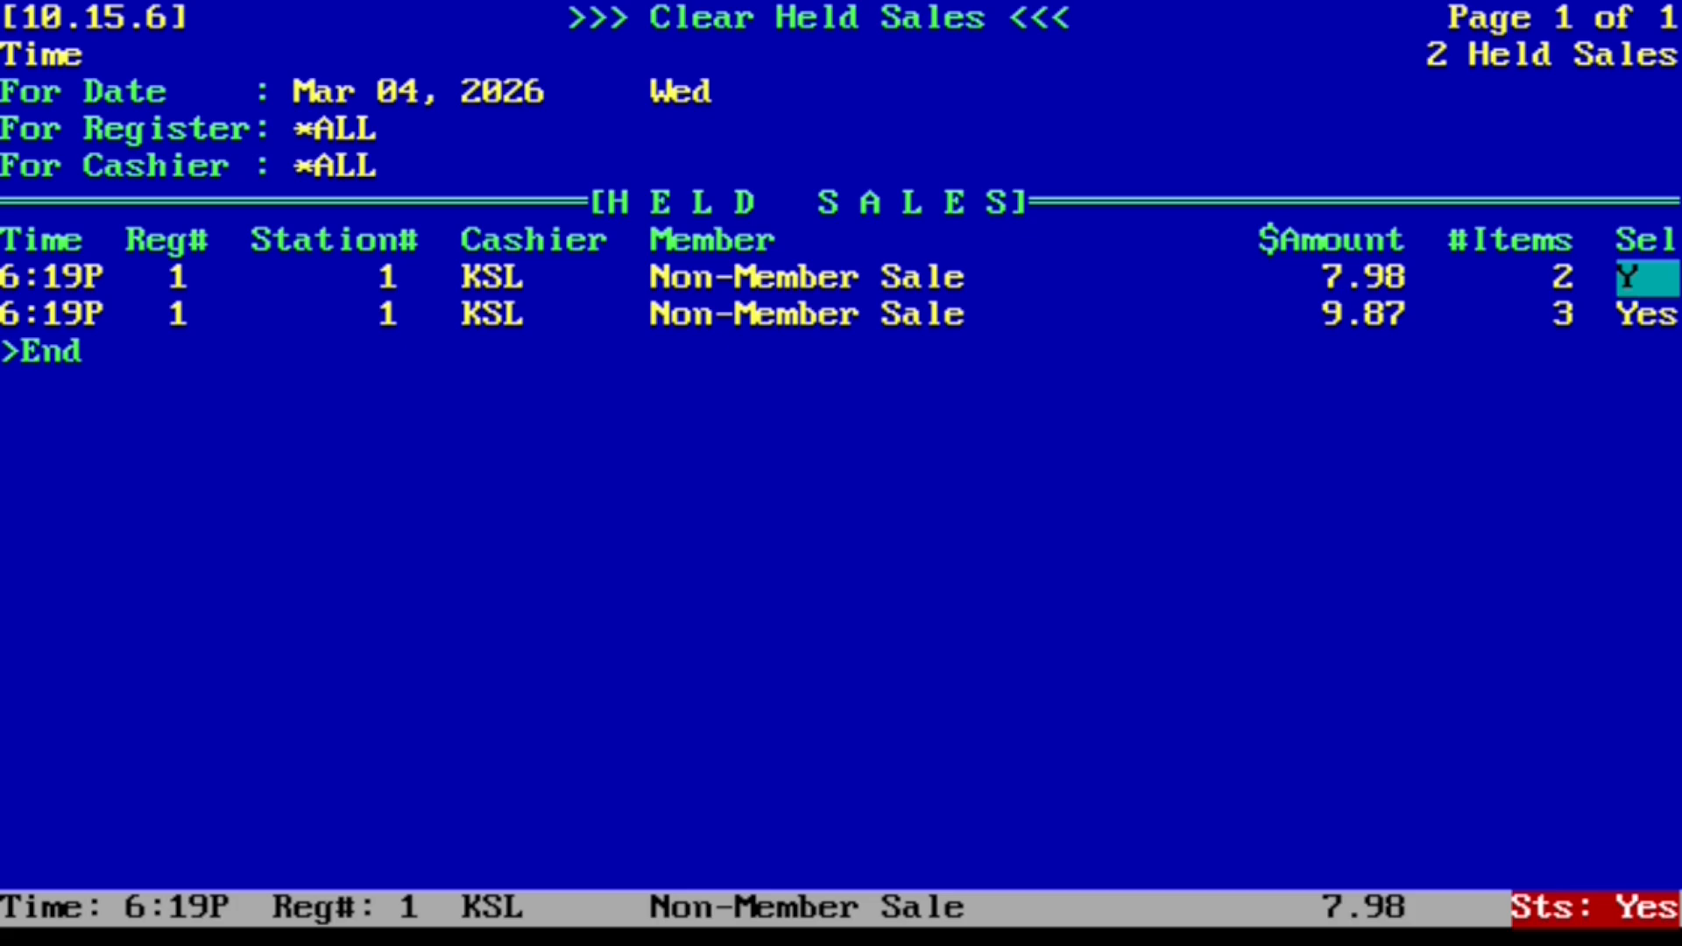
{"action": "key", "text": "Escape"}
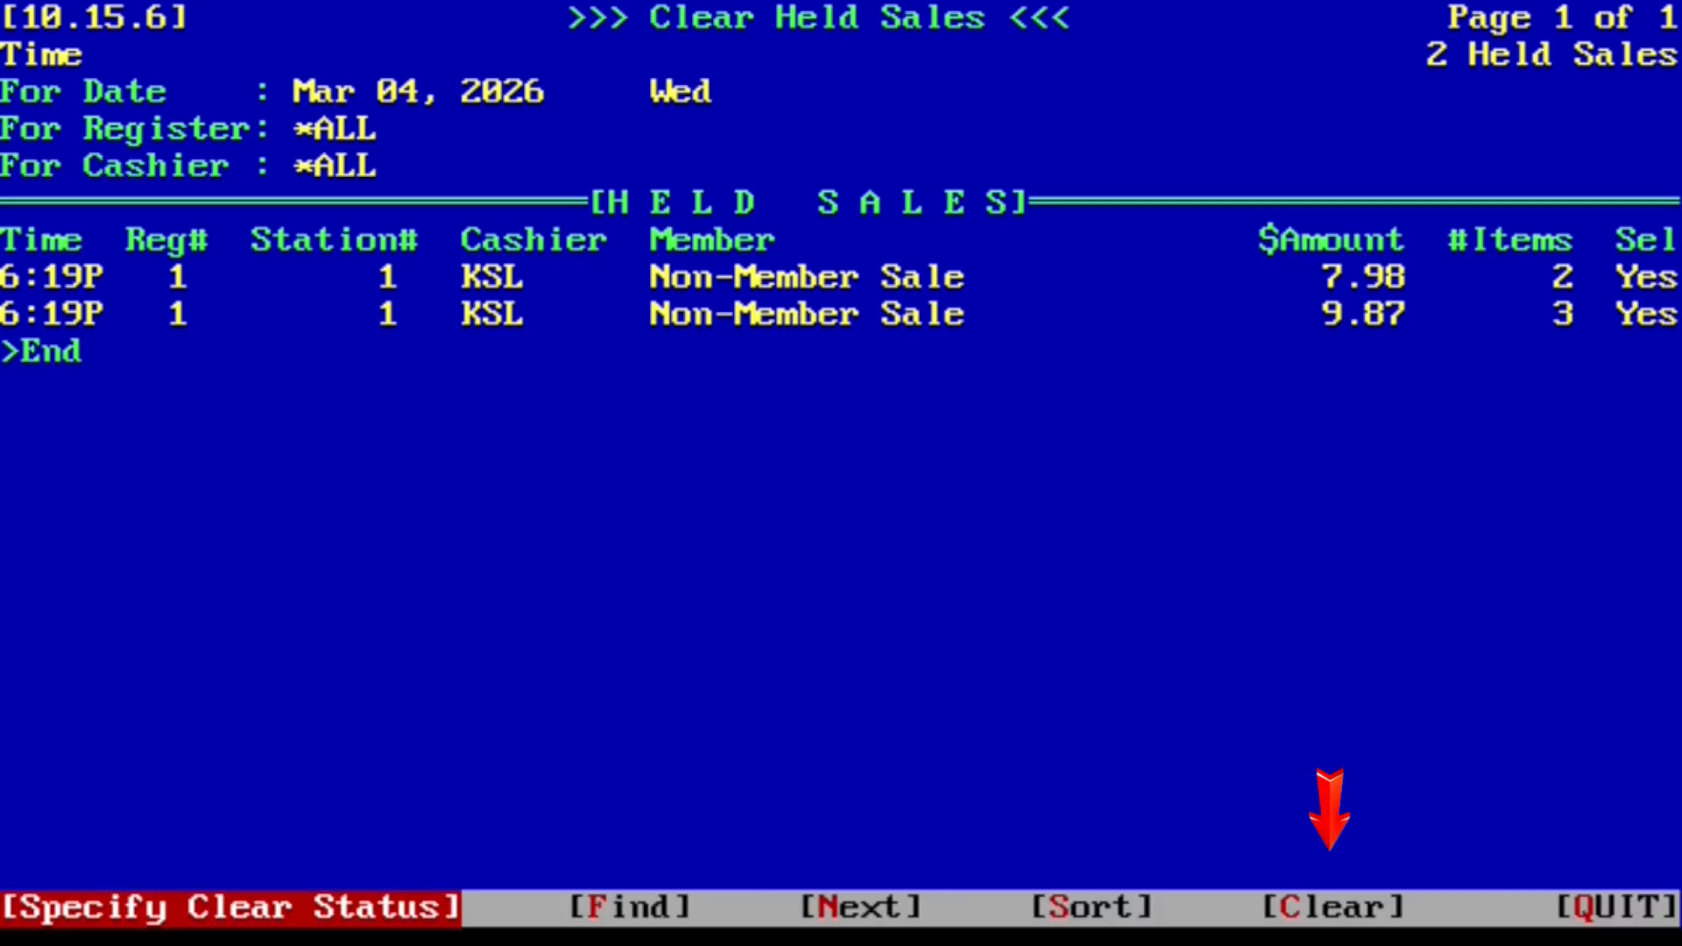
Step: Clear the marked 7.98 and 9.87 held sales and back out to Other/Custom/Controller Options
{"action": "key", "text": "Right"}
{"action": "key", "text": "Right"}
{"action": "key", "text": "Right"}
{"action": "key", "text": "Right"}
{"action": "key", "text": "Return"}
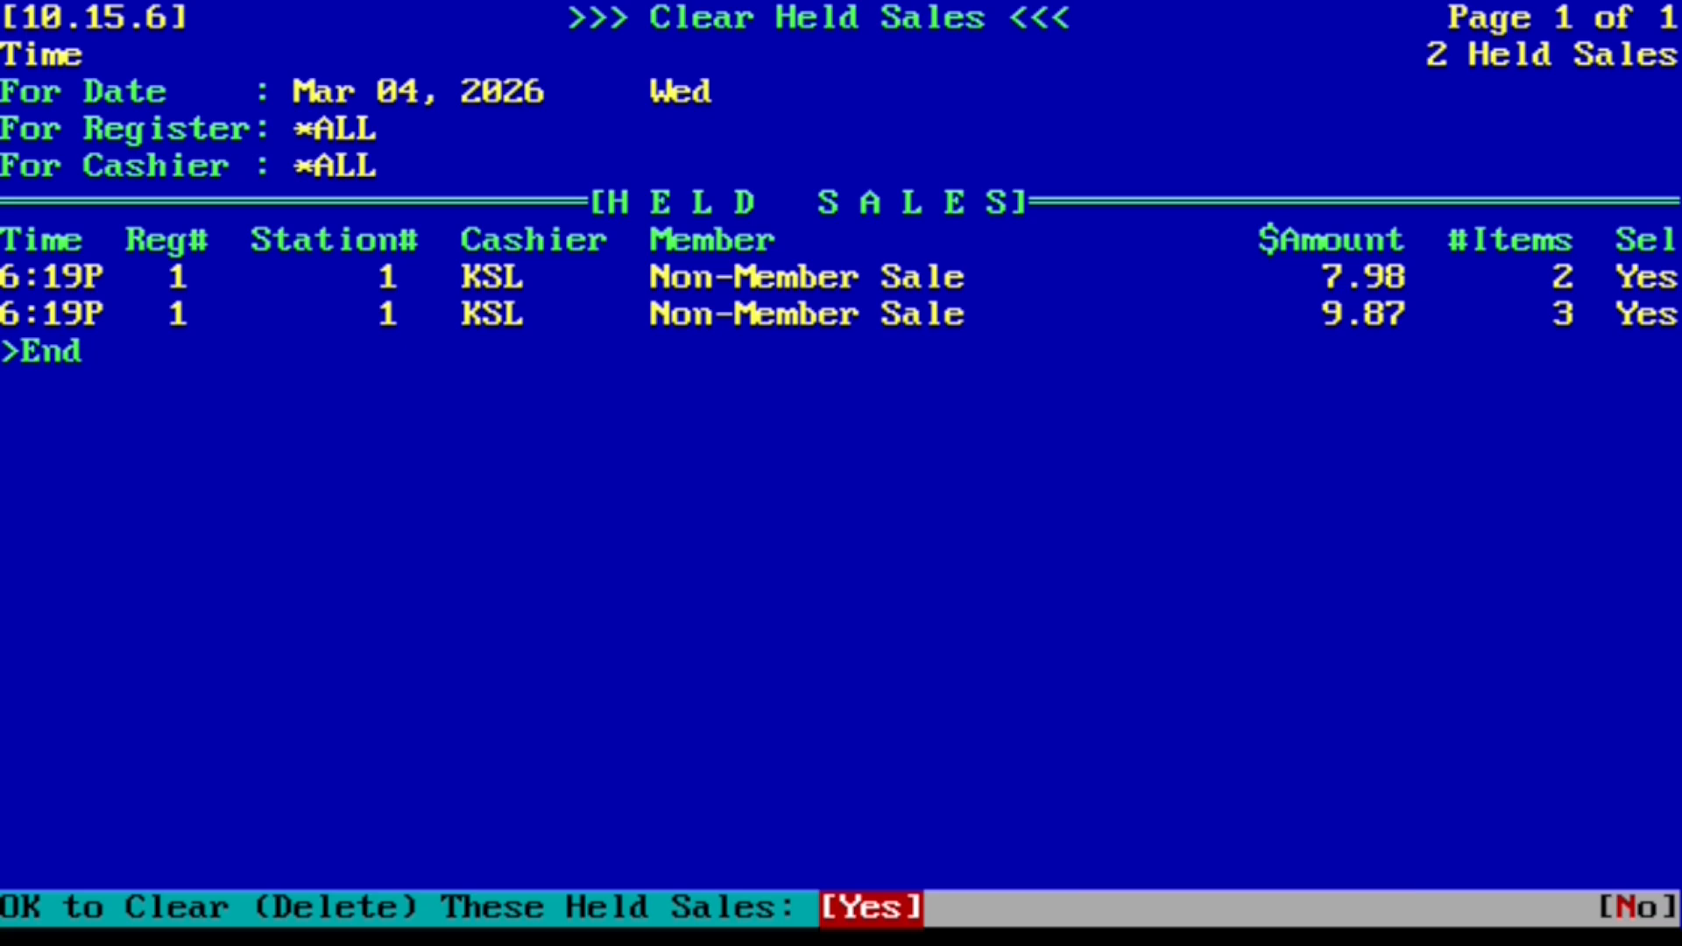
{"action": "key", "text": "Return"}
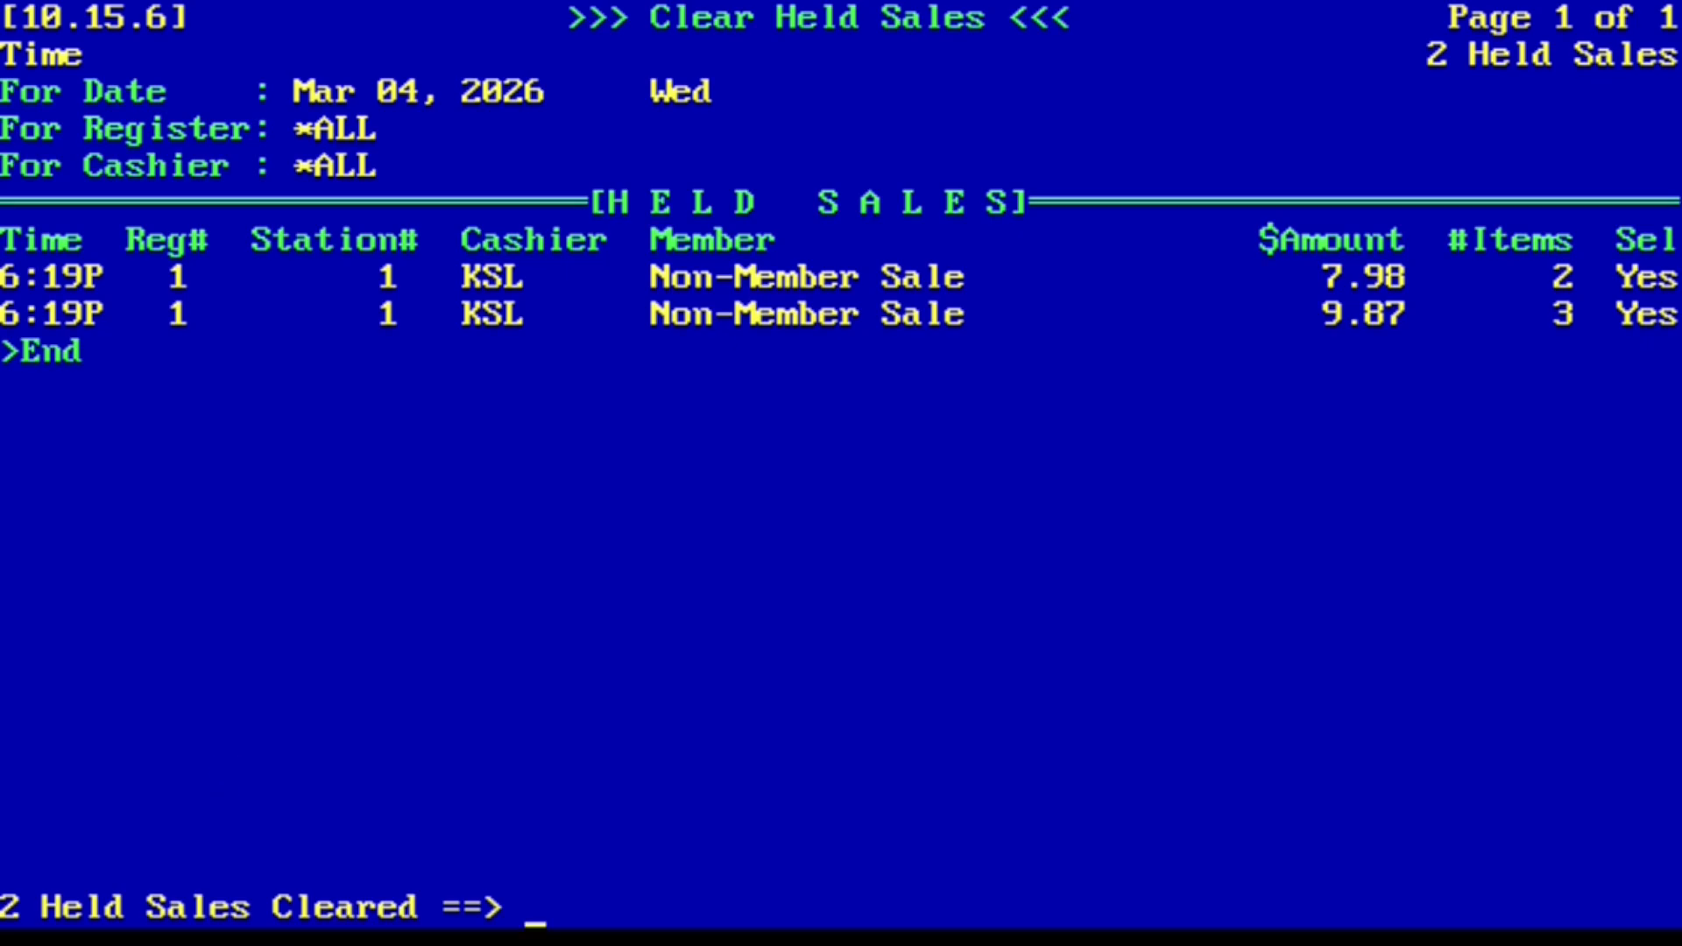
{"action": "key", "text": "Return"}
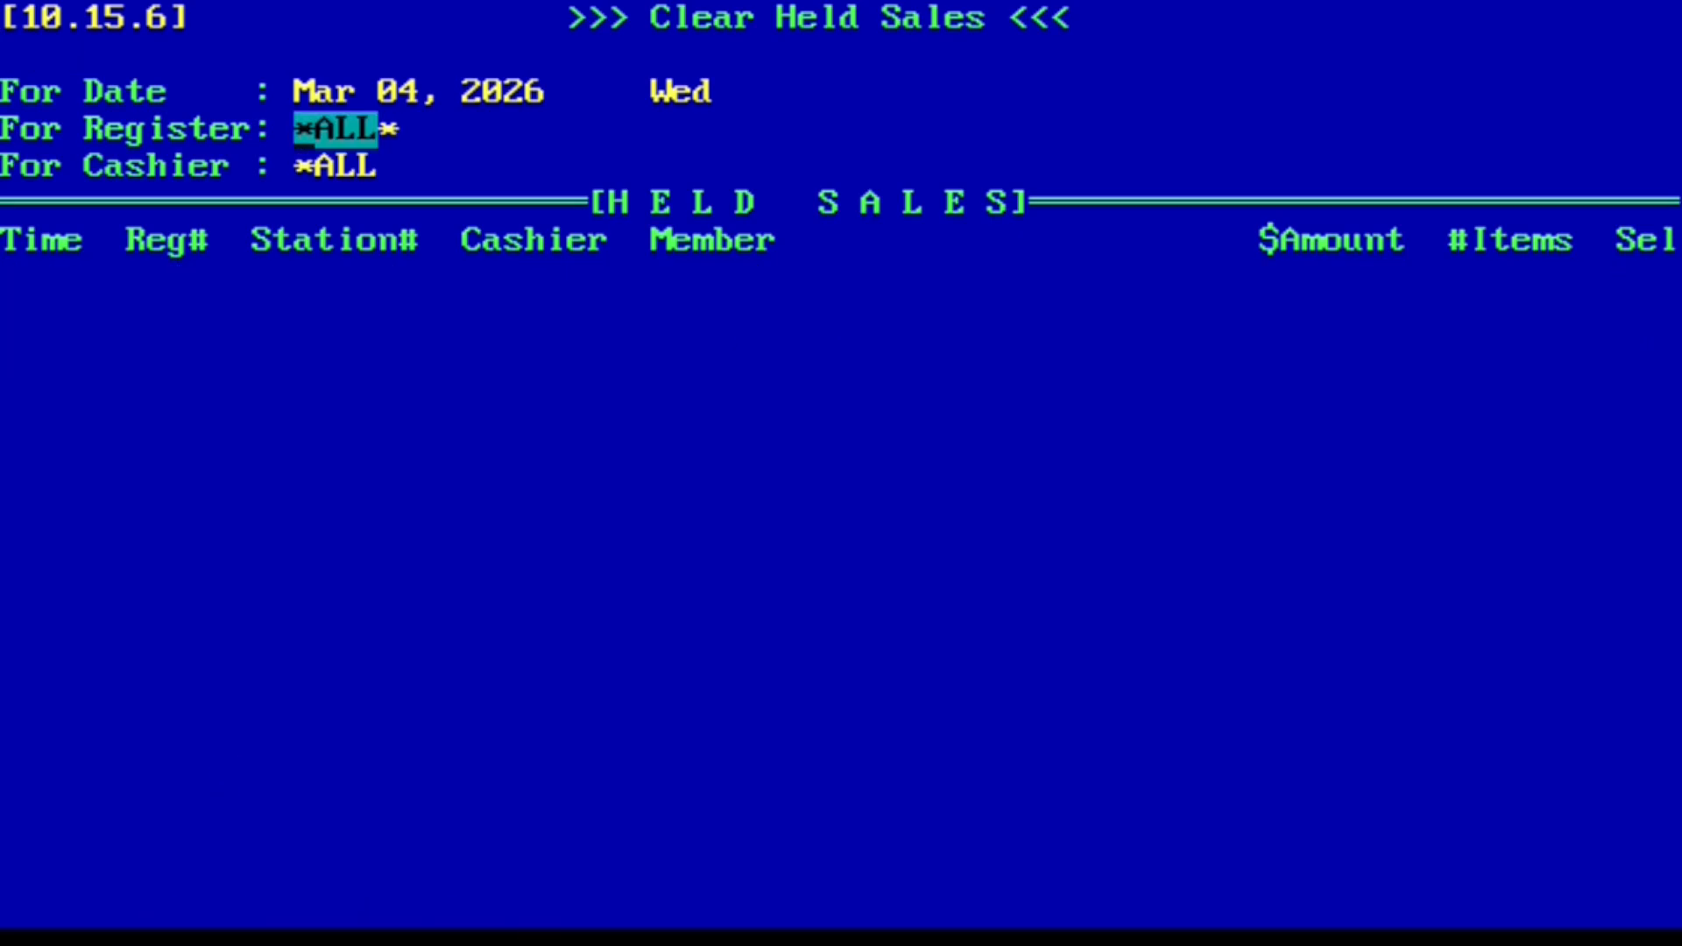
{"action": "key", "text": "Escape"}
{"action": "key", "text": "Escape"}
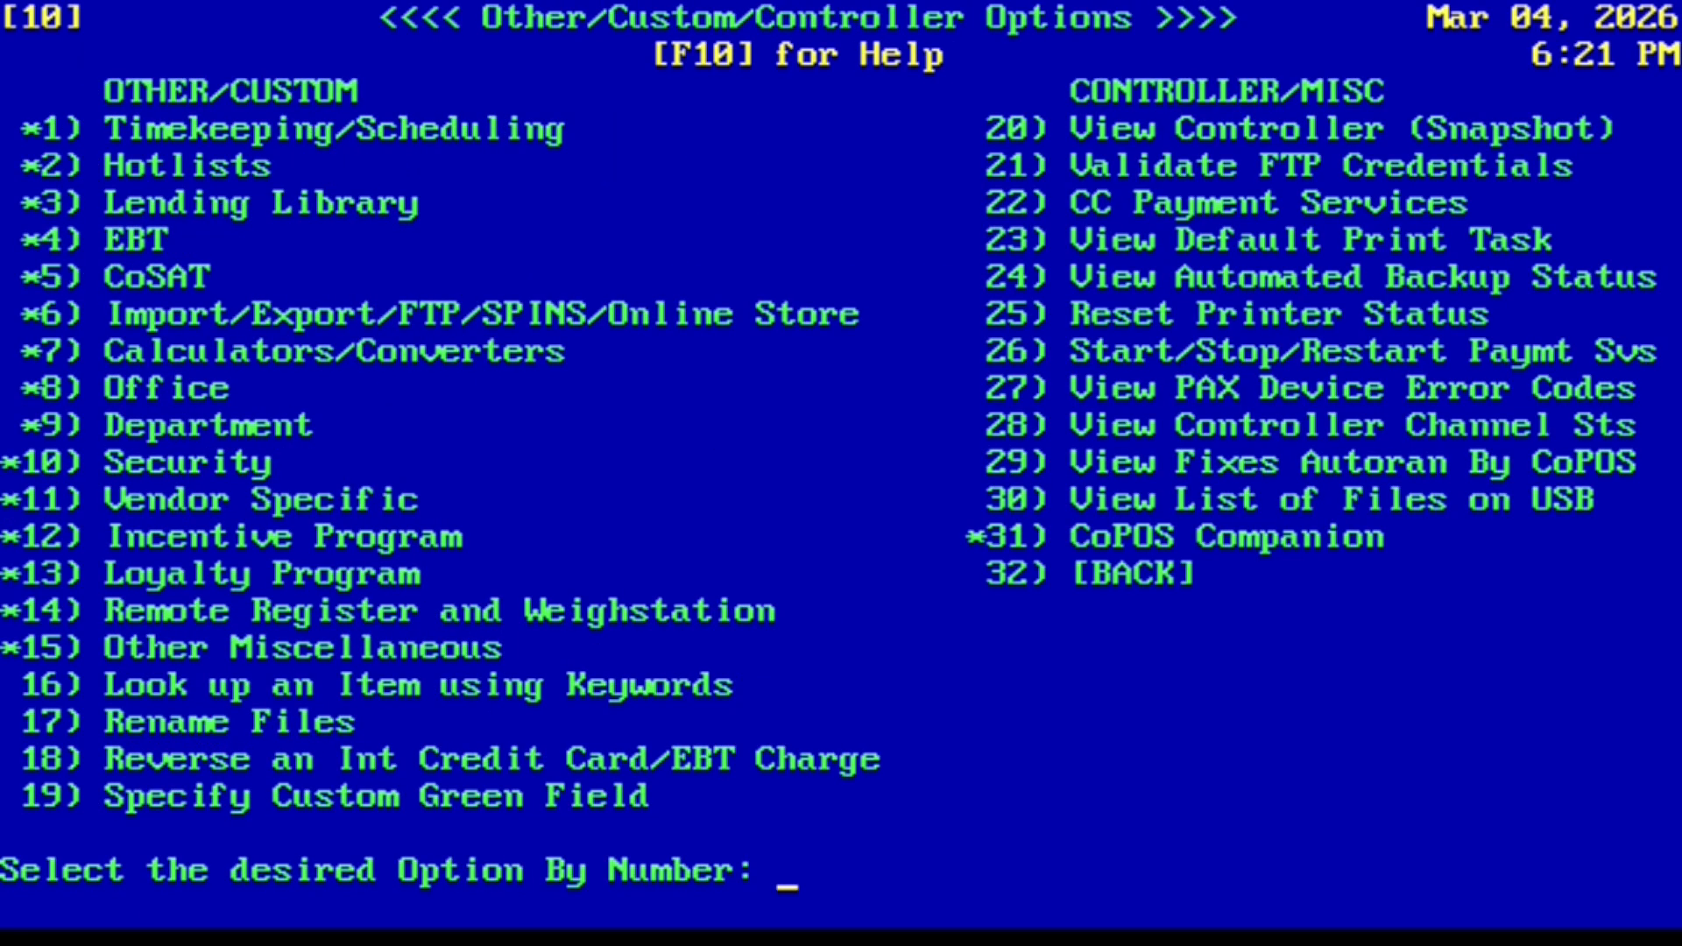
{"action": "key", "text": "Escape"}
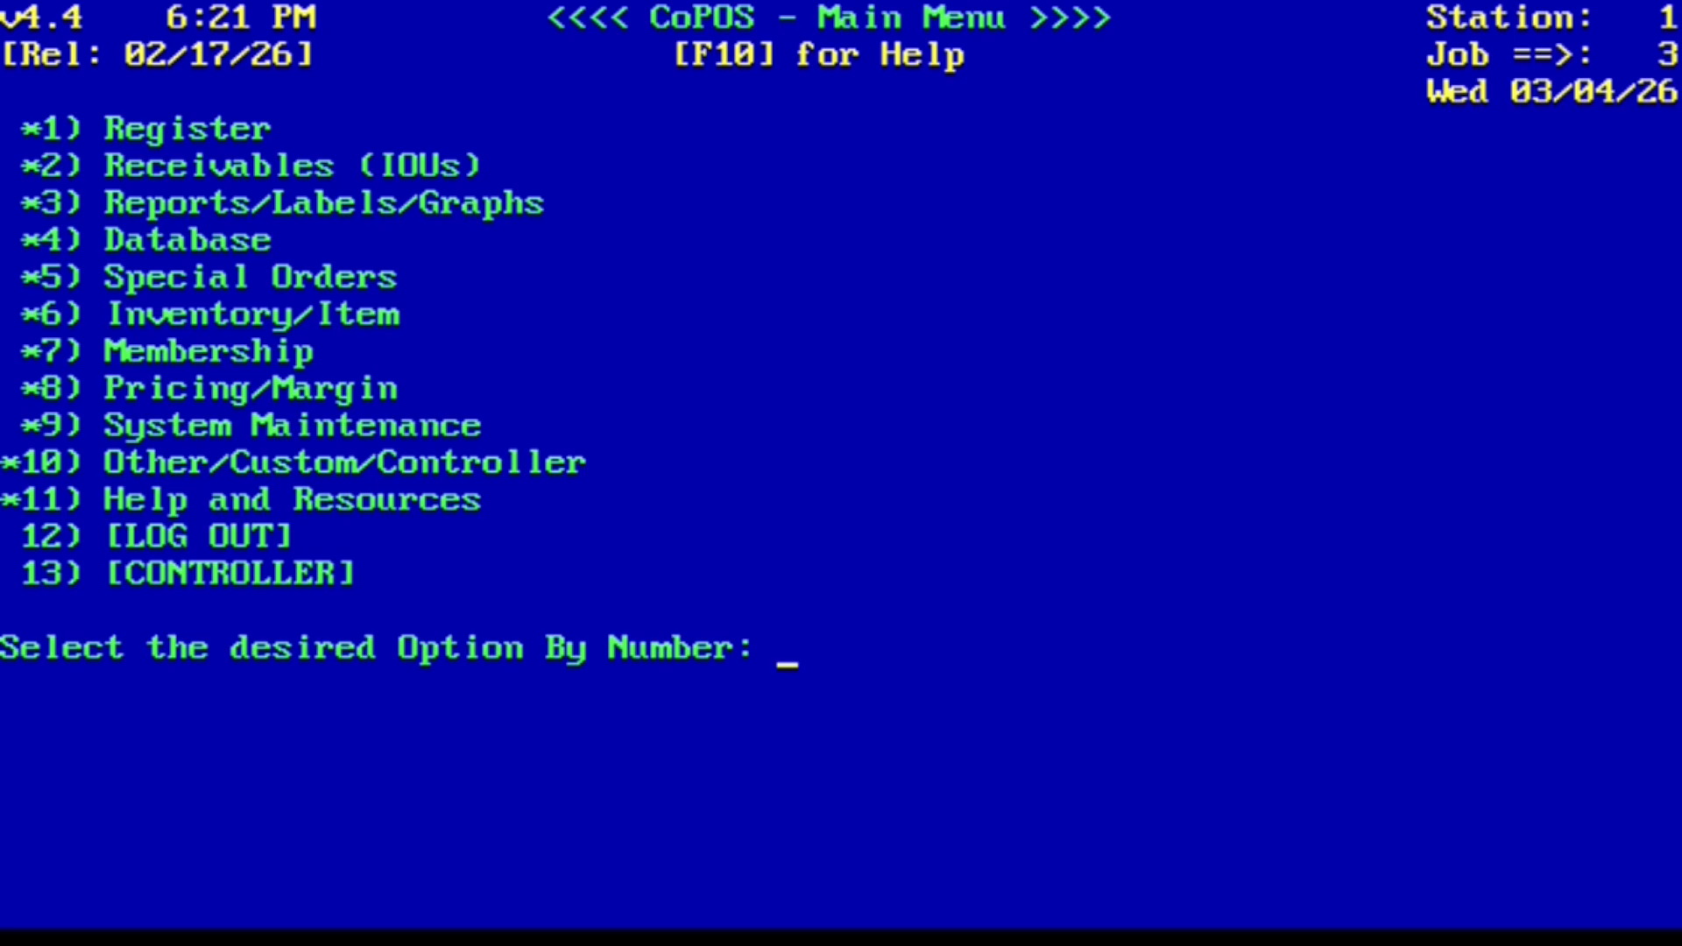
Step: Open the full list of System Constants via System Maintenance options 9 and 2
{"action": "type", "text": "9"}
{"action": "key", "text": "Return"}
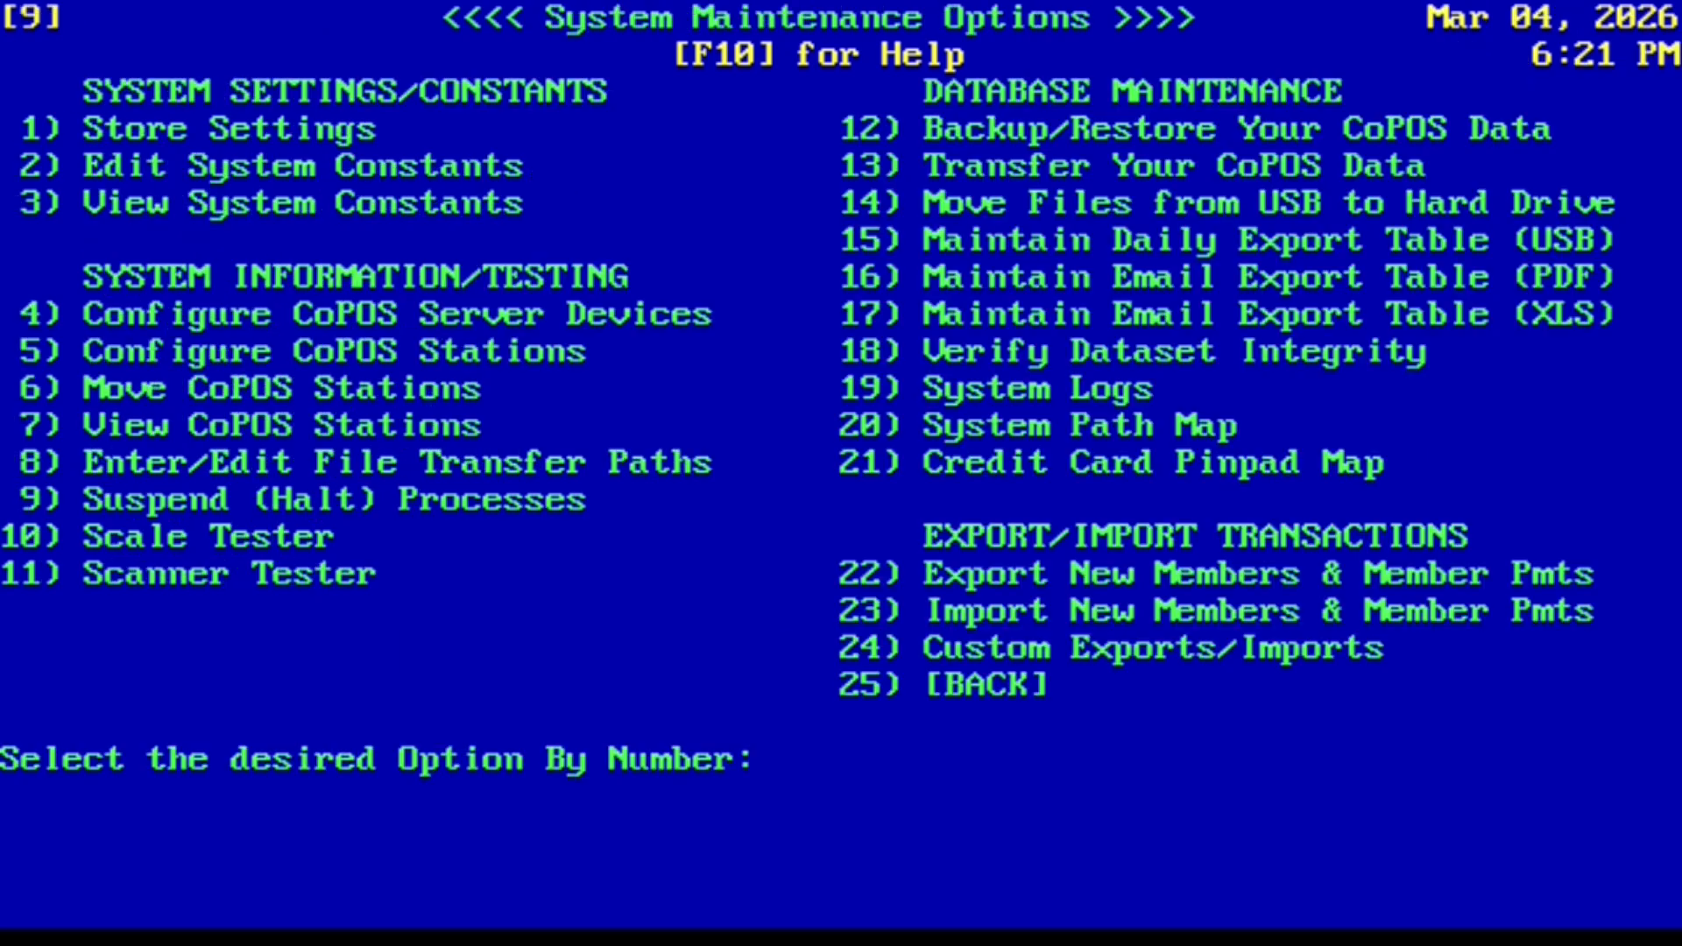
{"action": "type", "text": "2"}
{"action": "key", "text": "Return"}
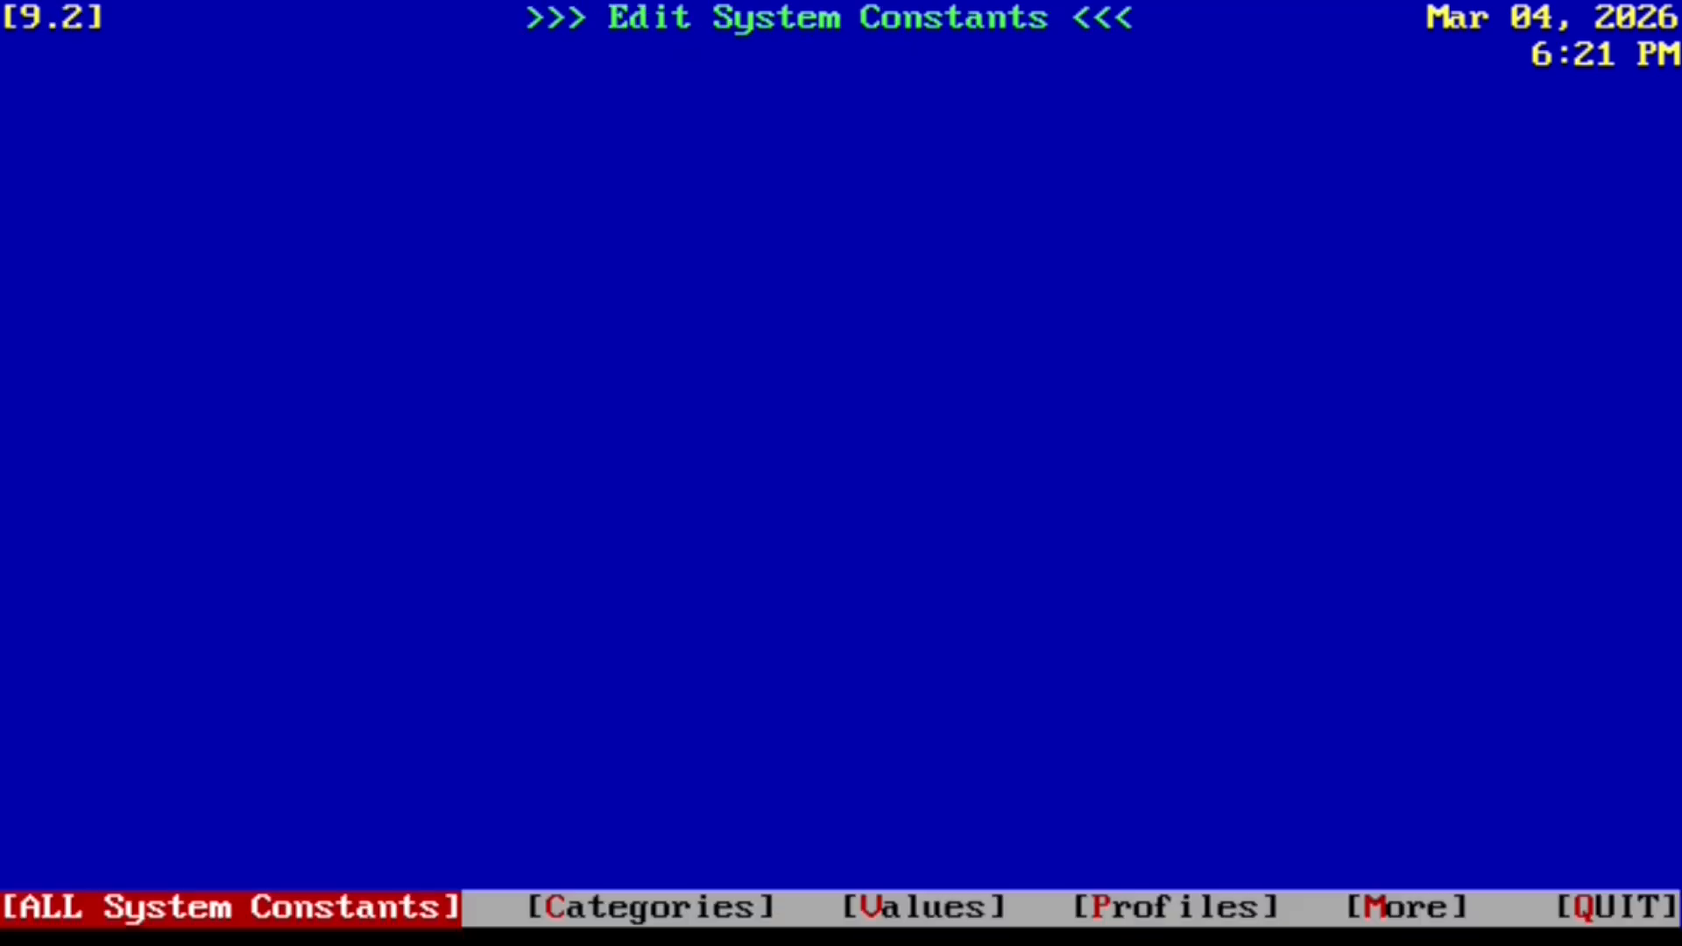
{"action": "key", "text": "Return"}
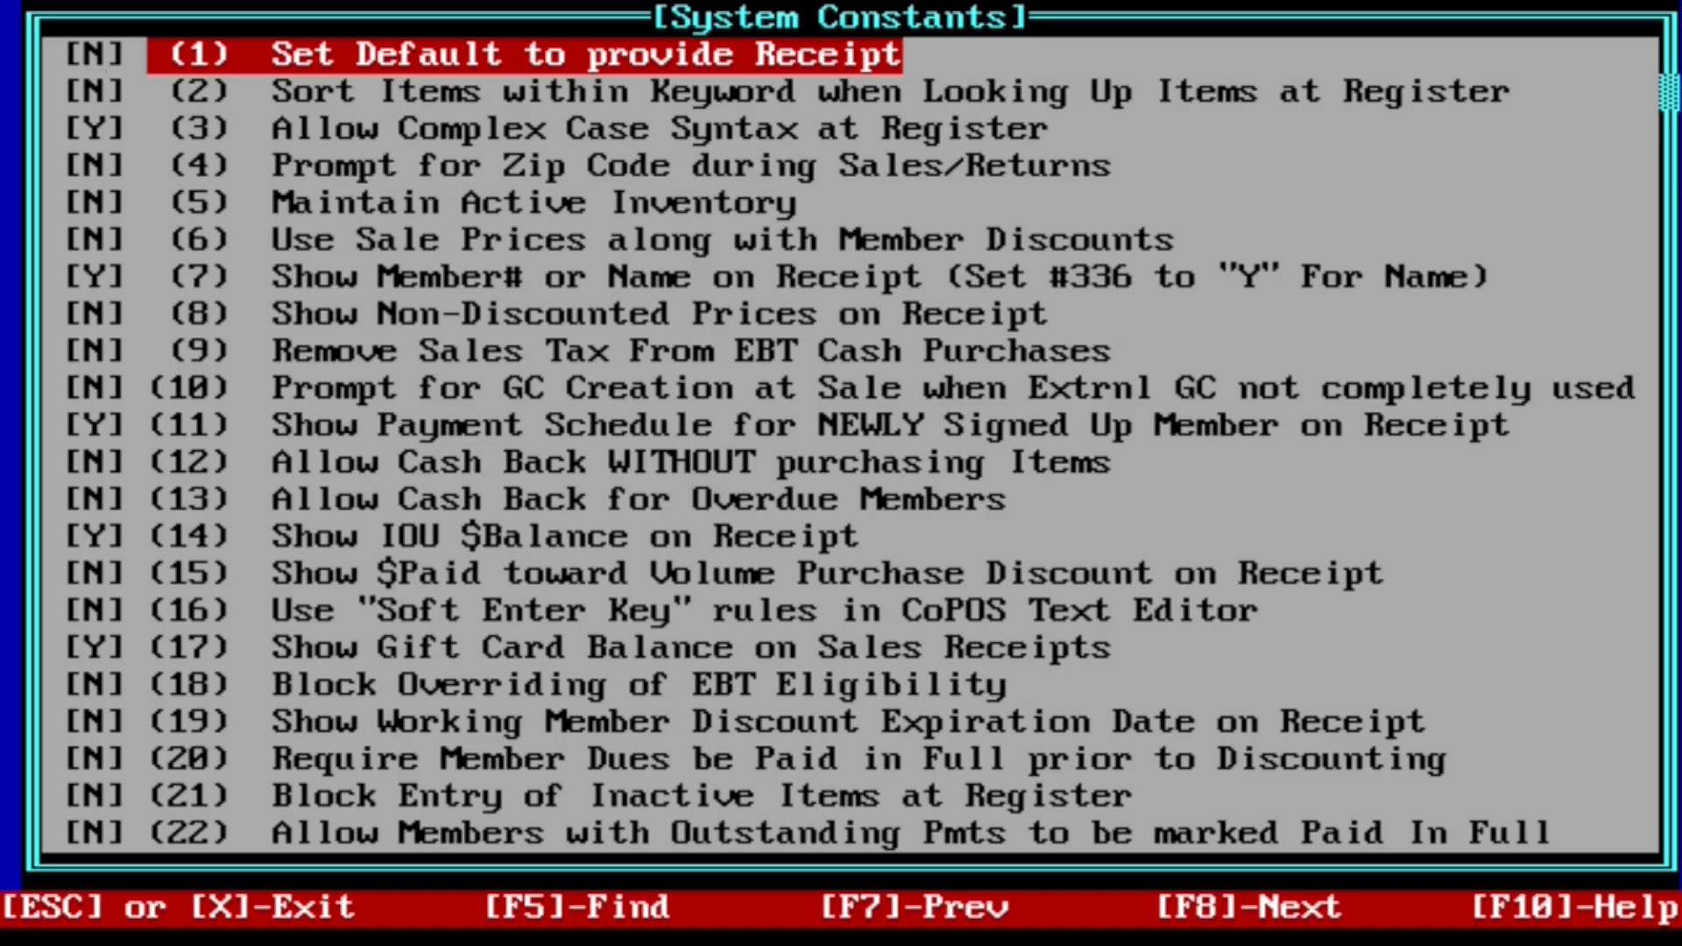
Step: Set constant #262 Block placing Sales On Hold to Y, save, and return to the Main Menu
{"action": "key", "text": "F8"}
{"action": "key", "text": "F8"}
{"action": "key", "text": "F8"}
{"action": "key", "text": "F8"}
{"action": "key", "text": "F8"}
{"action": "key", "text": "F8"}
{"action": "key", "text": "F8"}
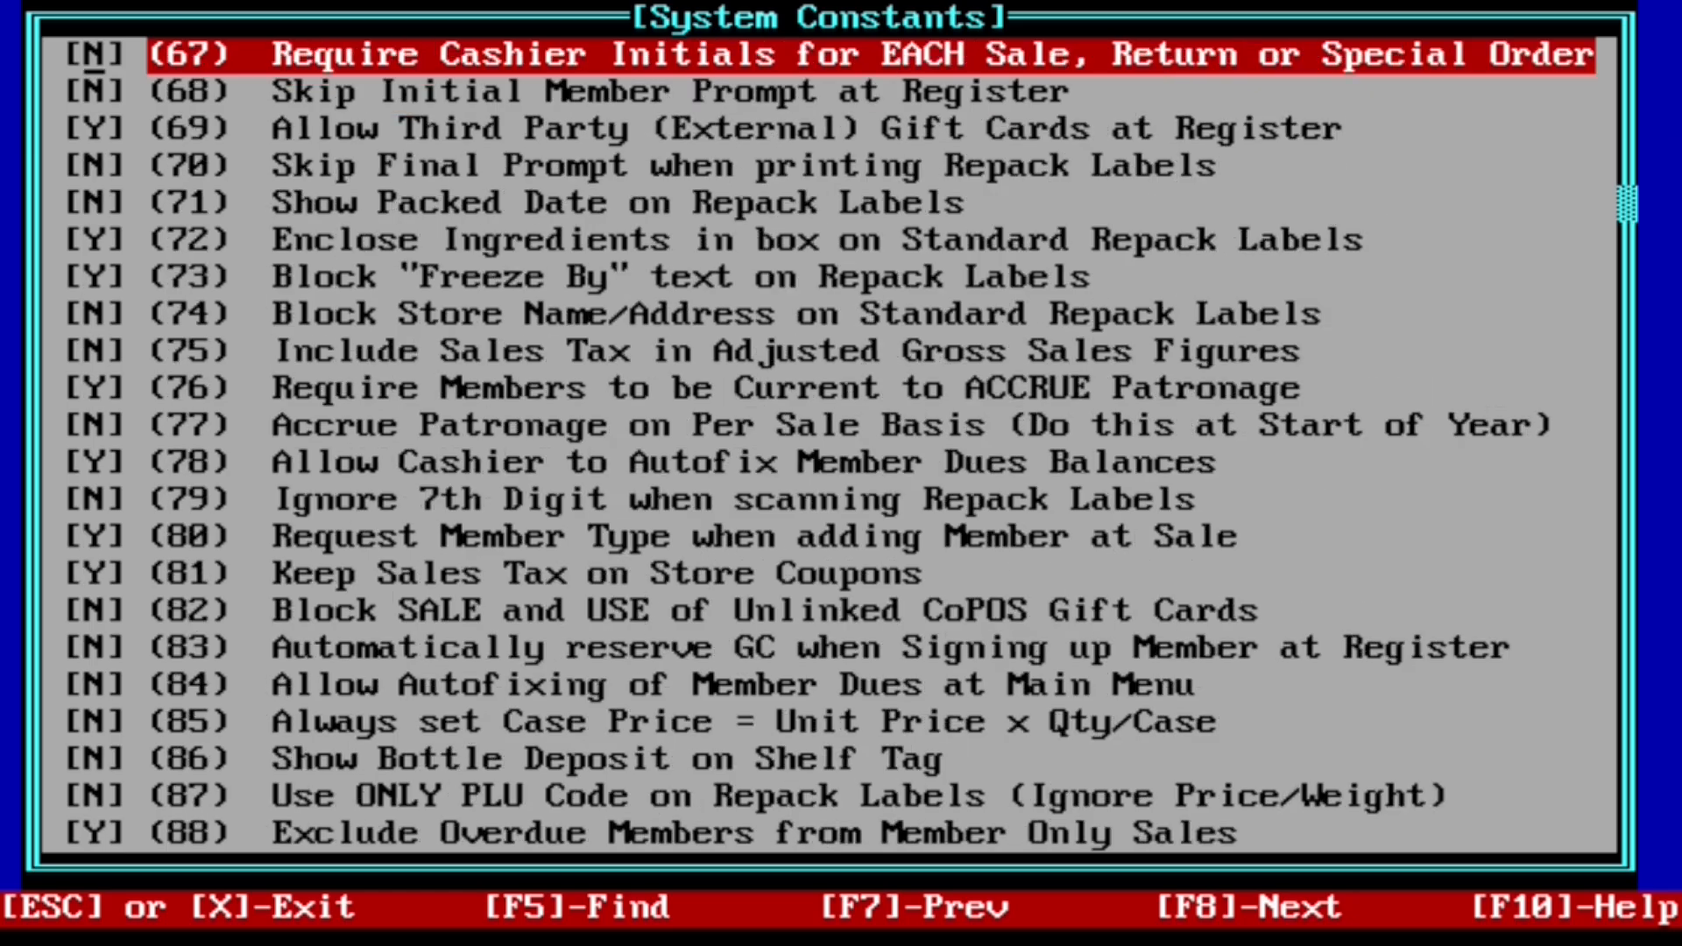
{"action": "key", "text": "F8"}
{"action": "key", "text": "F8"}
{"action": "key", "text": "F8"}
{"action": "key", "text": "F8"}
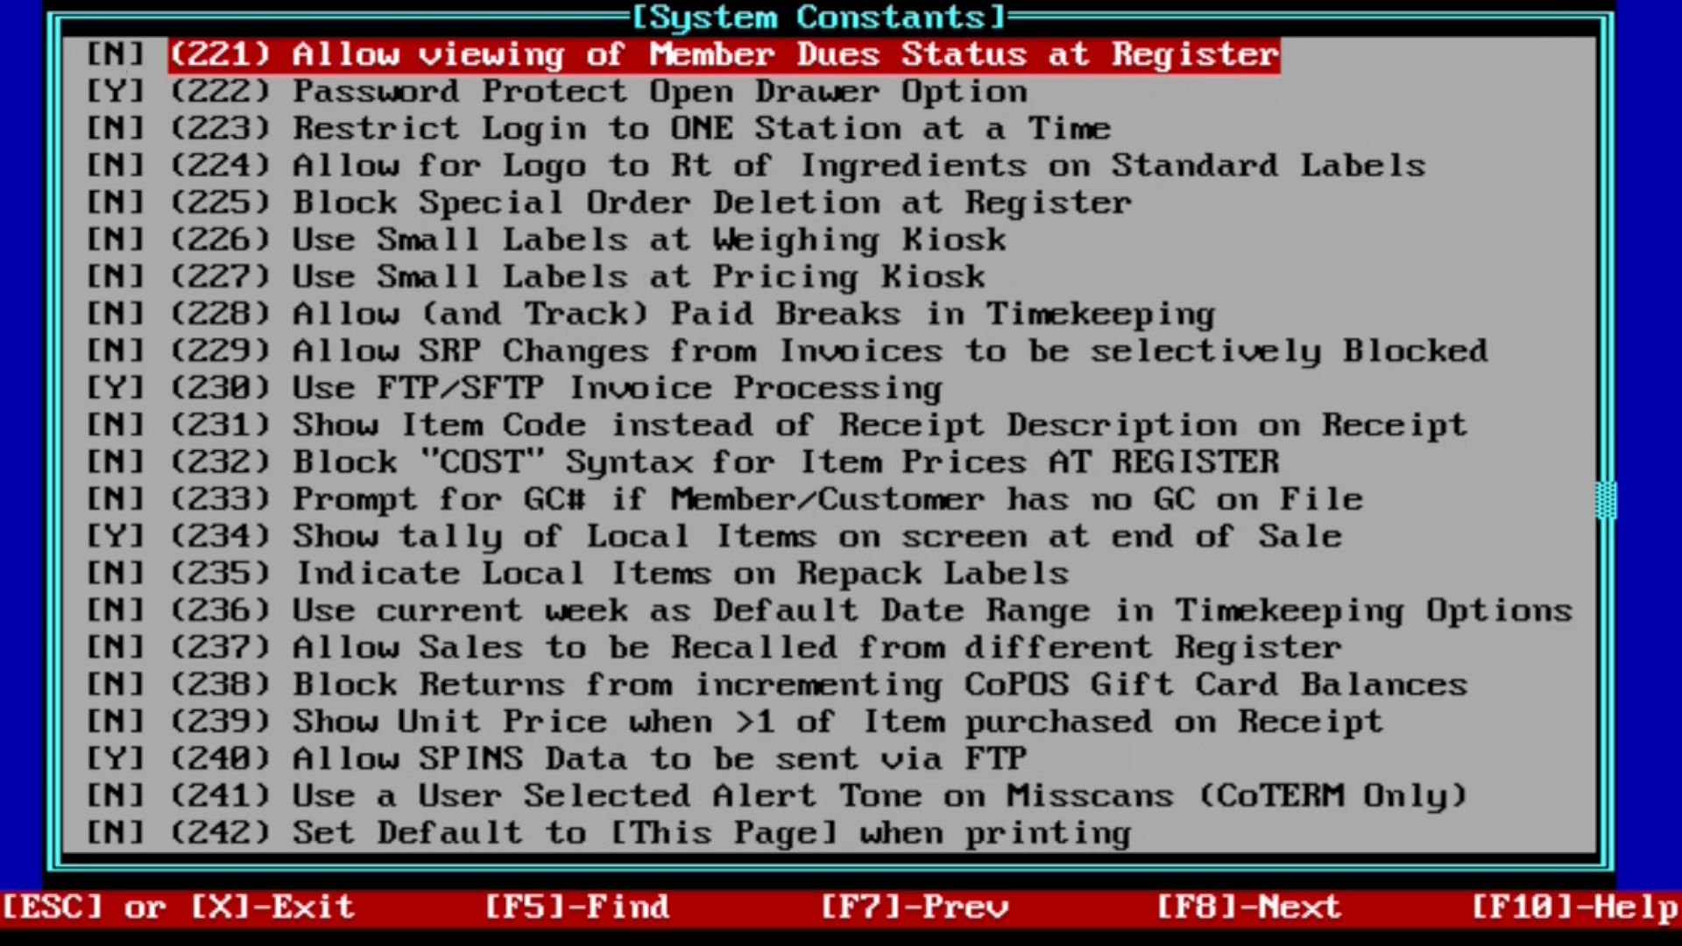
{"action": "key", "text": "Down"}
{"action": "key", "text": "Down"}
{"action": "key", "text": "Down"}
{"action": "key", "text": "Down"}
{"action": "key", "text": "Down"}
{"action": "key", "text": "Down"}
{"action": "key", "text": "Down"}
{"action": "key", "text": "Down"}
{"action": "key", "text": "Down"}
{"action": "key", "text": "Down"}
{"action": "key", "text": "Down"}
{"action": "key", "text": "Down"}
{"action": "key", "text": "Down"}
{"action": "key", "text": "Down"}
{"action": "key", "text": "Down"}
{"action": "key", "text": "Down"}
{"action": "key", "text": "Down"}
{"action": "key", "text": "Down"}
{"action": "key", "text": "Down"}
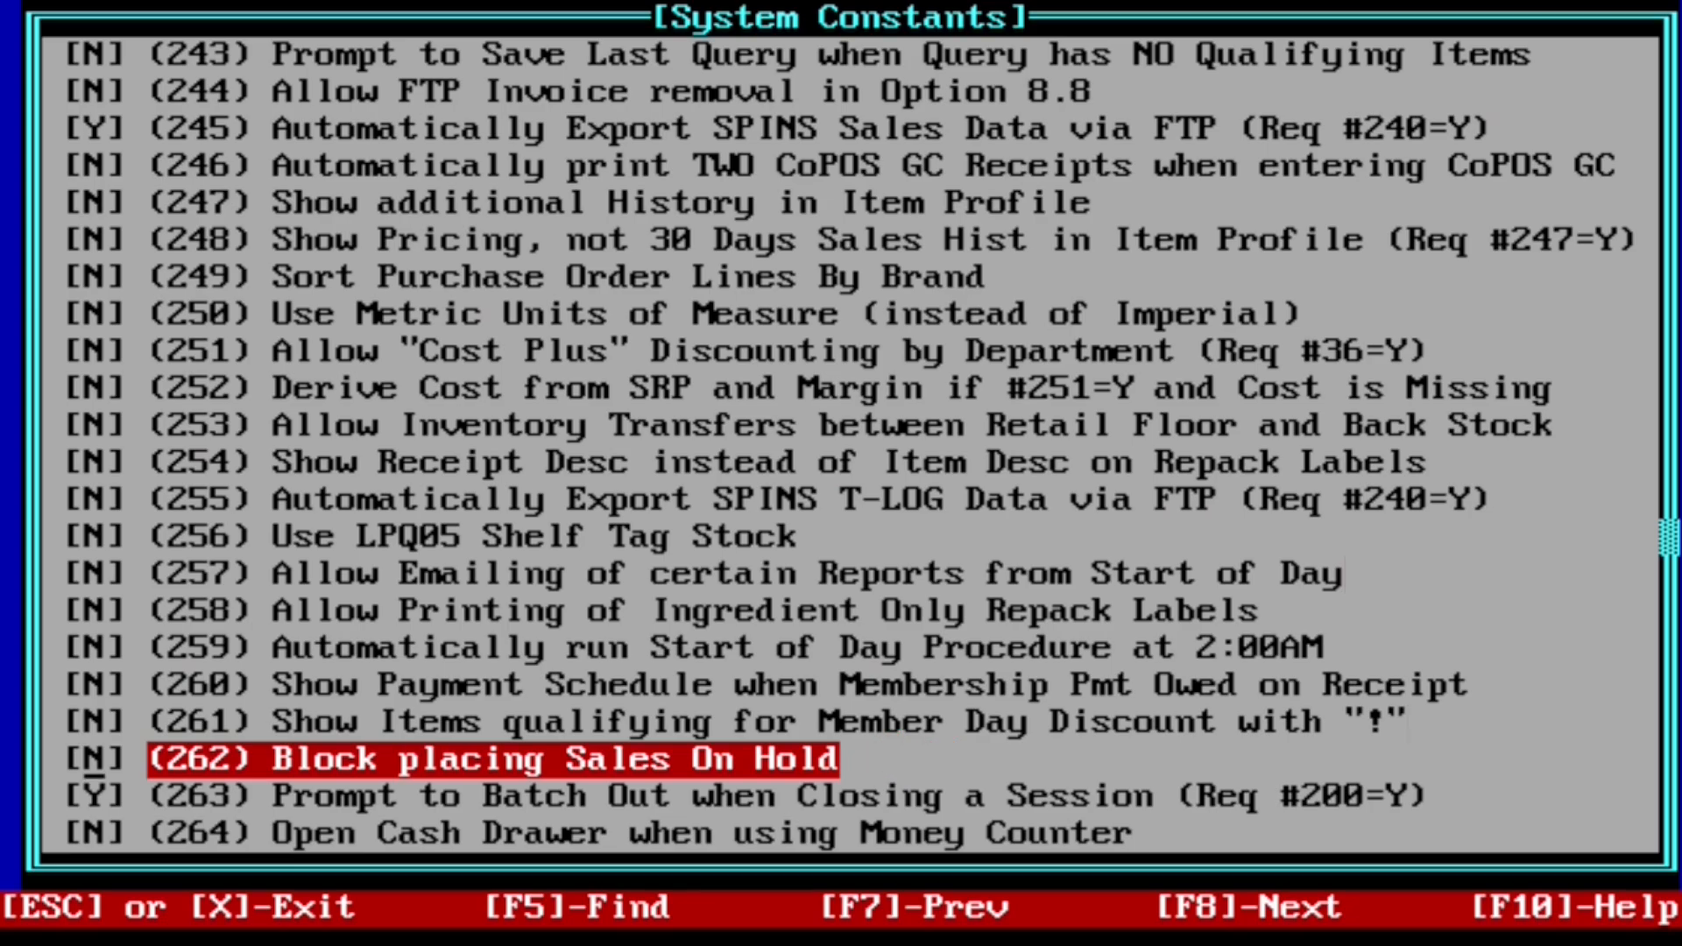
{"action": "key", "text": "y"}
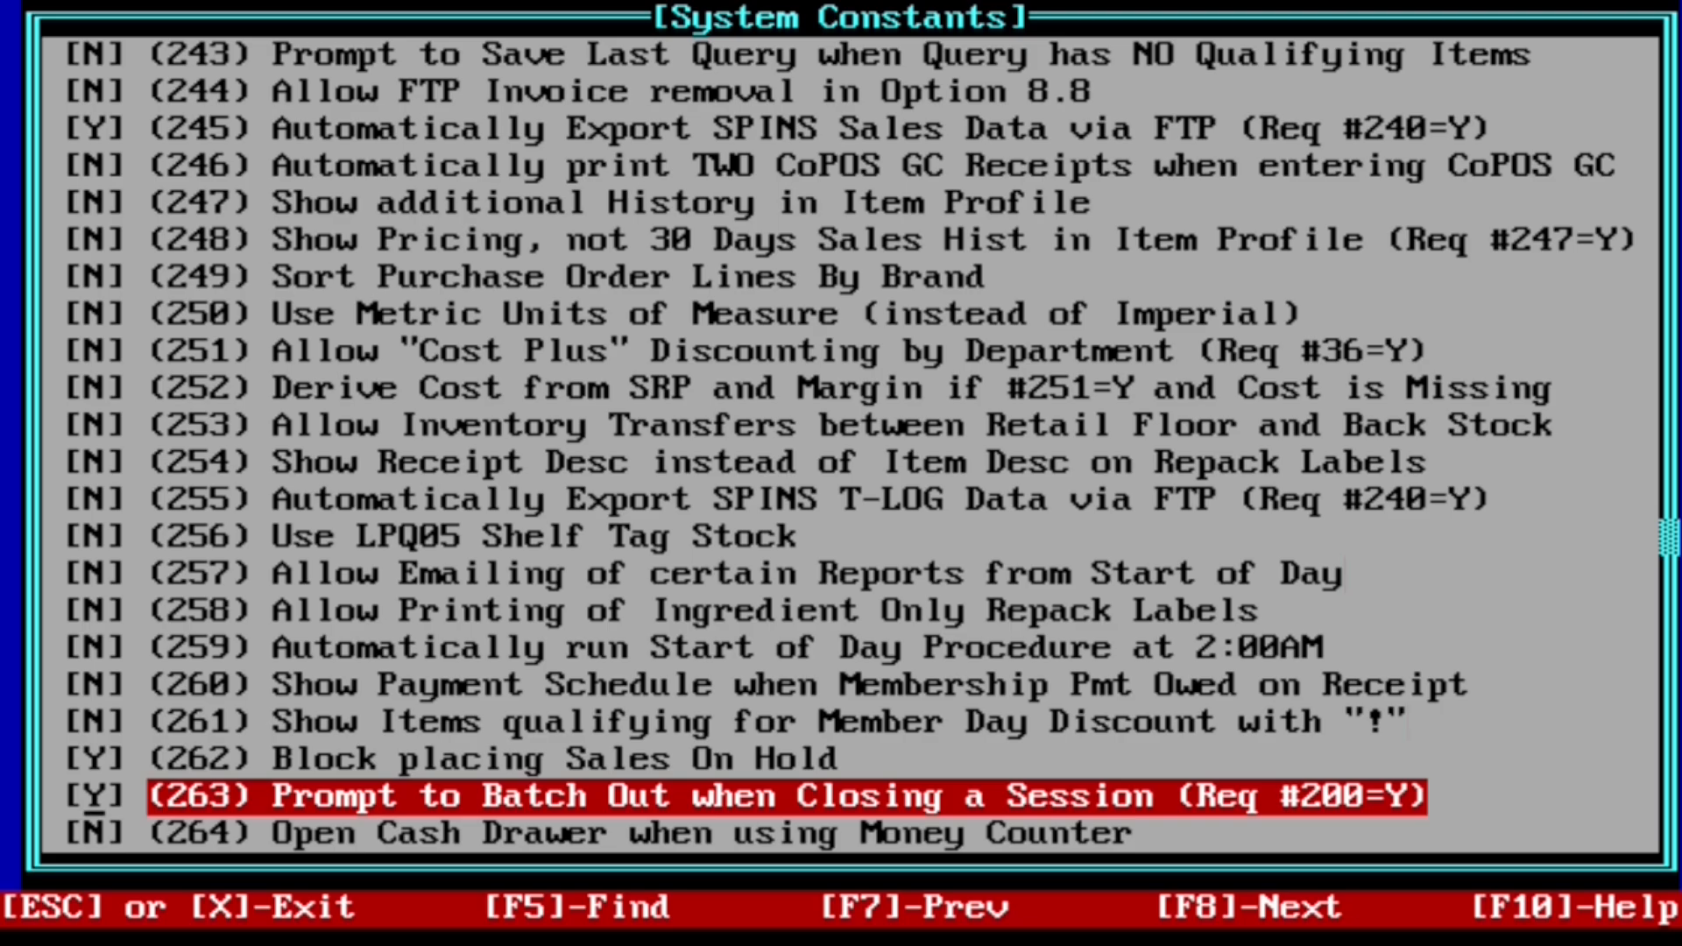
{"action": "key", "text": "Escape"}
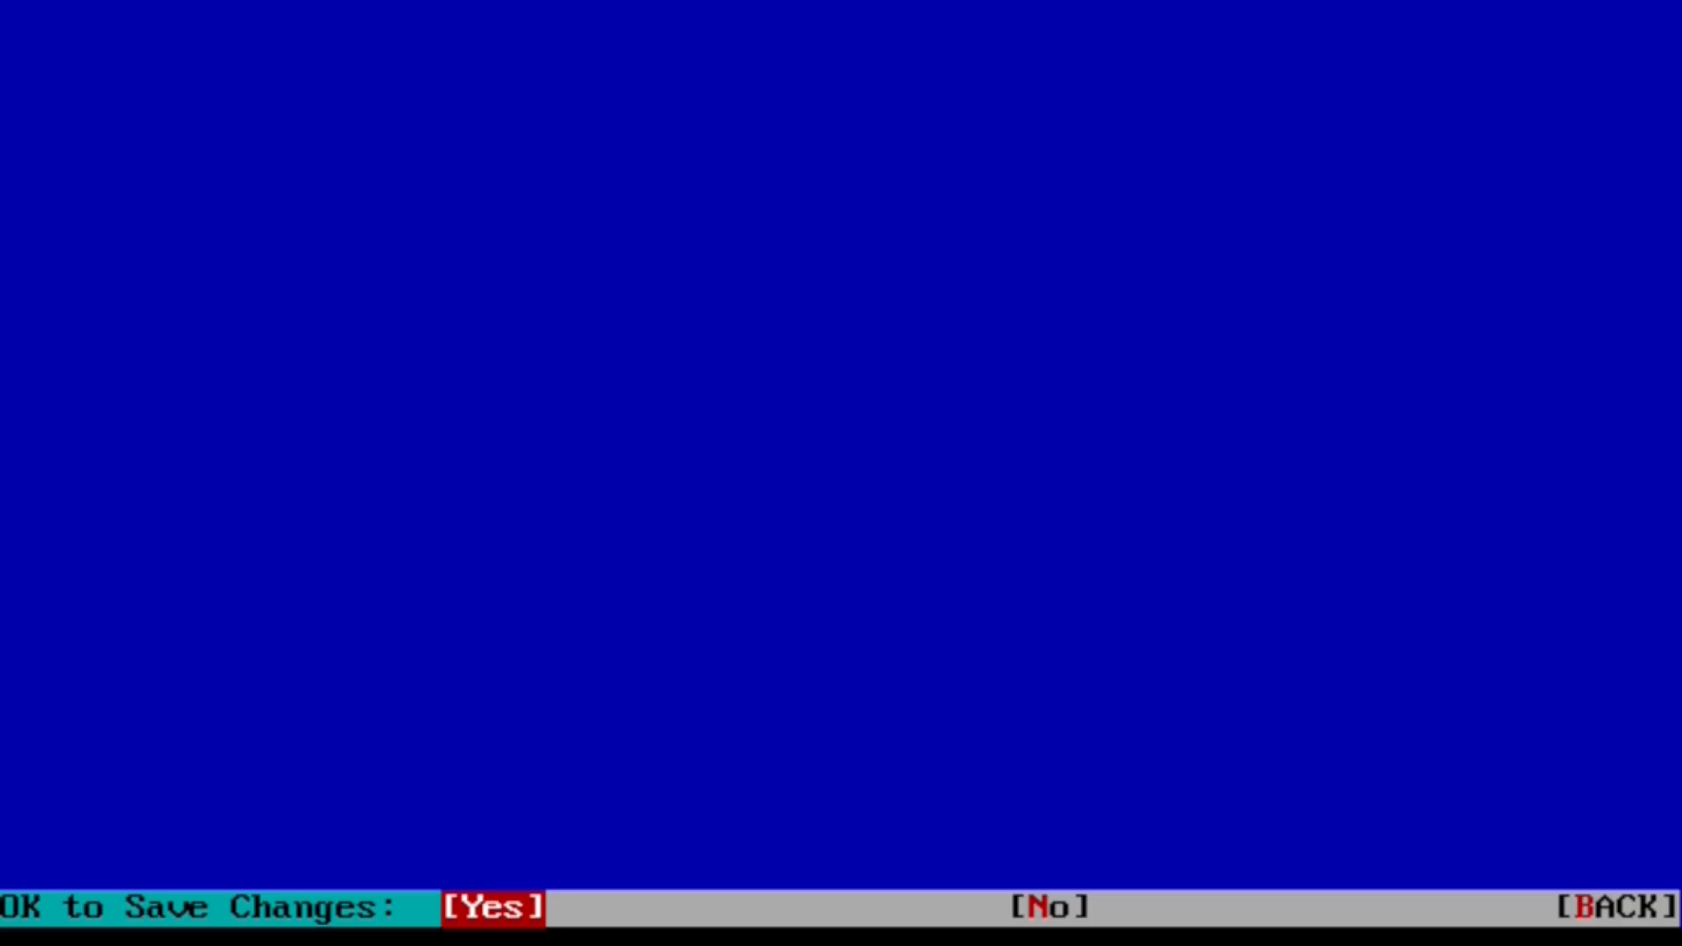
{"action": "key", "text": "Return"}
{"action": "key", "text": "Return"}
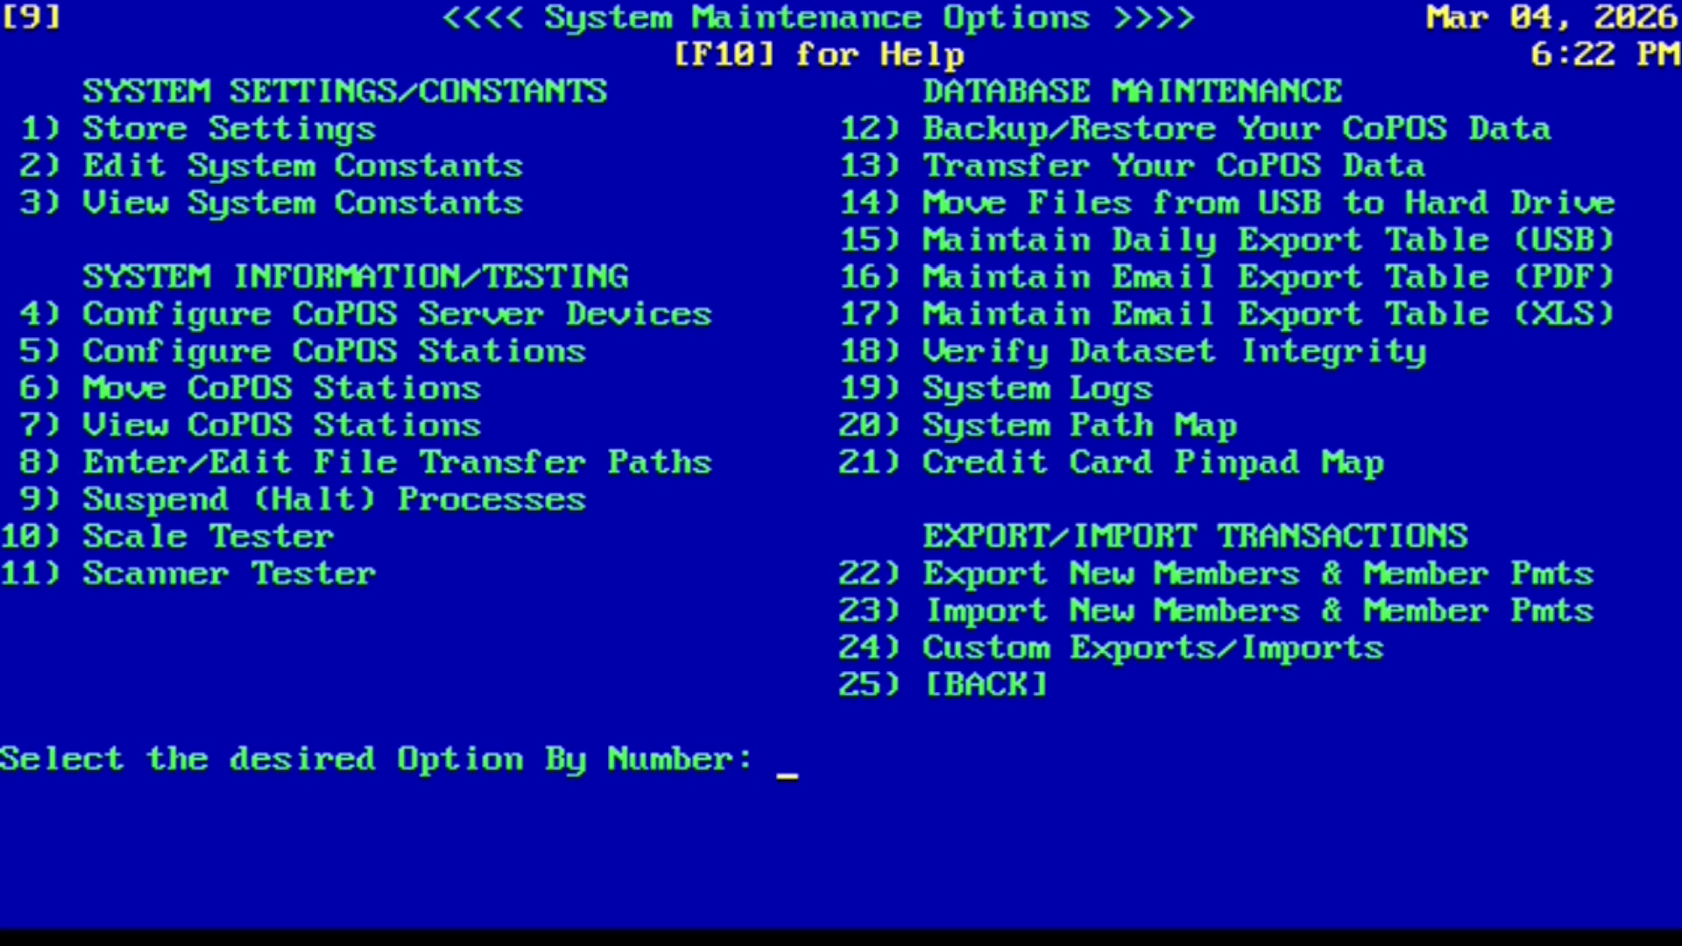
{"action": "key", "text": "Escape"}
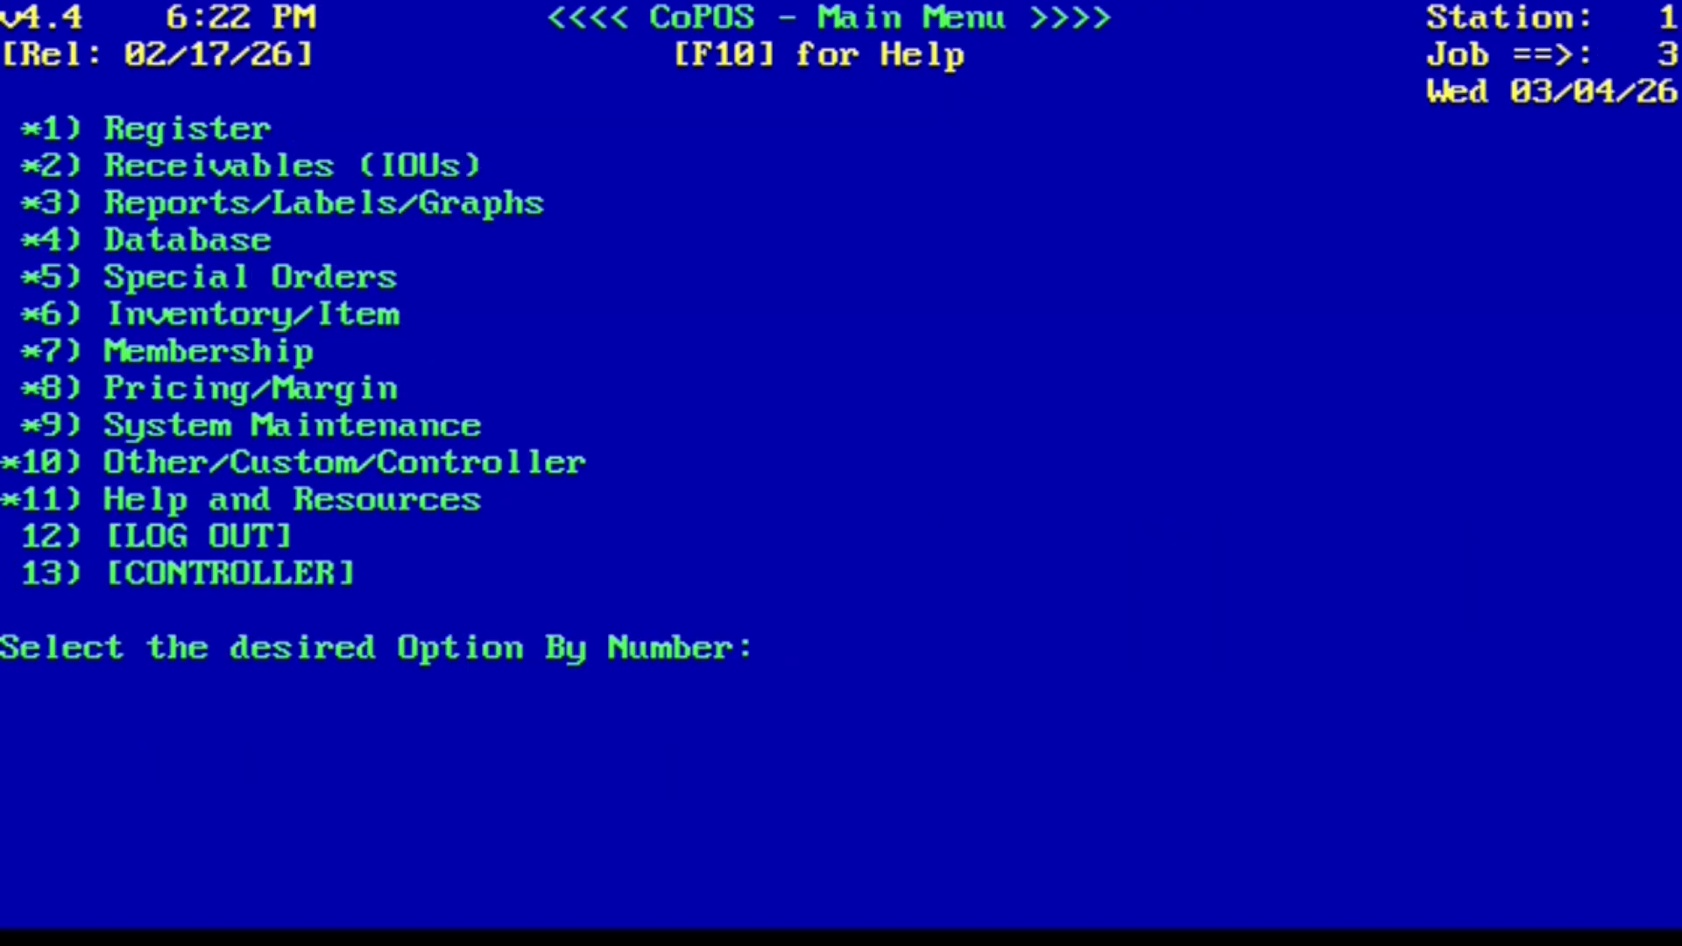